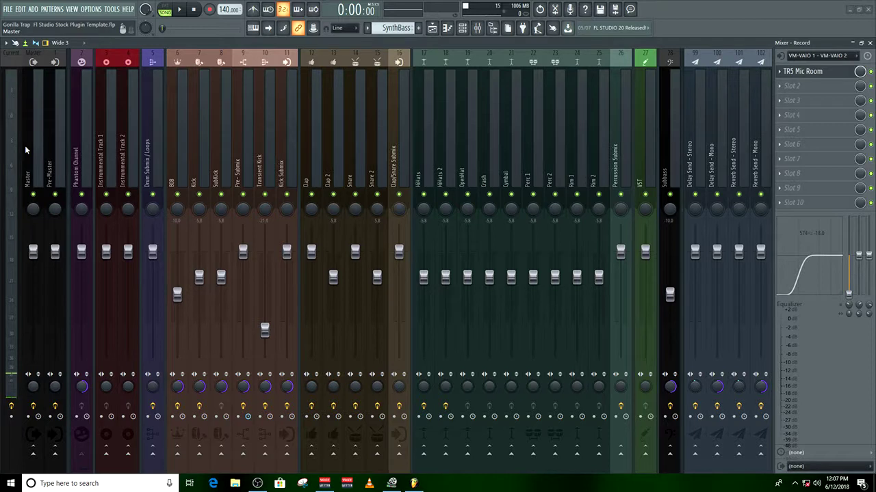
# Look over the Master and Pre-Master tracks, and page through the Fruity NoteBook 2 notes on the Current track.
pyautogui.click(50, 151)
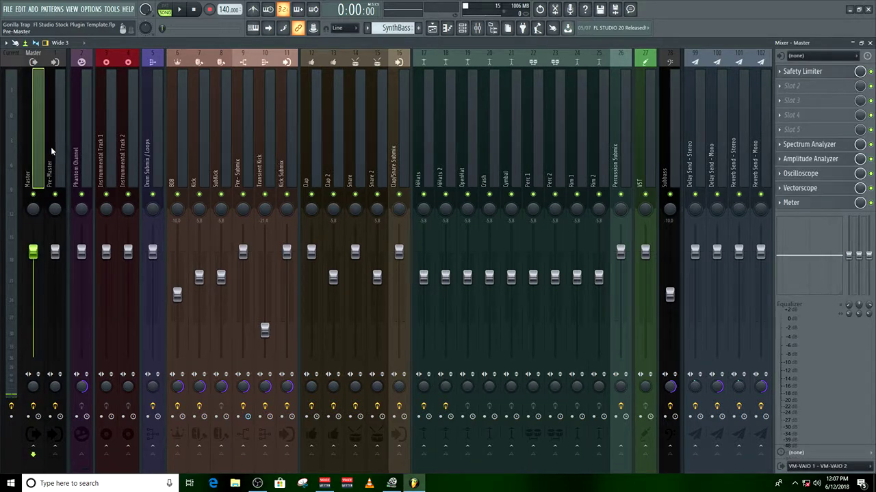
pyautogui.click(50, 151)
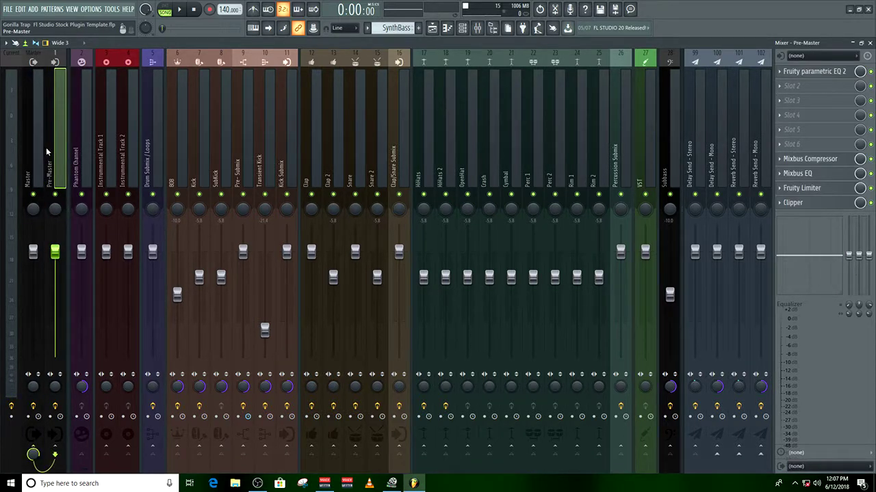
pyautogui.click(15, 134)
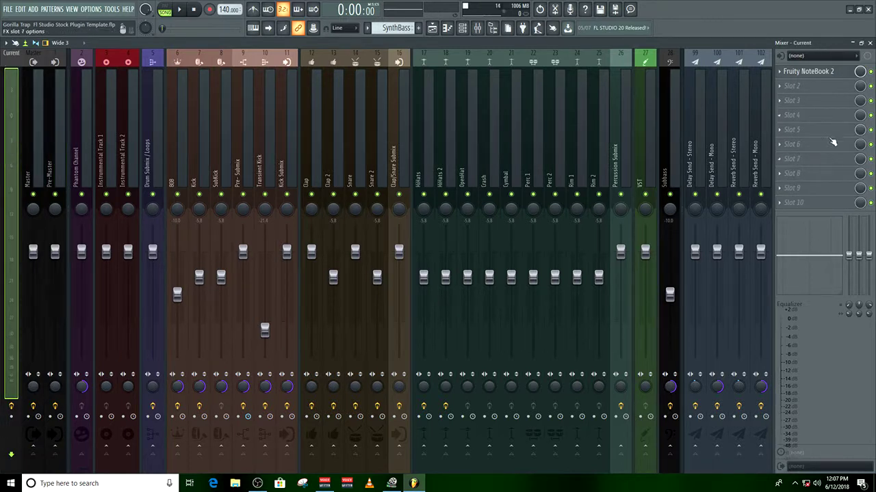
pyautogui.click(818, 71)
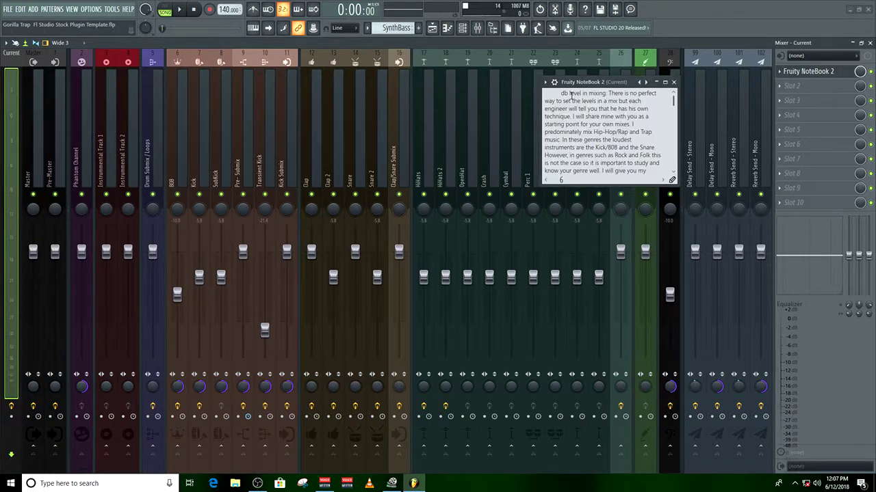
pyautogui.scroll(-3, 546, 180)
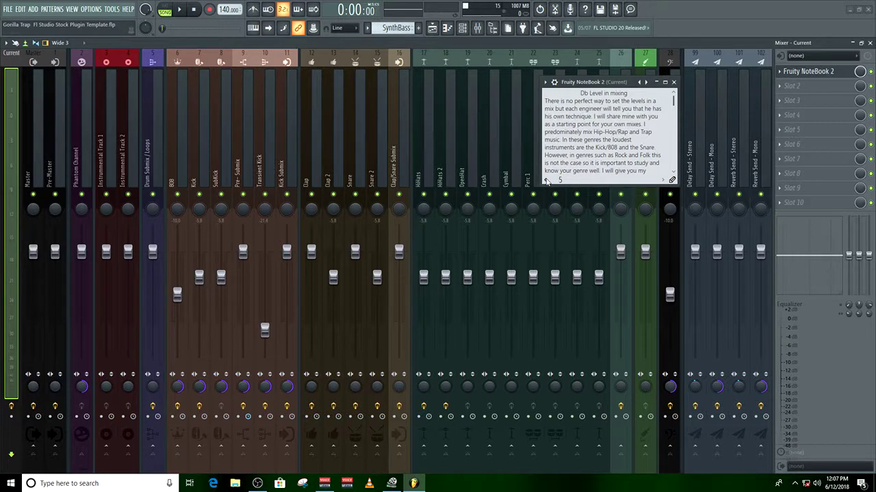
pyautogui.scroll(-1, 546, 181)
pyautogui.scroll(-1, 546, 181)
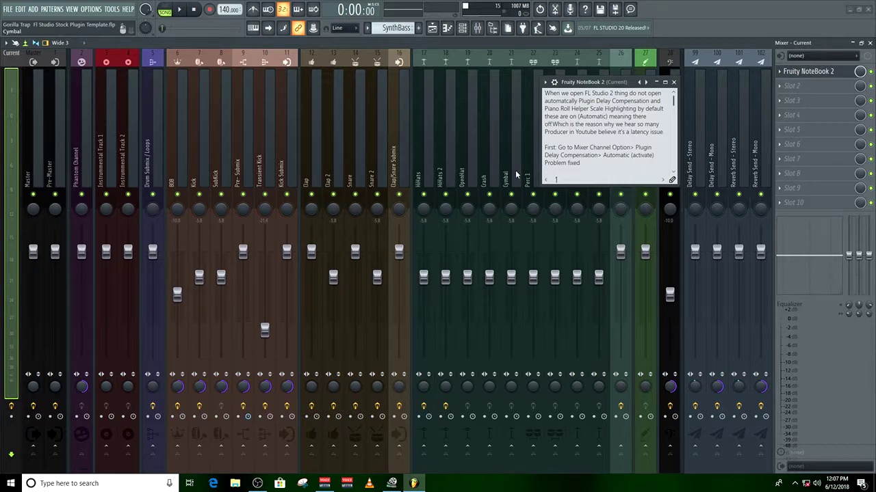
pyautogui.click(673, 82)
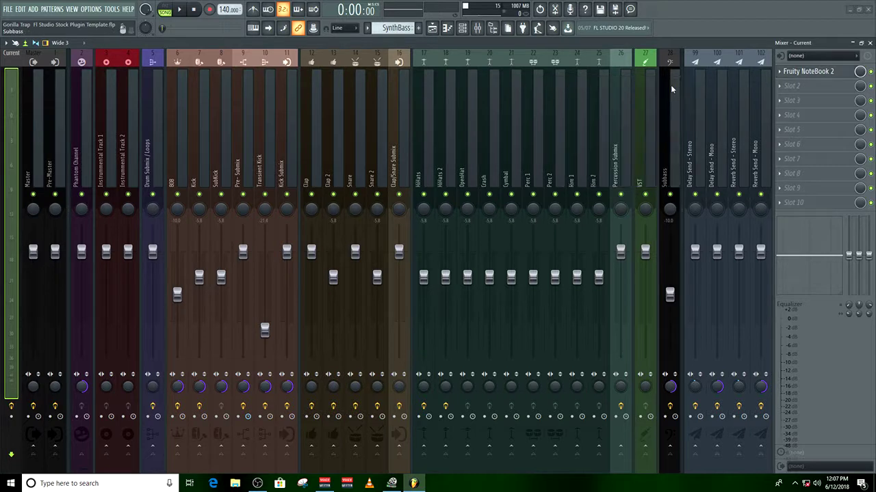
# Compare the effect chains loaded on the Master and Pre-Master mixer tracks.
pyautogui.click(38, 155)
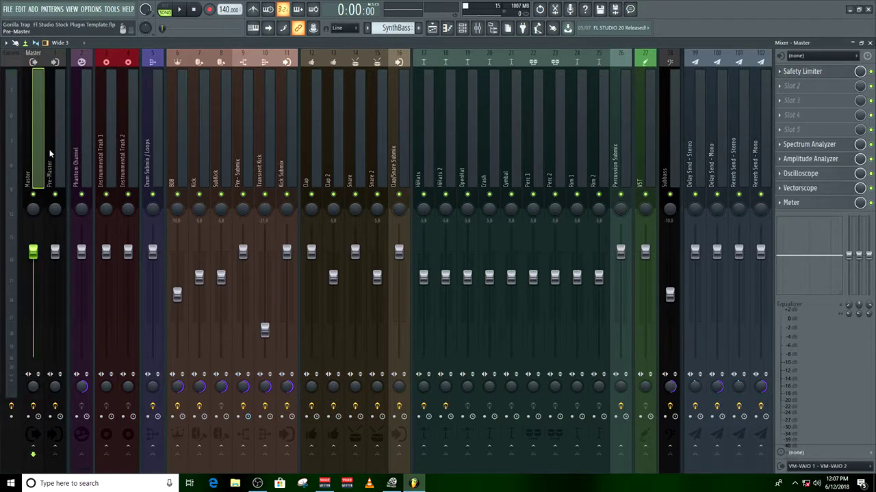
pyautogui.click(36, 163)
pyautogui.click(51, 162)
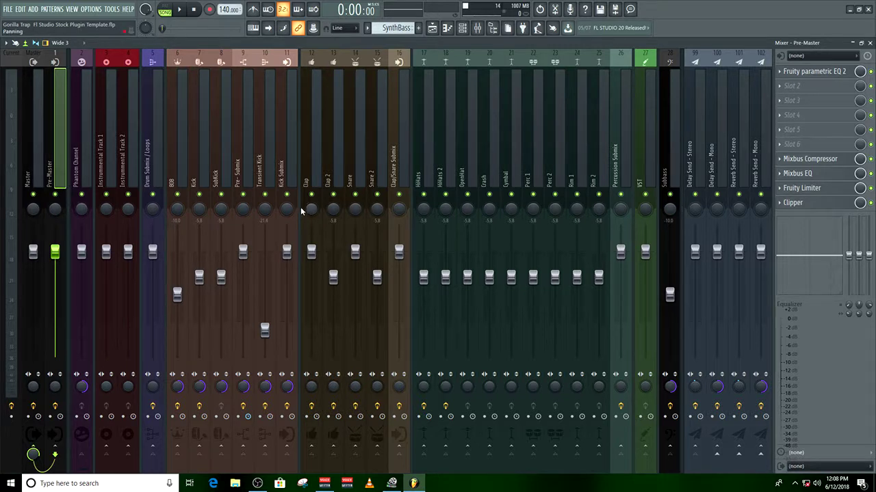
# Inspect the settings of the Meter and Oscilloscope effects on the Master track.
pyautogui.click(36, 155)
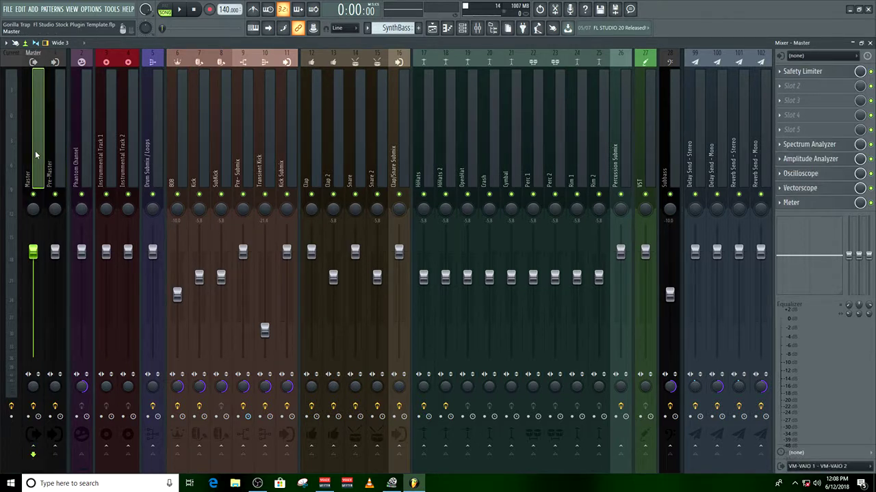
pyautogui.click(788, 204)
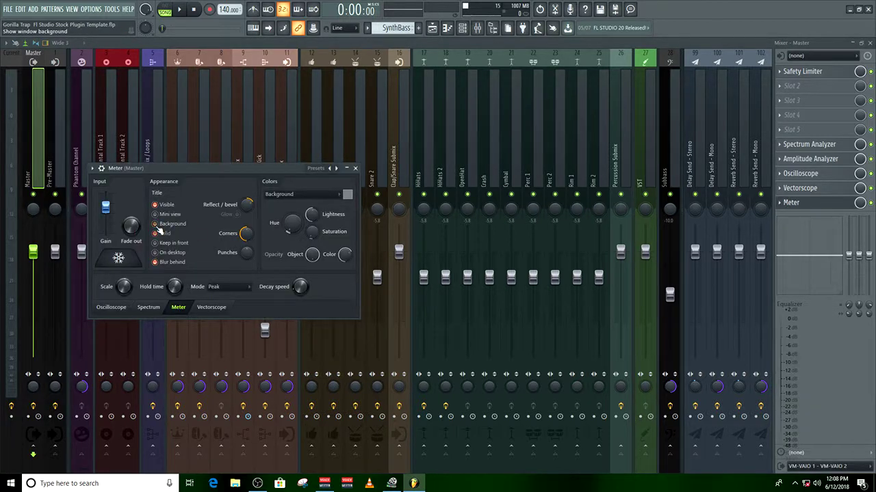
pyautogui.click(355, 167)
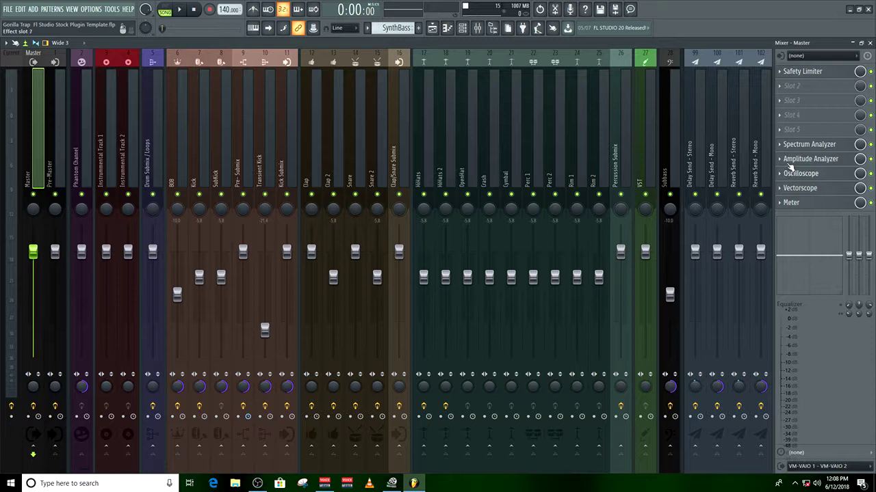
pyautogui.click(800, 173)
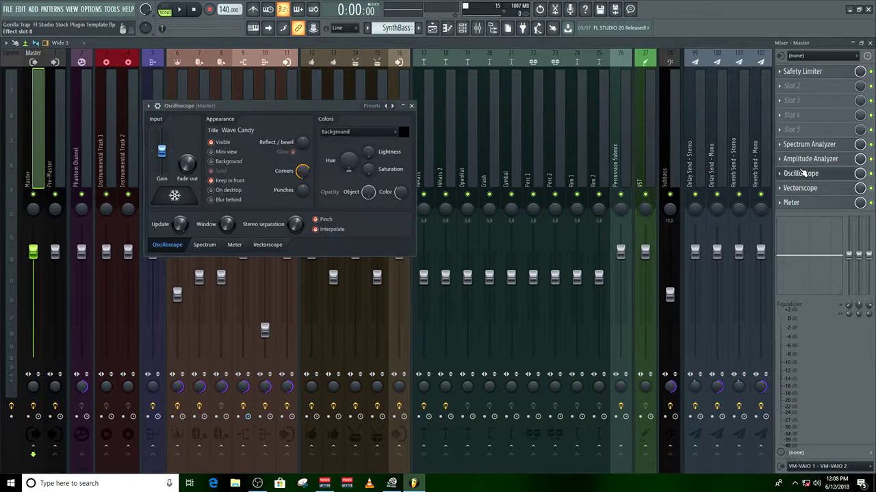
pyautogui.click(217, 163)
pyautogui.click(216, 163)
pyautogui.click(411, 106)
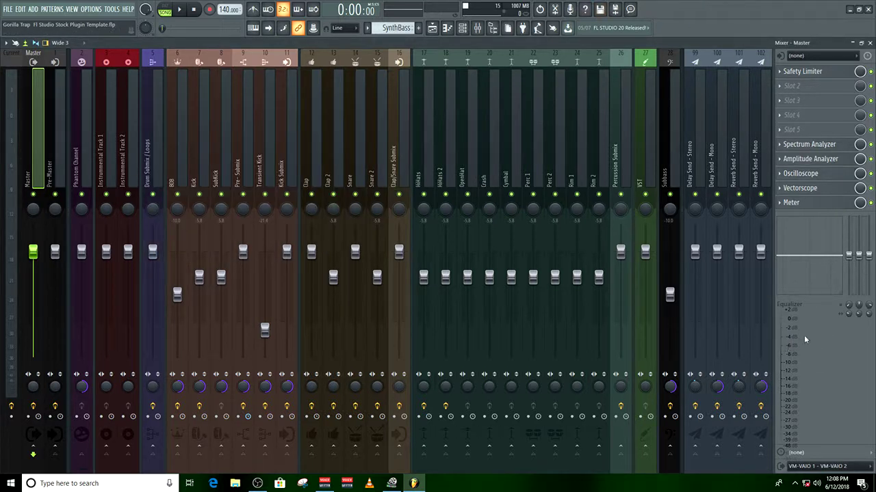
# Inspect the Spectrum Analyzer, Amplitude Analyzer and Safety Limiter on the Master track.
pyautogui.click(808, 145)
pyautogui.click(808, 146)
pyautogui.click(810, 161)
pyautogui.click(811, 160)
pyautogui.click(800, 72)
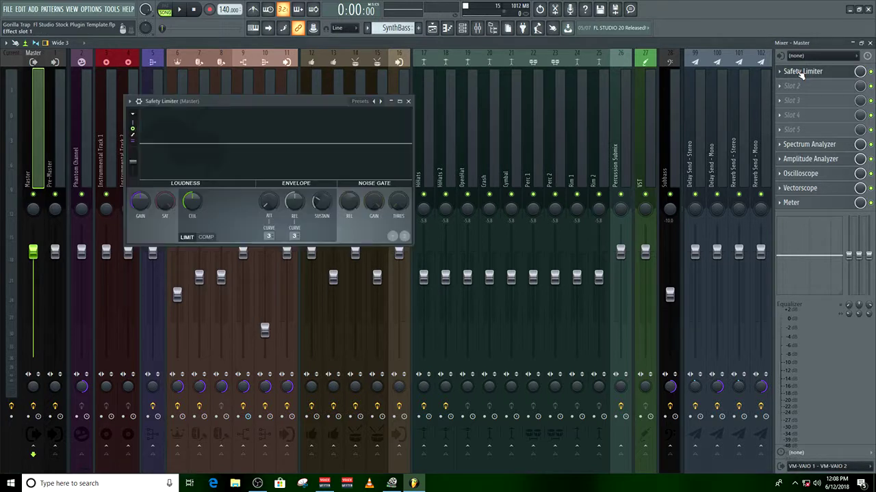
pyautogui.click(802, 72)
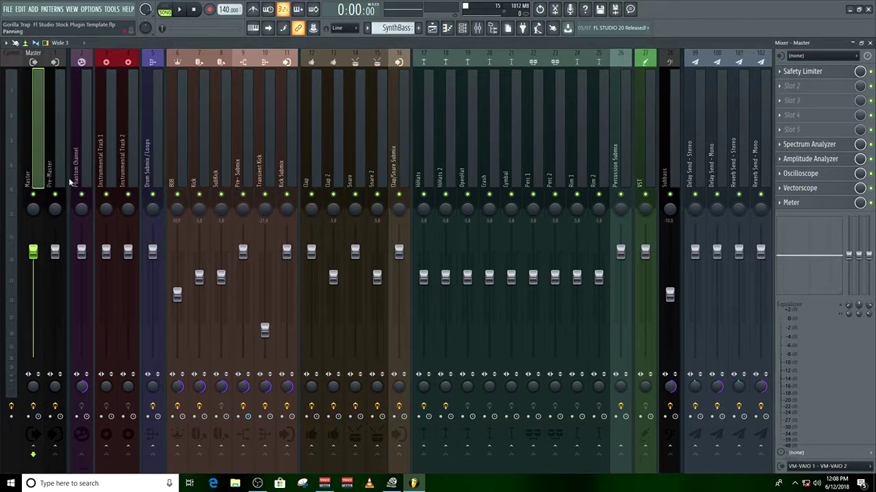
# Inspect the settings of the Clipper and Fruity Limiter on the Pre-Master track.
pyautogui.click(60, 159)
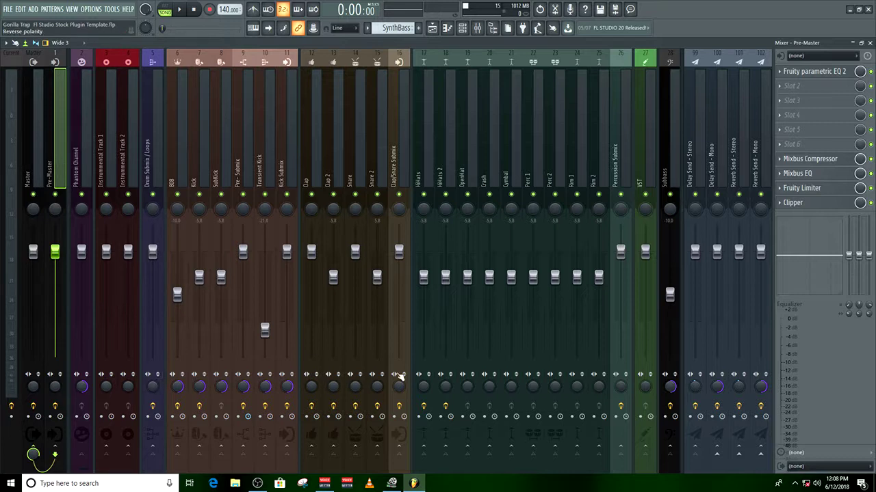
pyautogui.click(792, 203)
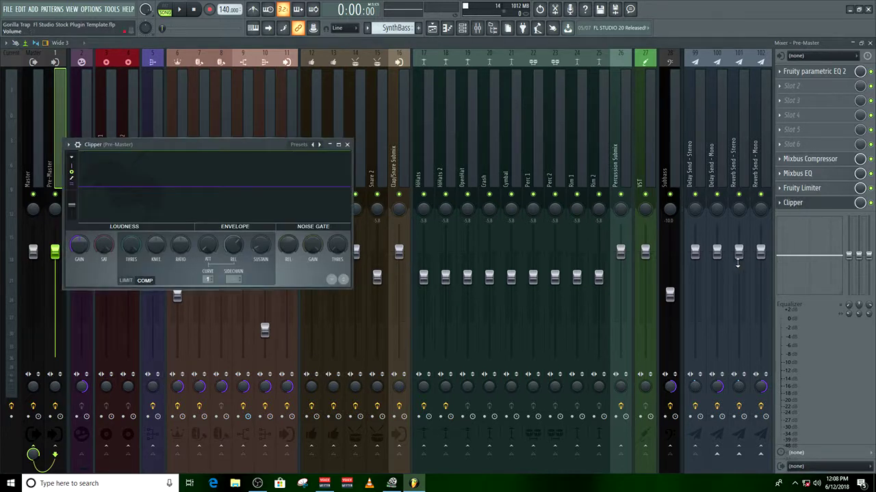
pyautogui.click(348, 145)
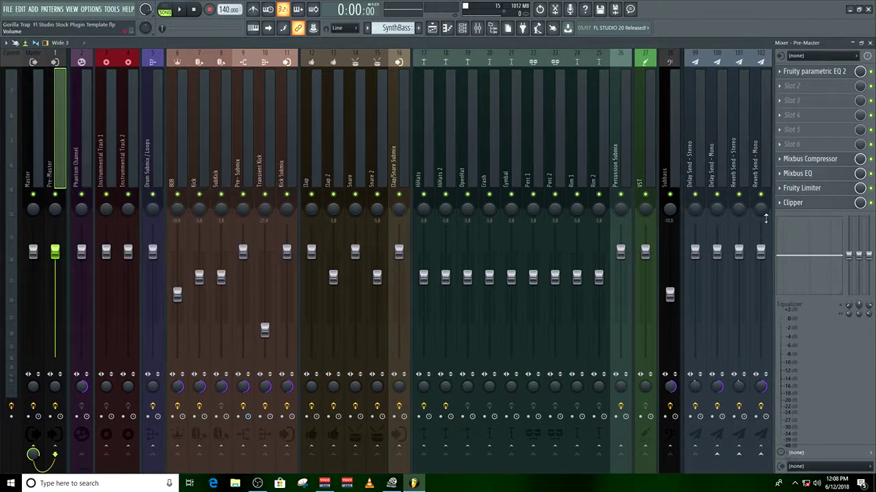
pyautogui.click(799, 190)
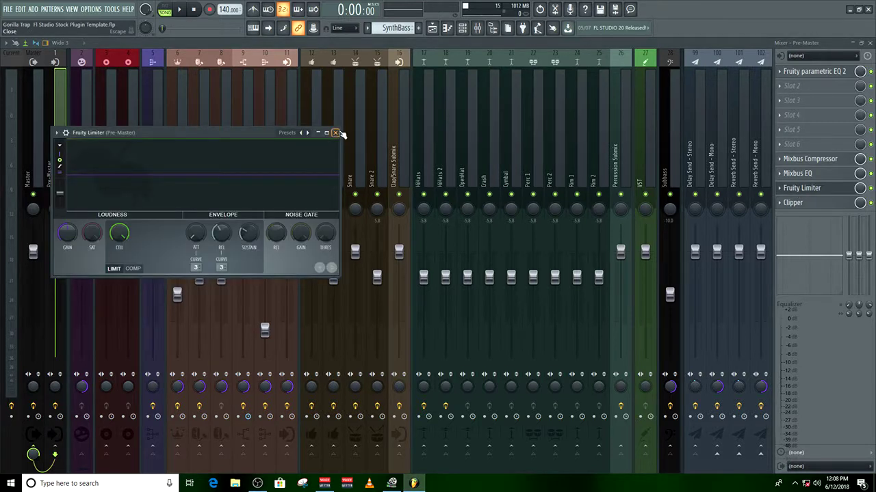
pyautogui.click(335, 132)
# Inspect the Mixbus EQ, Mixbus Compressor and Fruity parametric EQ 2 on the Pre-Master track.
pyautogui.click(809, 176)
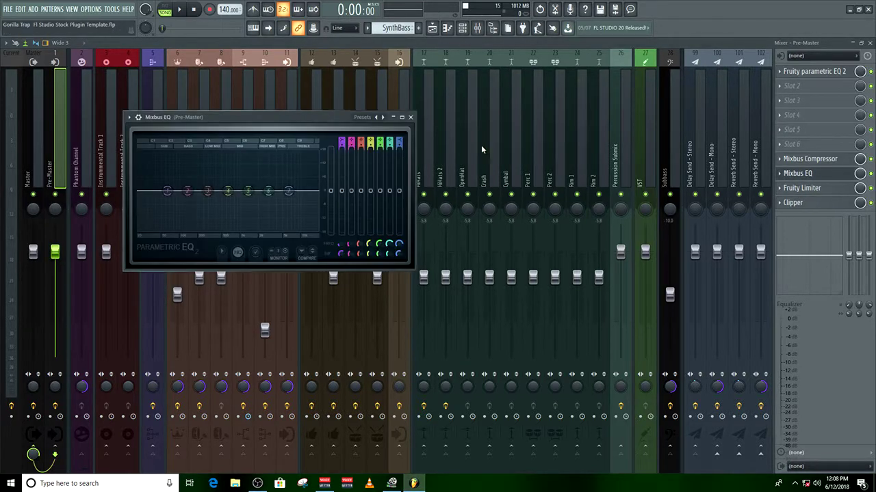
pyautogui.click(410, 117)
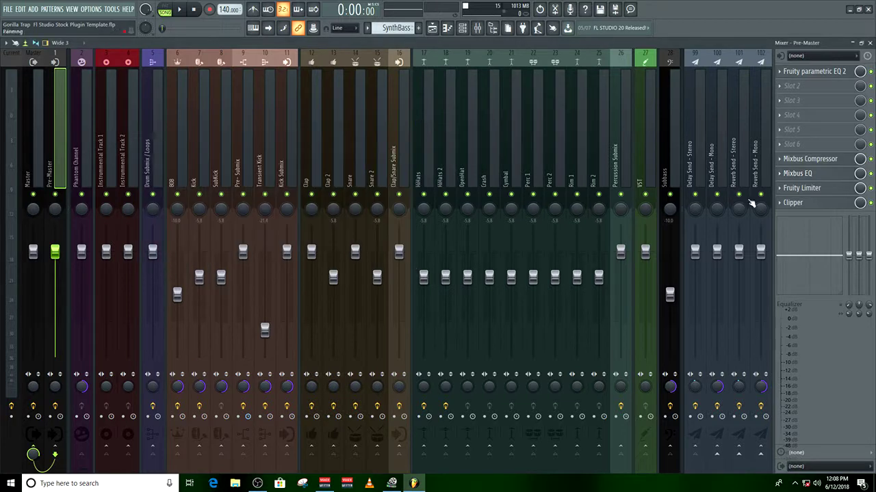
pyautogui.click(799, 160)
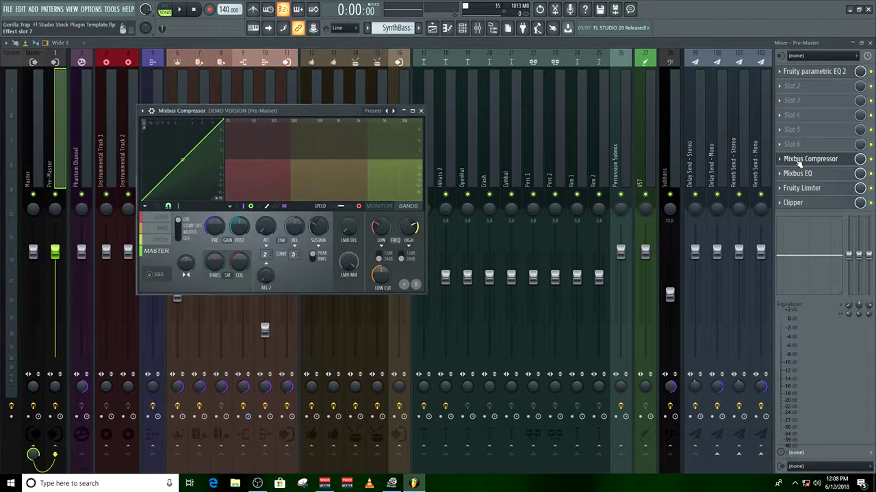
pyautogui.click(421, 111)
pyautogui.click(814, 72)
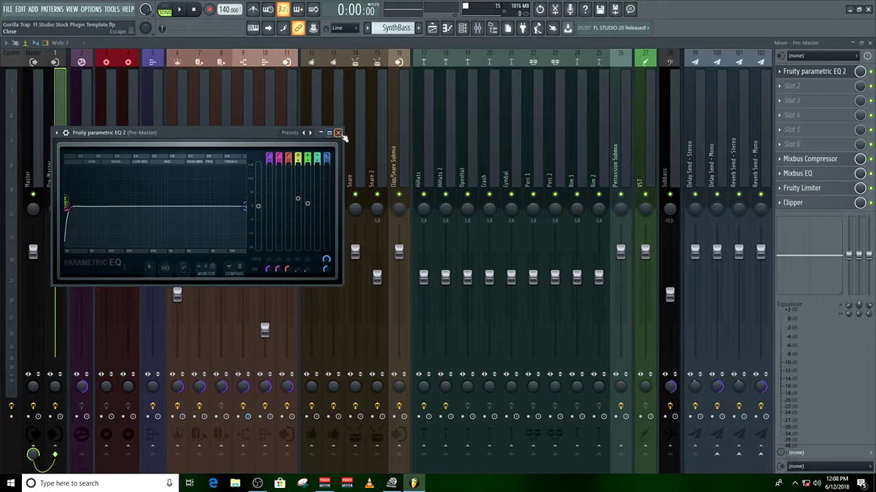
pyautogui.click(337, 133)
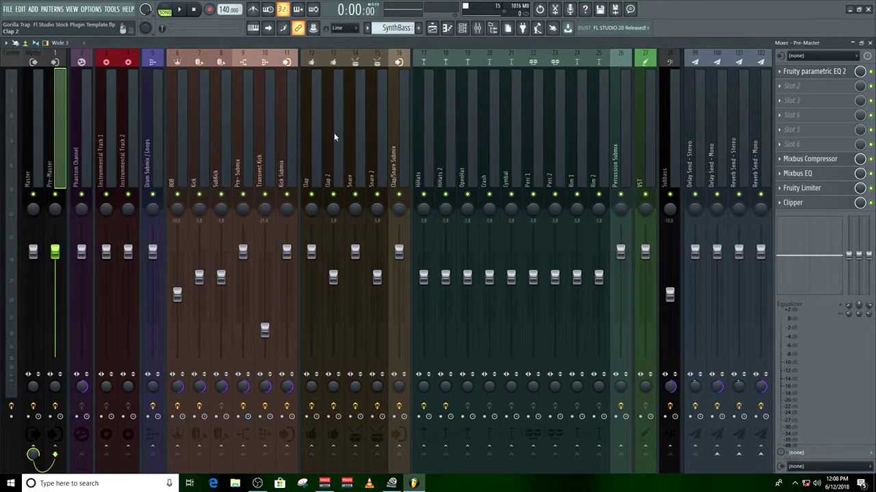
# Show the Phantom Channel's routing and examine the compressor settings of the Fruity Limiter on the Subbass track.
pyautogui.click(87, 170)
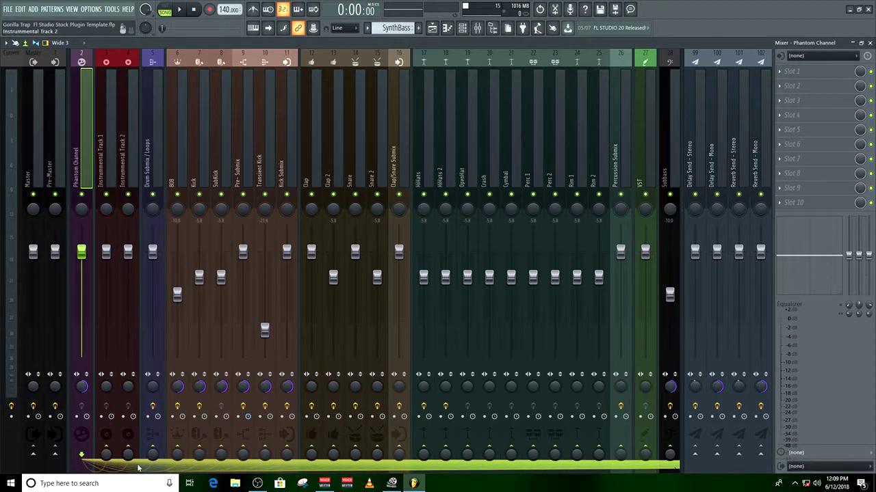
pyautogui.click(183, 167)
pyautogui.moveTo(88, 470); pyautogui.dragTo(198, 471)
pyautogui.click(267, 172)
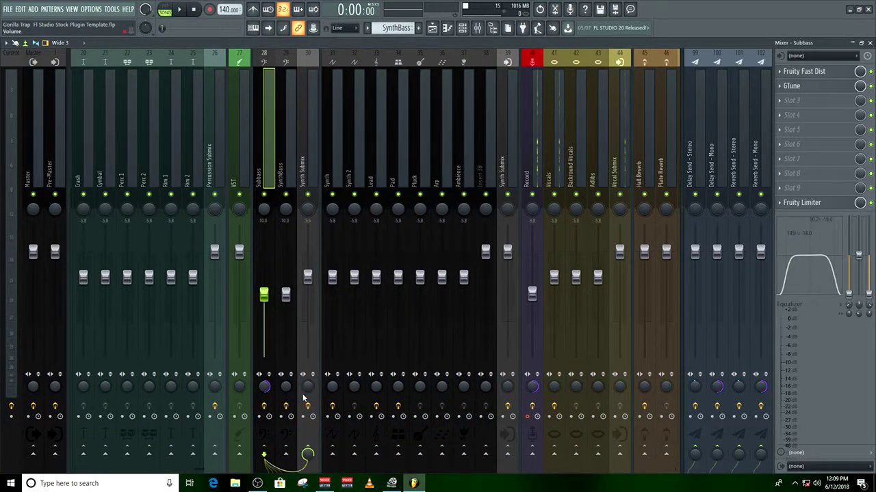
pyautogui.click(822, 203)
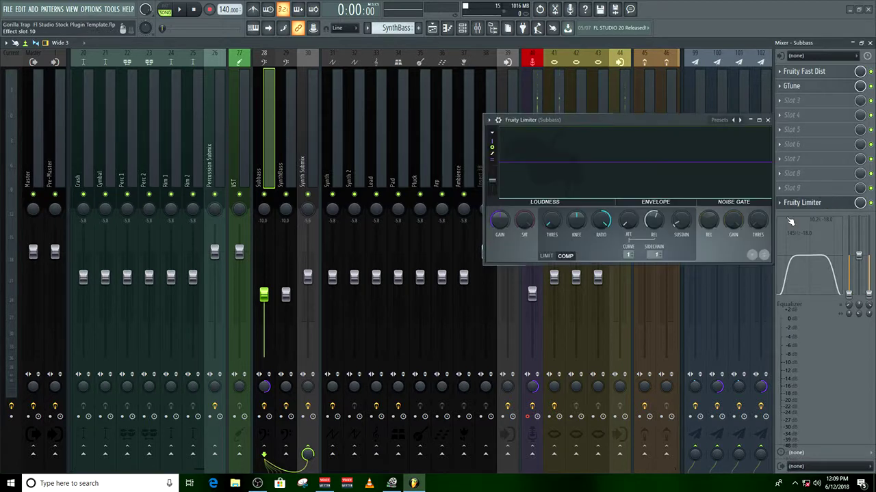
pyautogui.moveTo(584, 123); pyautogui.dragTo(385, 125)
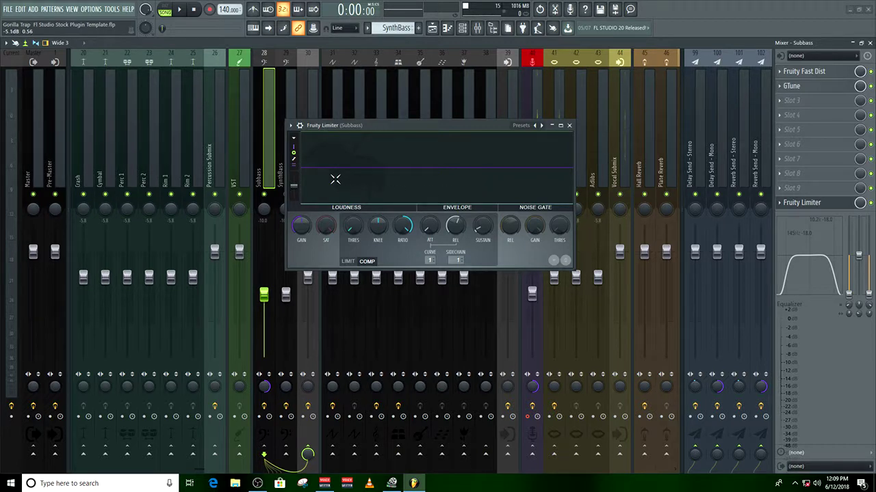
pyautogui.click(569, 125)
# Follow the Phantom Channel's sends across the mixer to the synth, vocal and reverb tracks.
pyautogui.moveTo(200, 472); pyautogui.dragTo(92, 461)
pyautogui.click(84, 457)
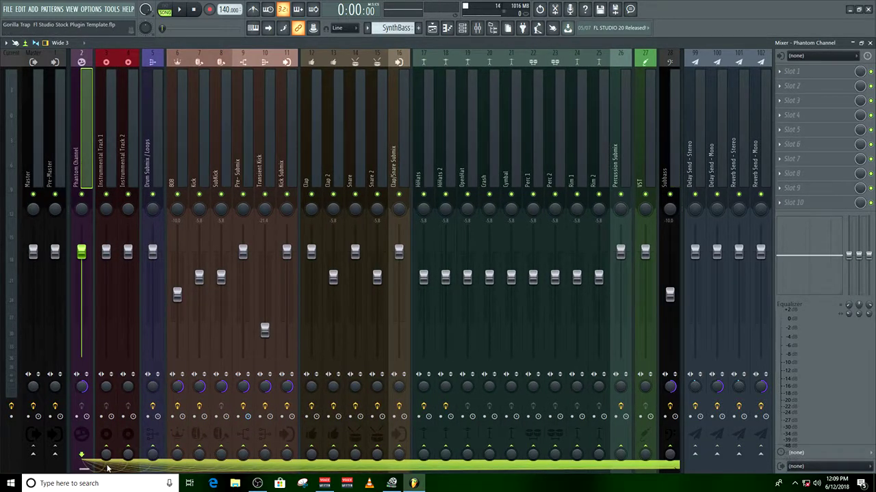
pyautogui.moveTo(85, 468); pyautogui.dragTo(206, 468)
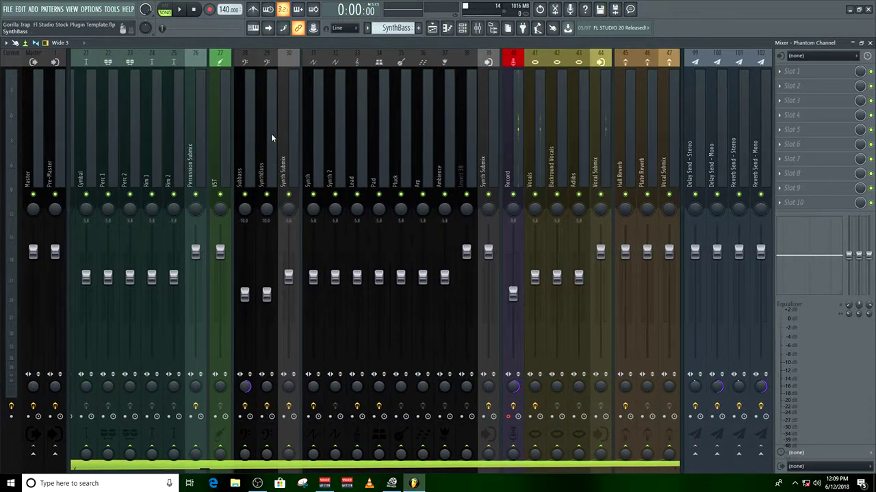
# Reopen the Subbass track's Fruity Limiter to examine its sidechain input, and return to the first mixer tracks.
pyautogui.click(244, 454)
pyautogui.click(251, 123)
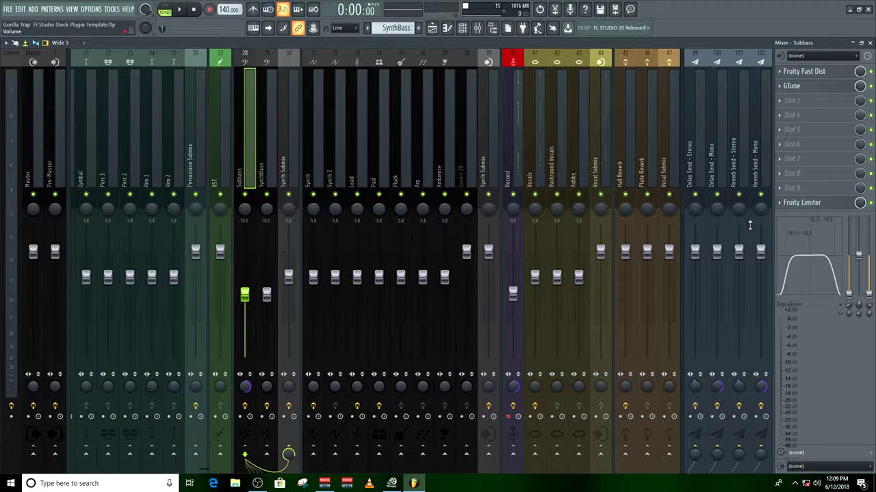
pyautogui.click(801, 203)
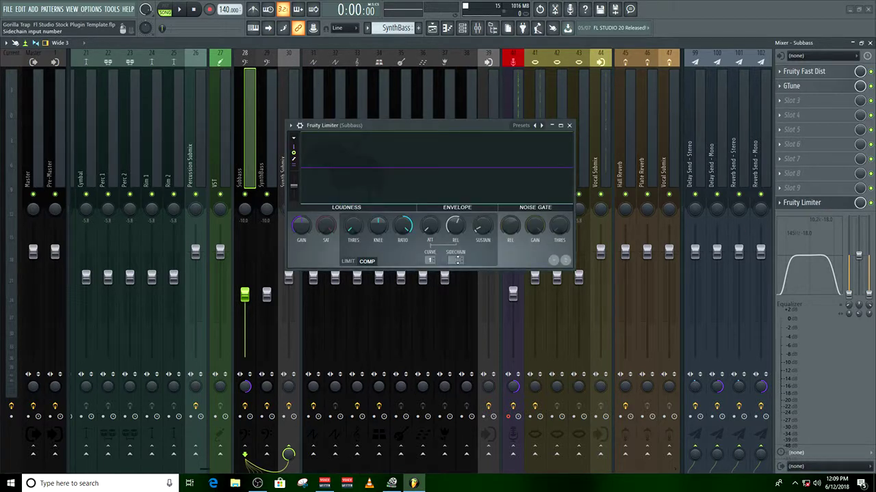
pyautogui.click(569, 125)
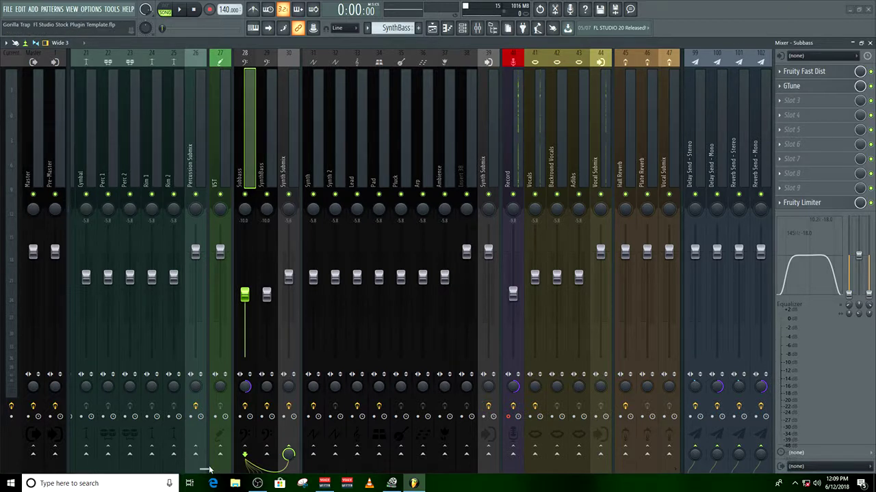
pyautogui.moveTo(198, 471); pyautogui.dragTo(69, 469)
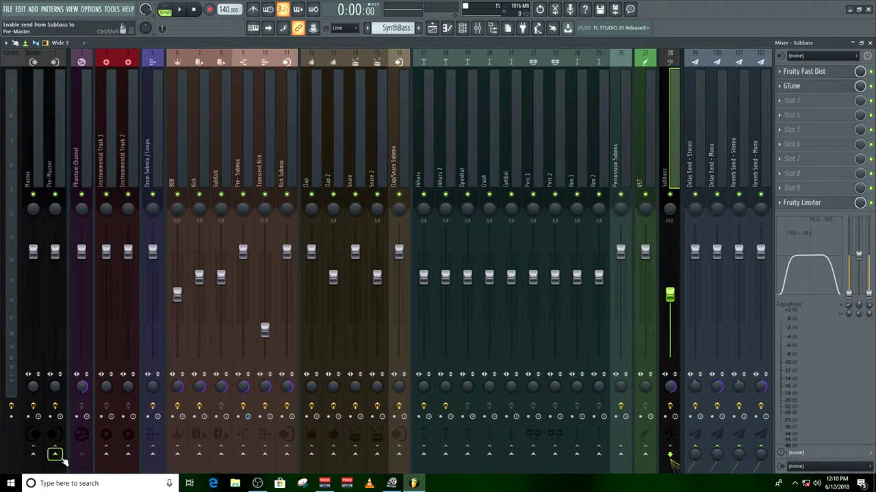
# Review the Instrumental Track 1 and Instrumental Track 2 mixer tracks and show the reference tracks at the start of the playlist.
pyautogui.click(100, 158)
pyautogui.click(125, 155)
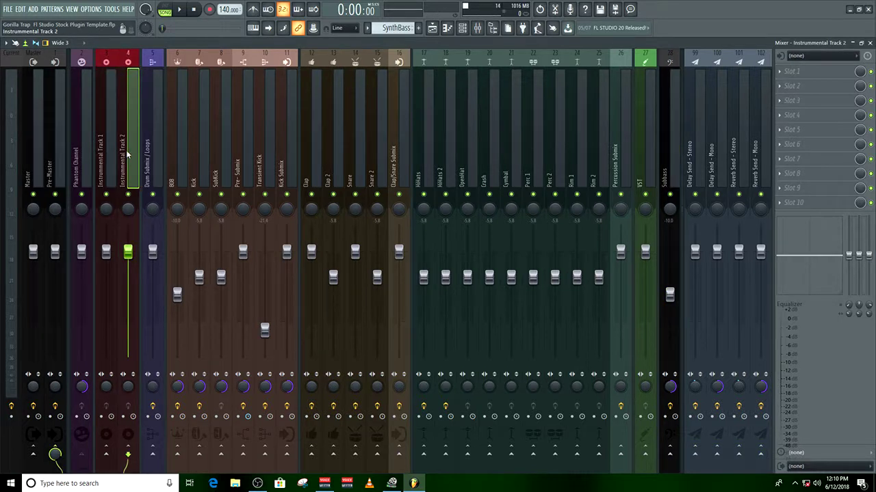
pyautogui.click(106, 161)
pyautogui.click(124, 167)
pyautogui.click(436, 31)
pyautogui.scroll(10, 503, 277)
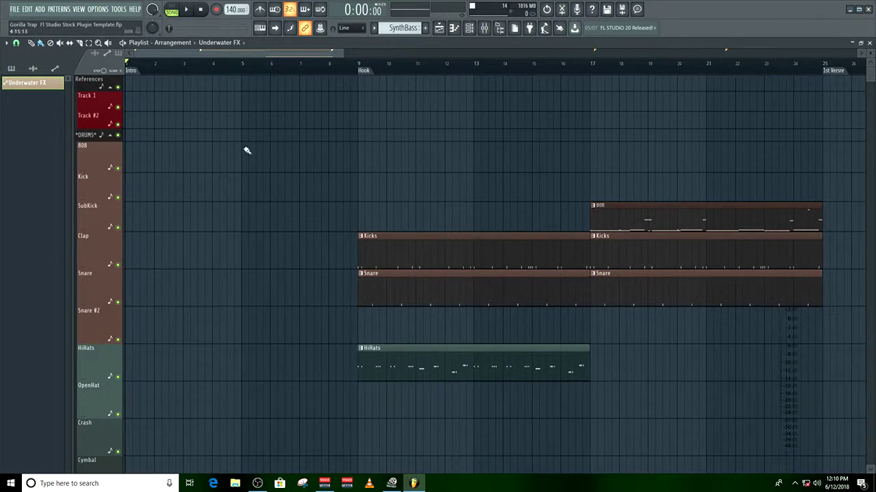
# Place the PL_FRnB3_01_WhoaESBeat_140bpm_Fmin audio file from the desktop on playlist Track #2 and remove the clip again.
pyautogui.click(850, 10)
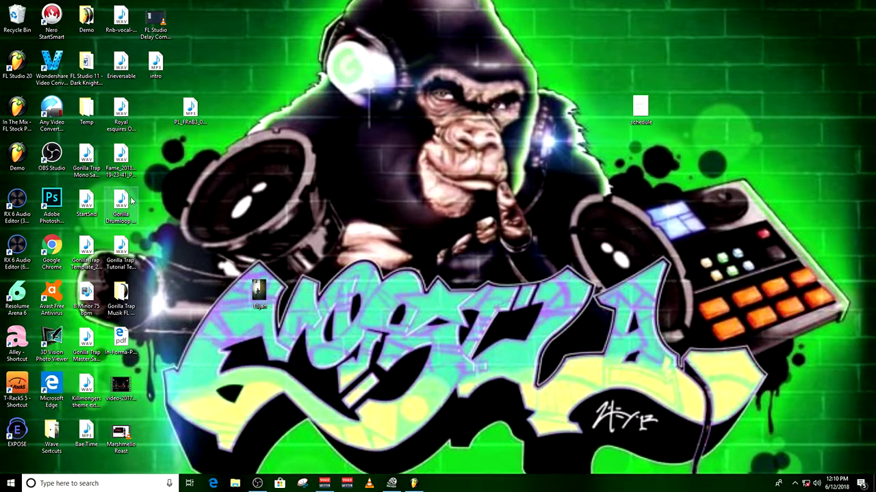
pyautogui.moveTo(190, 109); pyautogui.dragTo(171, 113)
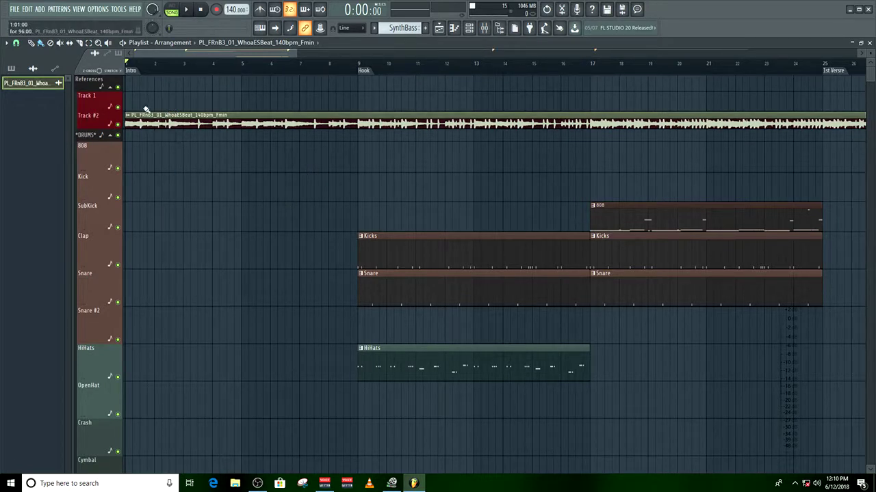
pyautogui.rightClick(244, 122)
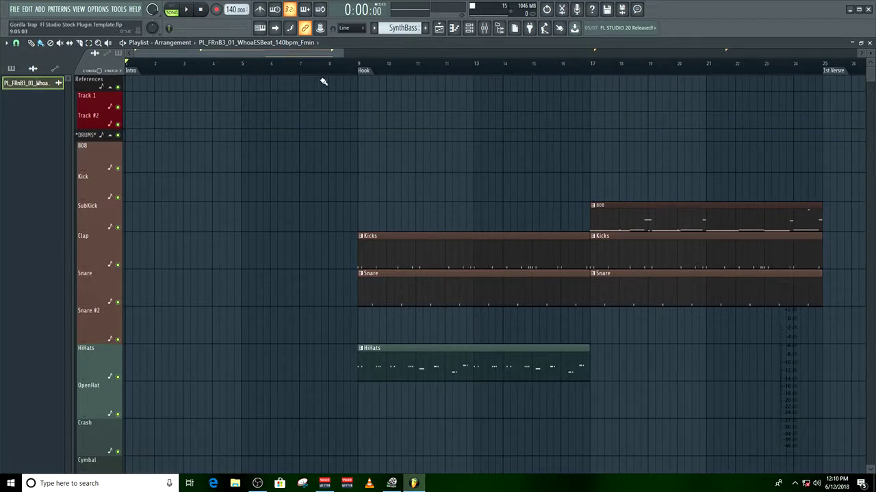
# Inspect the Fruity Love Philter on the Drum Submix / Loops mixer track and look through its list of presets.
pyautogui.moveTo(342, 52); pyautogui.dragTo(551, 53)
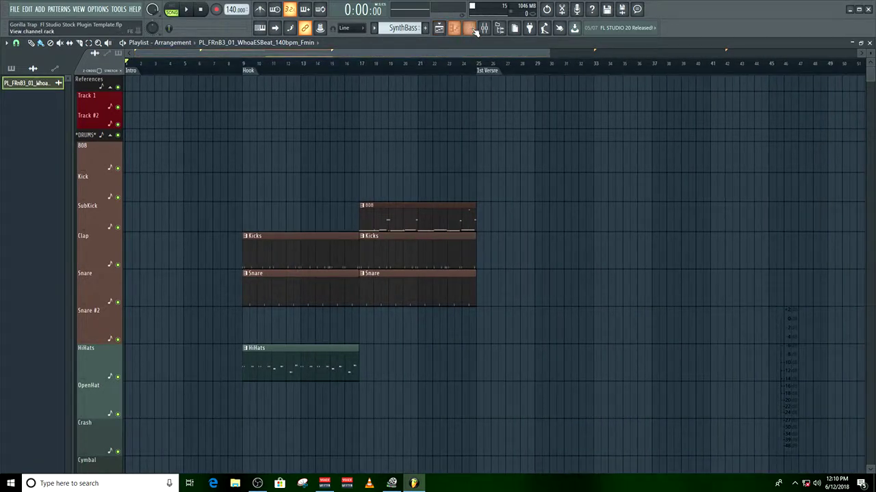
pyautogui.click(484, 28)
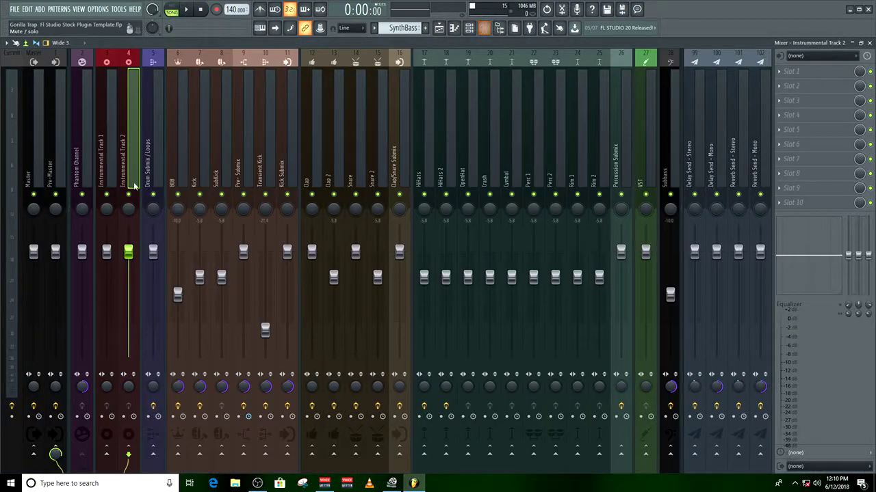
pyautogui.click(153, 124)
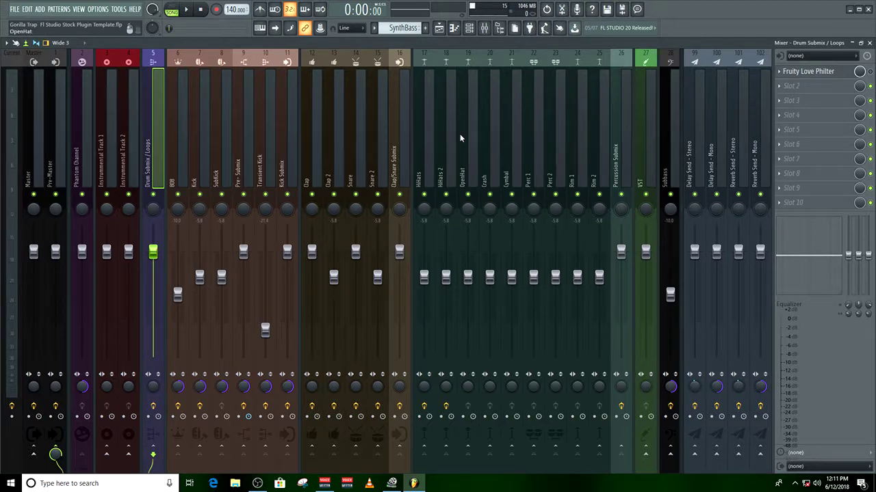
pyautogui.click(797, 72)
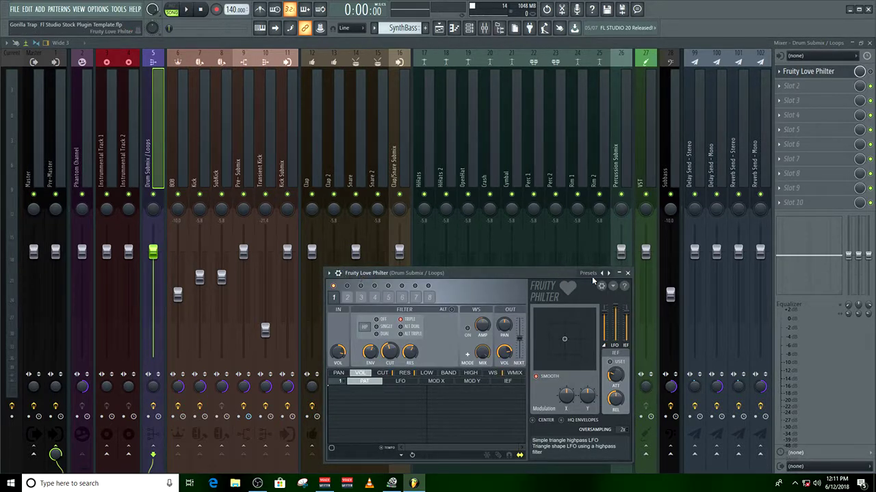
pyautogui.click(610, 274)
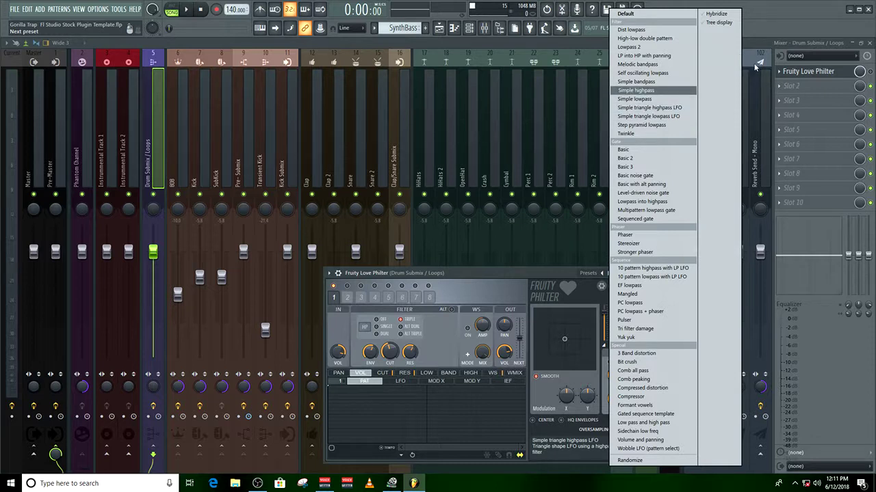
pyautogui.click(794, 36)
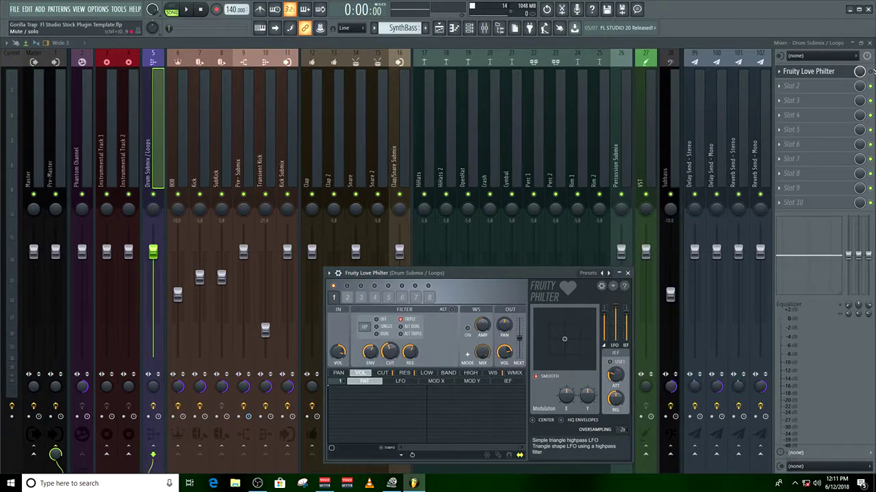
pyautogui.rightClick(870, 71)
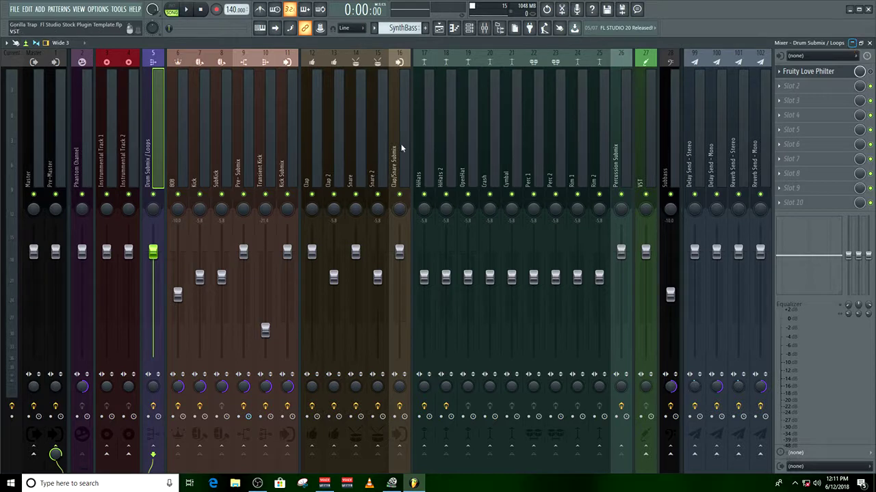
# Reroute the Kick Submix directly to the Pre-Master, restore its send to Drum Submix / Loops, and select the drum submix track.
pyautogui.click(291, 89)
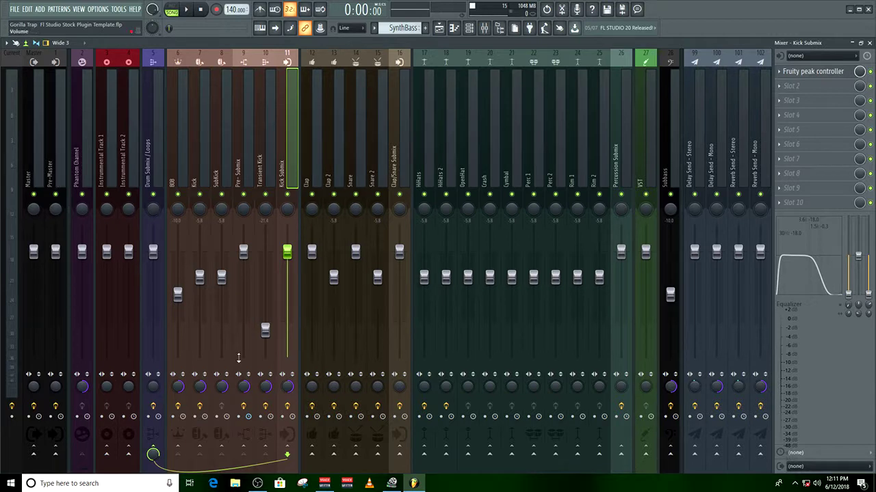
pyautogui.click(81, 471)
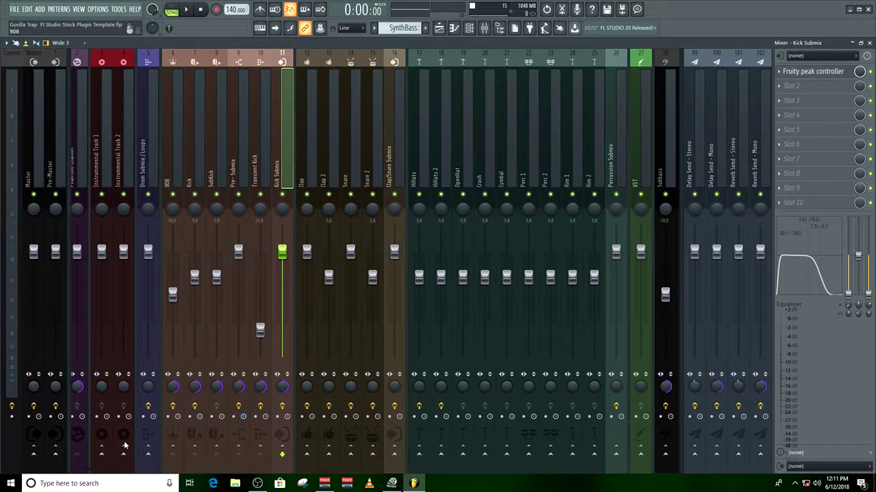
pyautogui.click(56, 454)
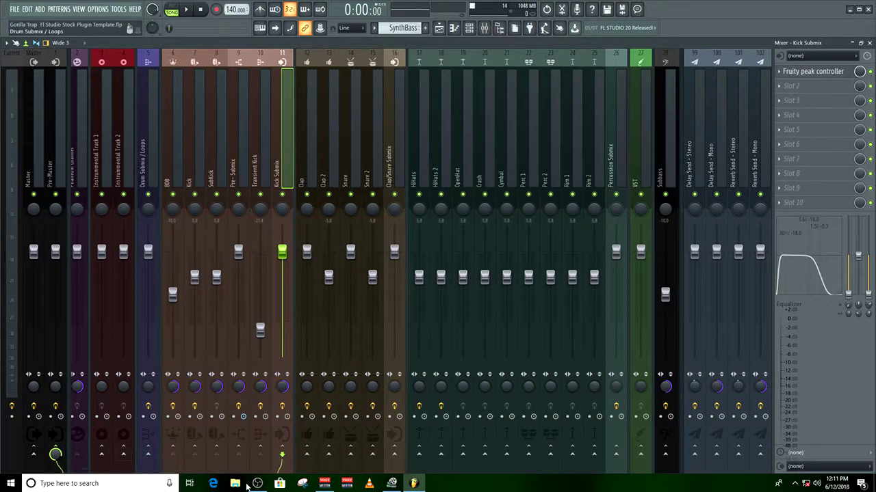
pyautogui.moveTo(258, 484)
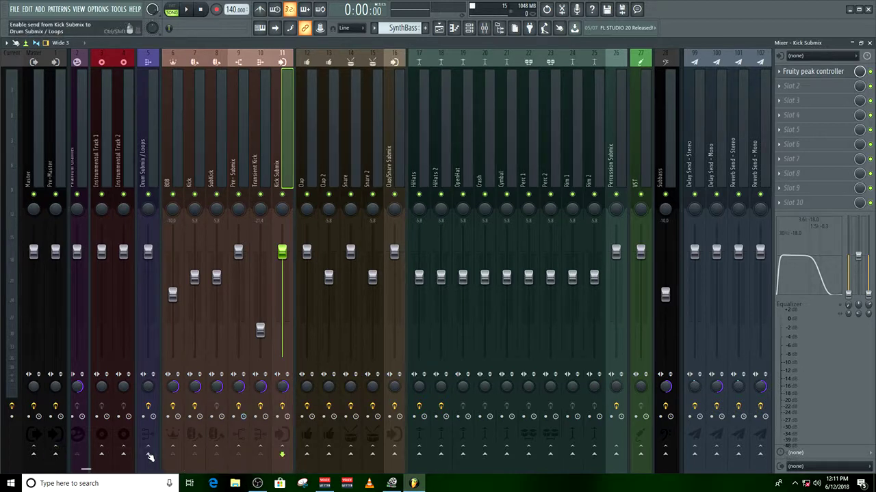
pyautogui.click(148, 453)
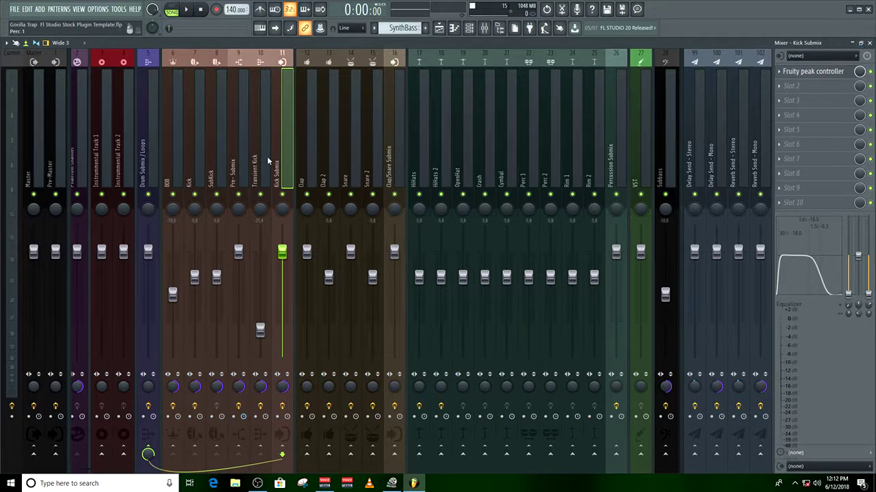
pyautogui.click(143, 162)
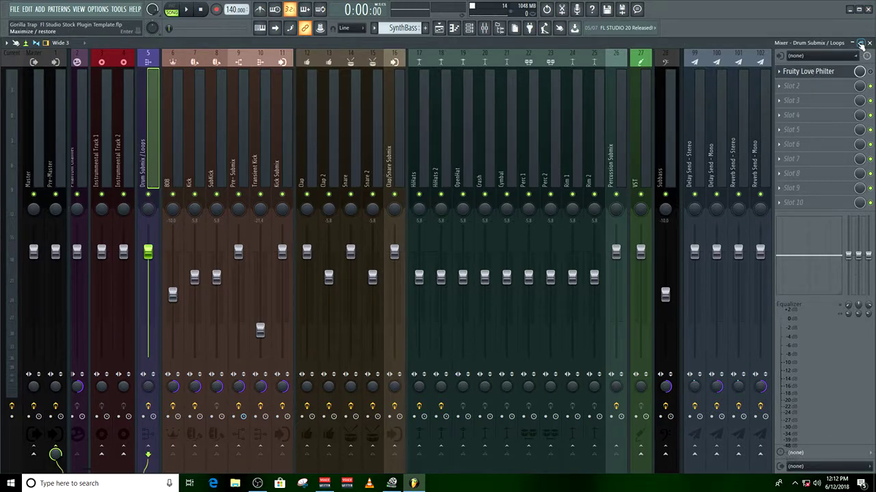
# Locate the Underwater FX automation clip in the playlist and fit all the tracks of the arrangement in view.
pyautogui.press('F5')
pyautogui.press('F9')
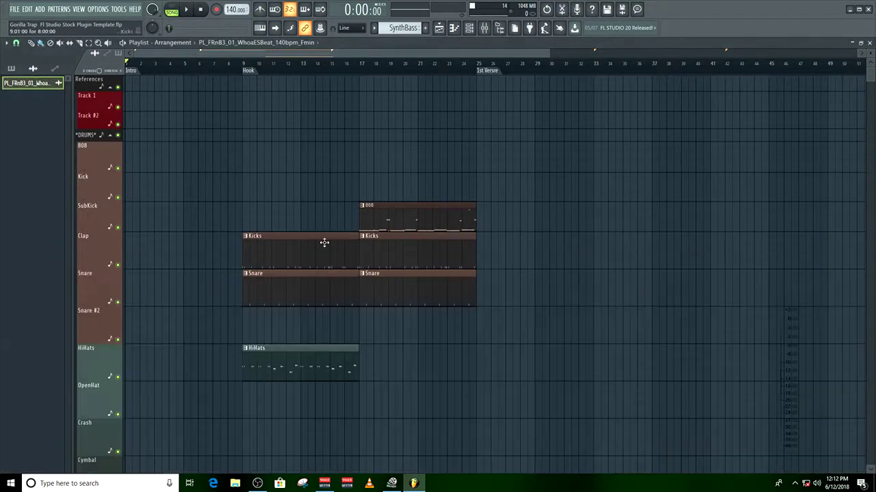
pyautogui.scroll(-15, 323, 240)
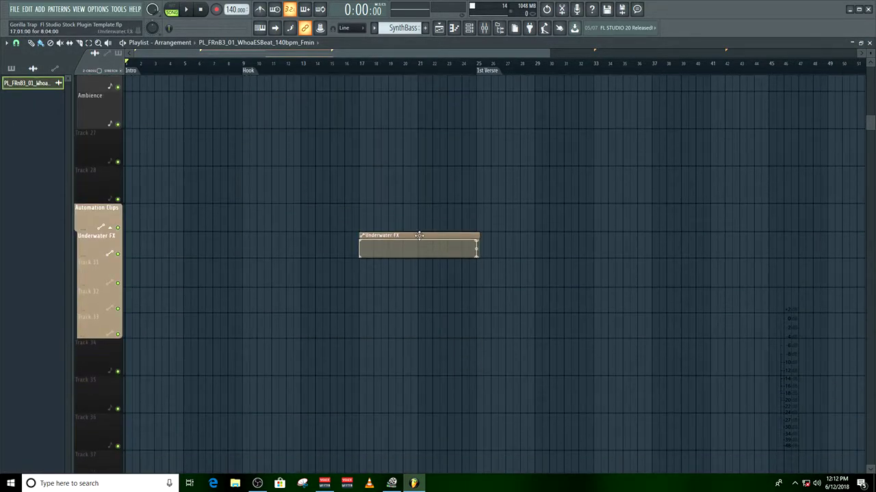
pyautogui.scroll(15, 419, 235)
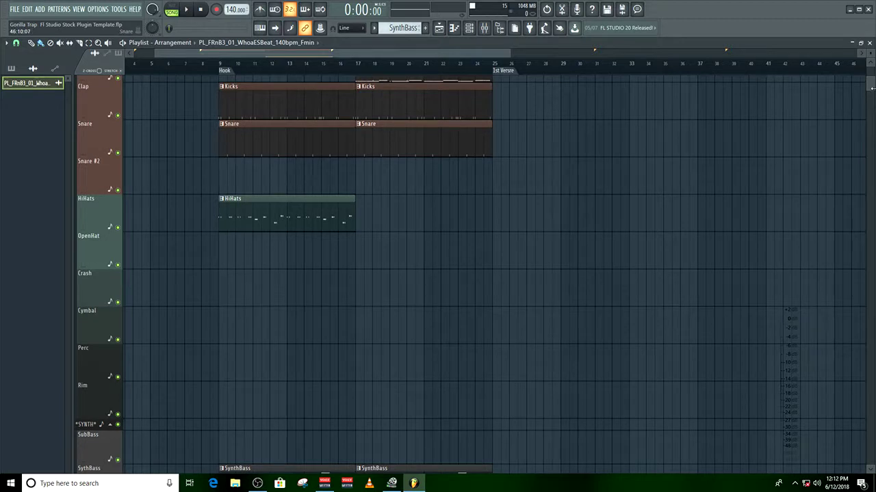
pyautogui.scroll(-5, 615, 164)
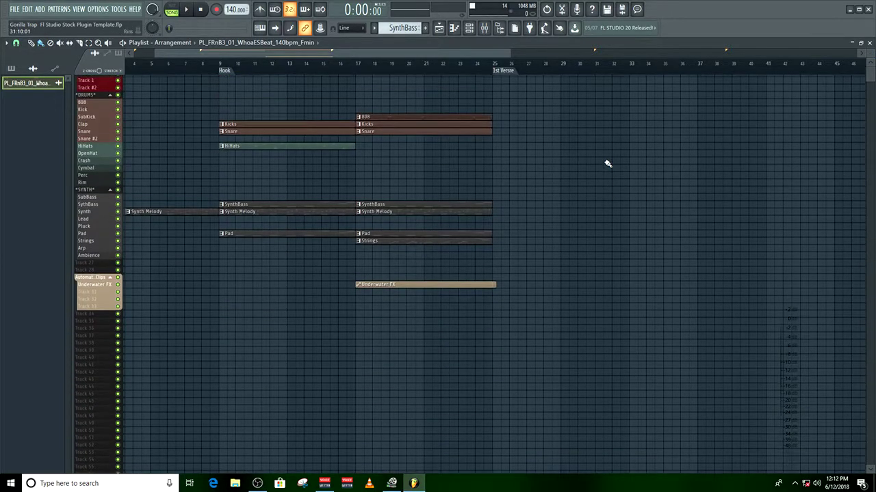
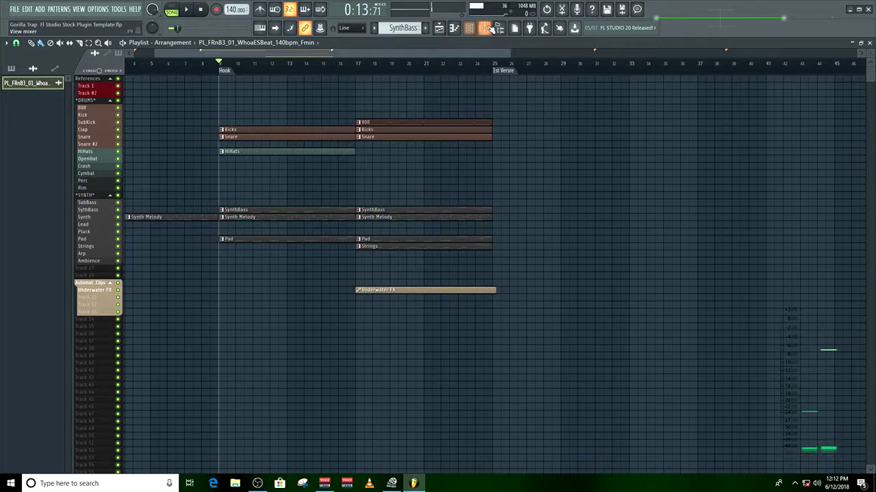
# Change the audio device in the audio settings to FL Studio ASIO.
pyautogui.press('F11')
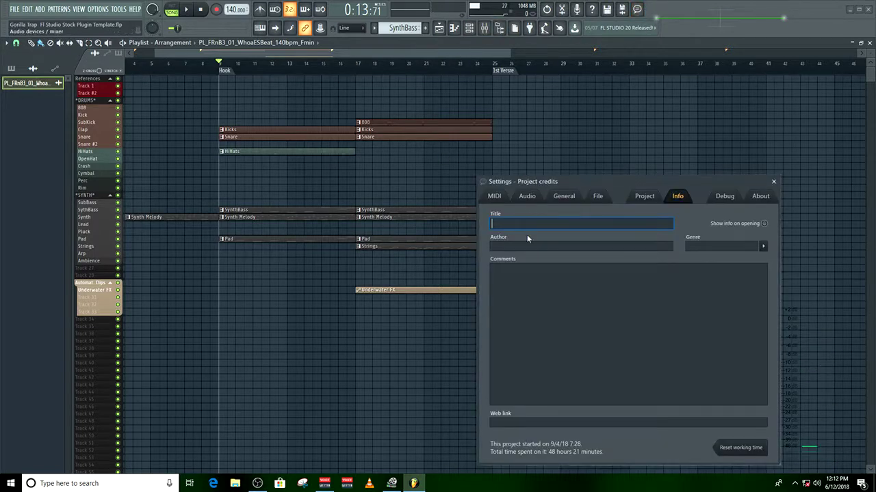
pyautogui.click(526, 196)
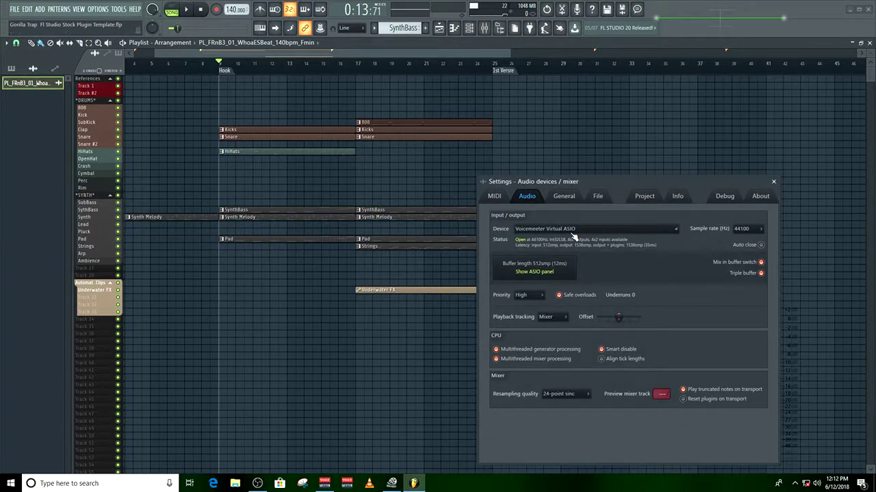
pyautogui.click(572, 231)
pyautogui.click(543, 322)
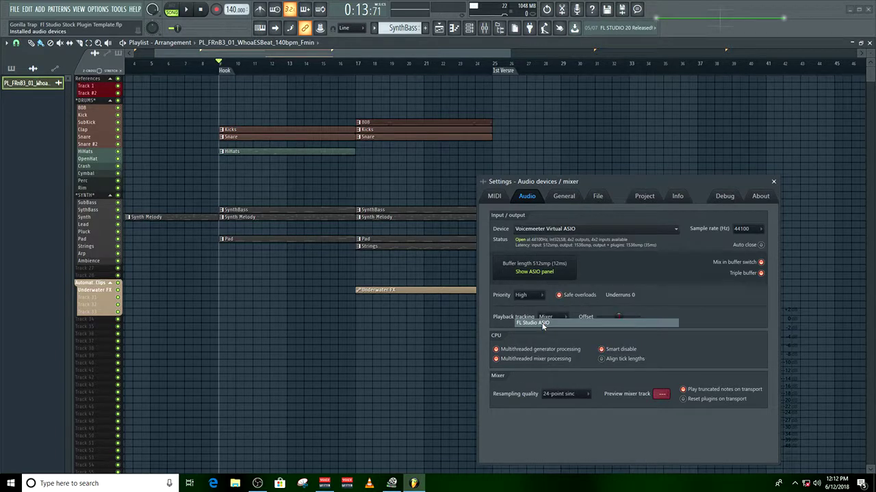
pyautogui.click(775, 182)
# Play the song and mute the Strings, Pluck, Synth, Lead, SythBass and Pad playlist tracks to isolate the drums.
pyautogui.click(189, 10)
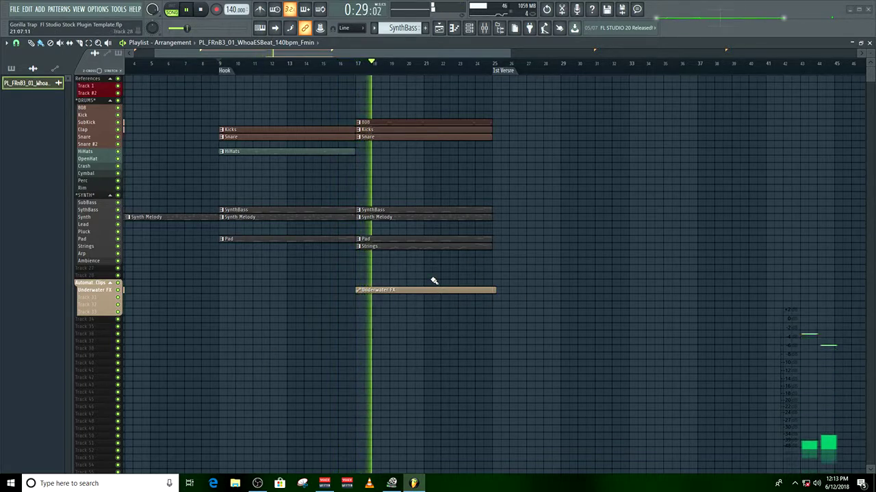
pyautogui.click(118, 246)
pyautogui.click(117, 231)
pyautogui.click(117, 217)
pyautogui.click(117, 225)
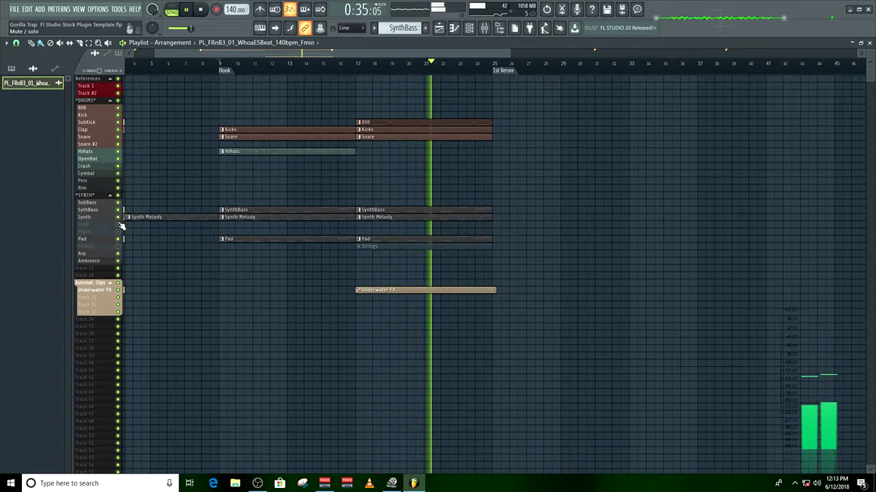
pyautogui.click(119, 210)
pyautogui.click(119, 239)
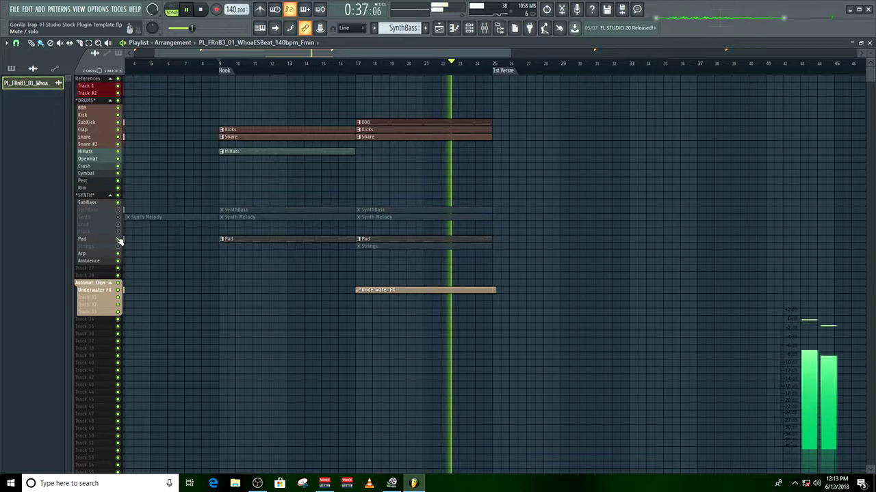
# Move the Underwater FX automation clip to the start of the Hook at bar 9 and play the song from there.
pyautogui.click(221, 65)
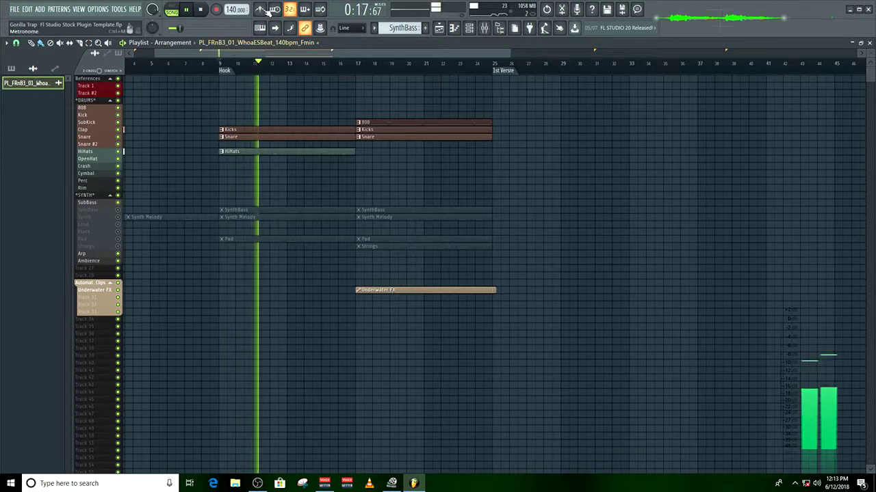
pyautogui.click(205, 11)
pyautogui.moveTo(404, 290)
pyautogui.mouseDown()
pyautogui.moveTo(258, 303)
pyautogui.moveTo(266, 296)
pyautogui.mouseUp()
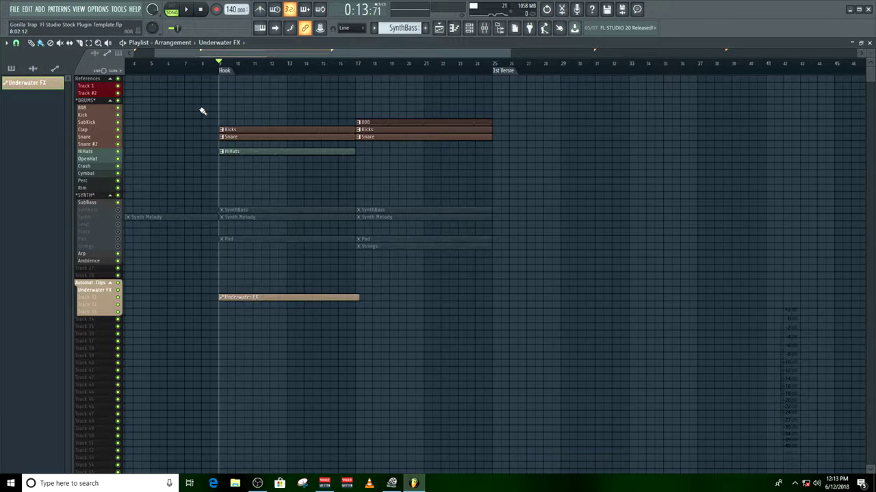
pyautogui.click(196, 10)
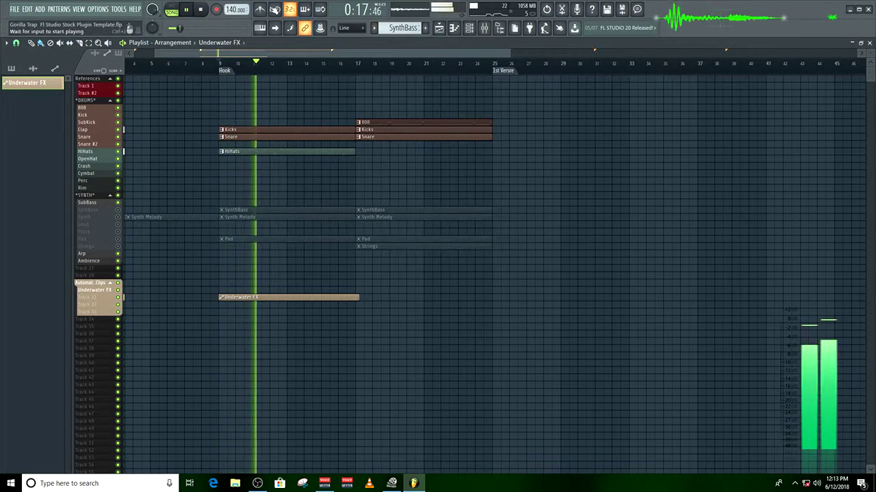
# Show the mixer together with the playlist and replay the Hook to check the Underwater FX on the Drum Submix / Loops track.
pyautogui.click(500, 28)
pyautogui.click(500, 28)
pyautogui.click(484, 28)
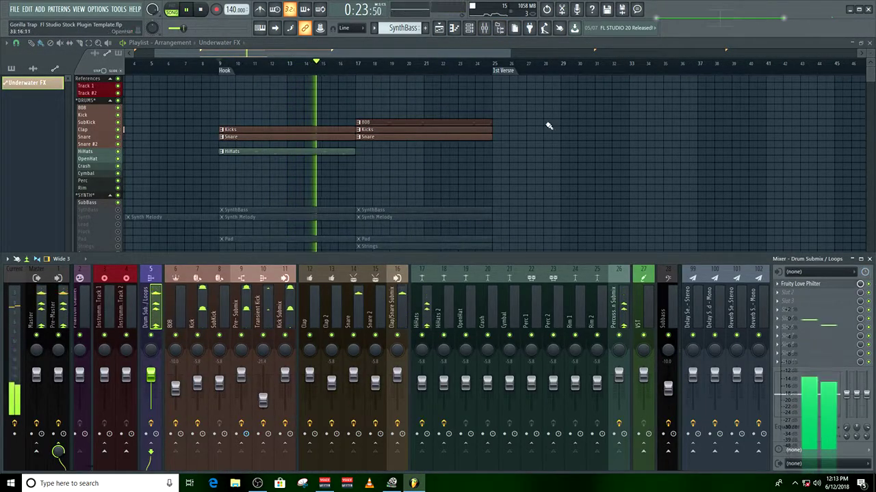
pyautogui.click(190, 11)
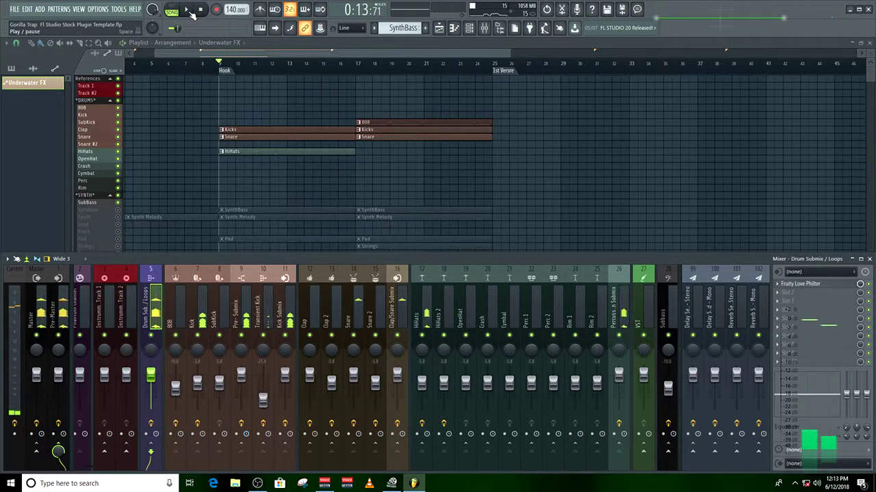
pyautogui.click(190, 11)
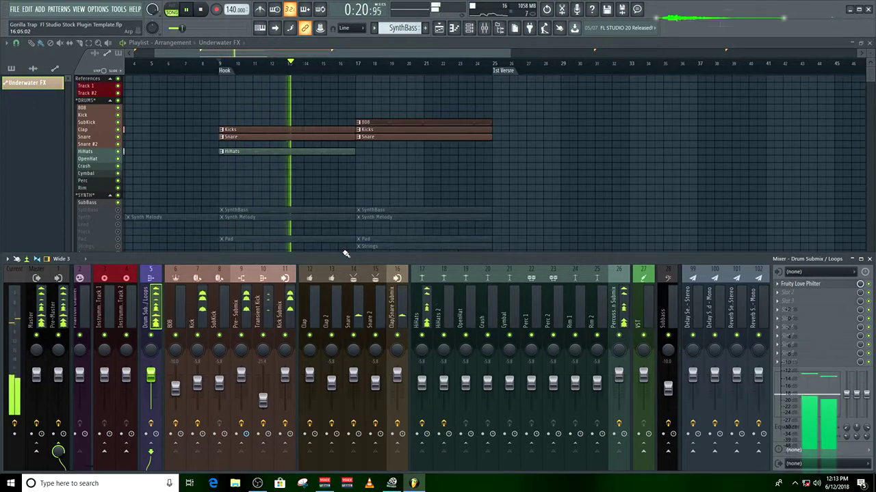
# Shrink the mixer to reveal more of the playlist and stop playback.
pyautogui.moveTo(344, 253); pyautogui.dragTo(336, 292)
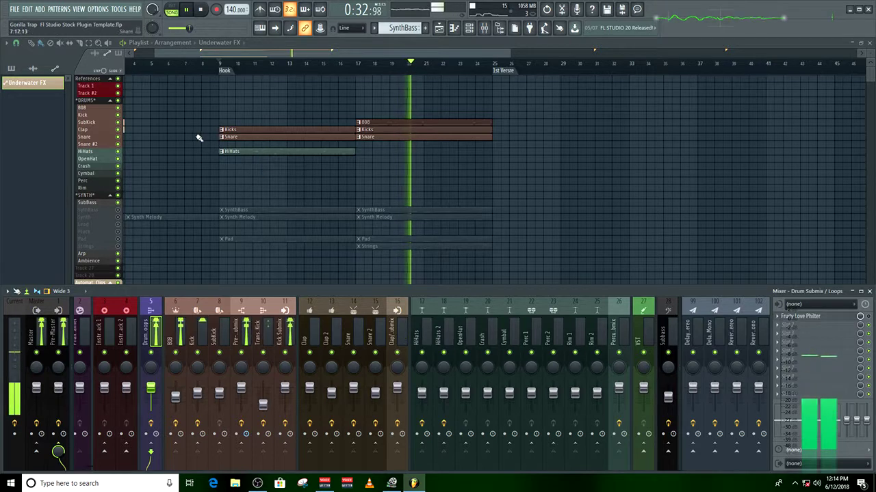
pyautogui.click(201, 10)
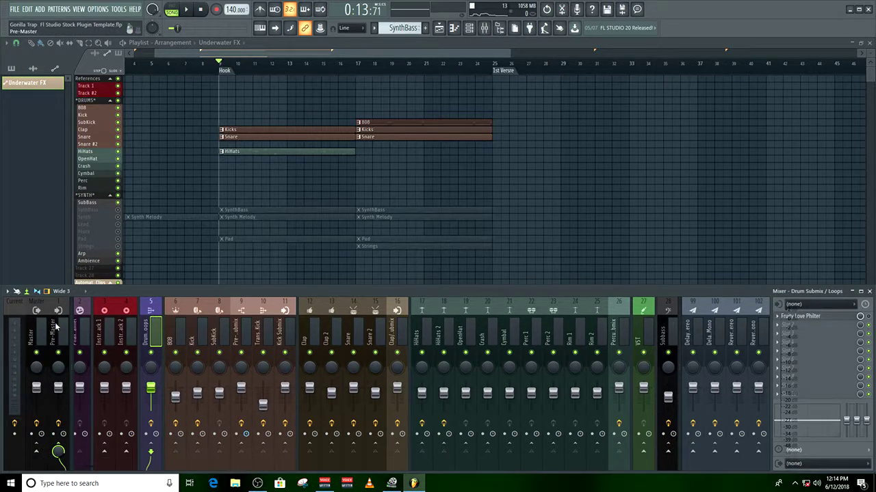
# Inspect the effects and routing of the 808, SubKick and Pre-Submix mixer tracks.
pyautogui.click(176, 335)
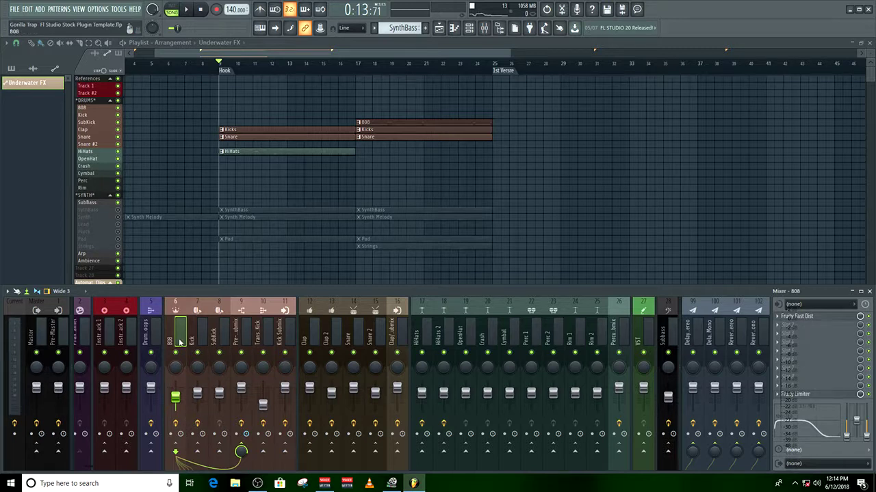
pyautogui.click(210, 338)
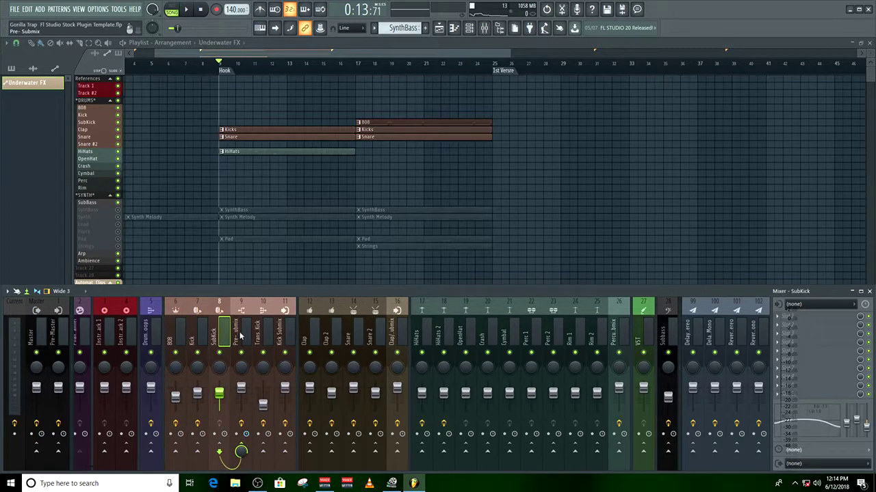
pyautogui.click(240, 335)
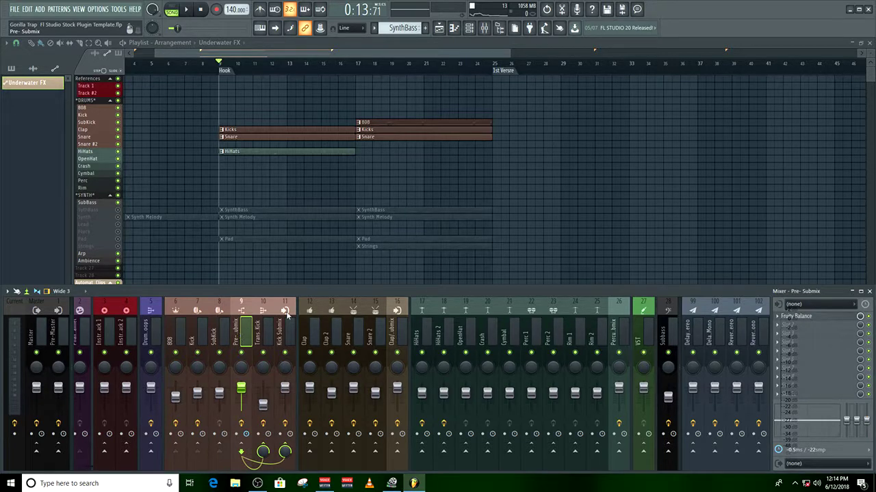
# Maximize the mixer and inspect the Pre-Submix track's delay in milliseconds and the Transient Kick effects.
pyautogui.click(861, 291)
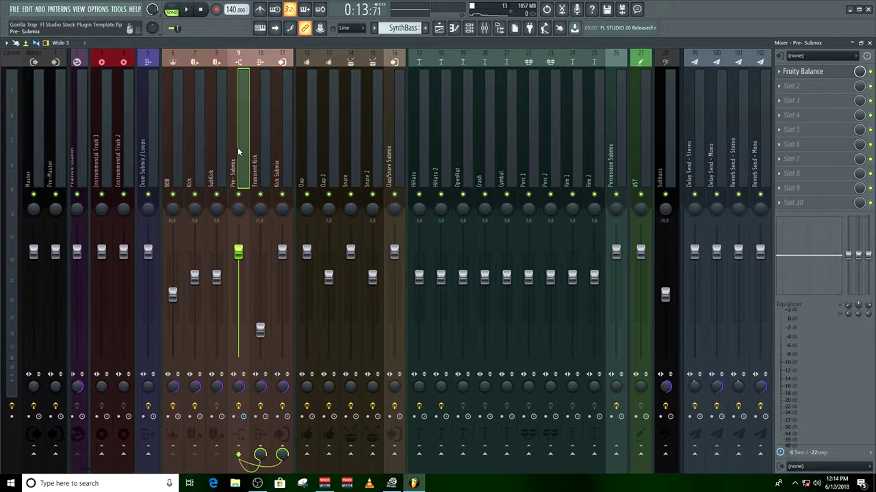
pyautogui.rightClick(248, 417)
pyautogui.click(269, 430)
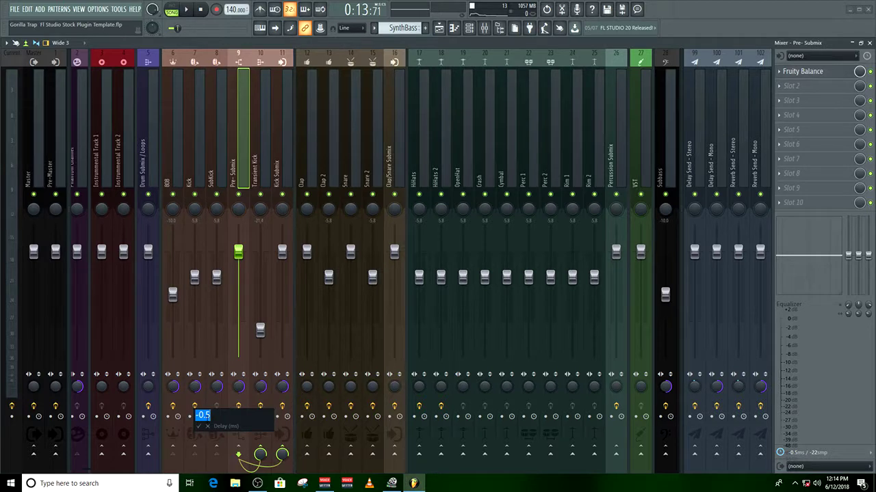
pyautogui.click(208, 427)
pyautogui.click(259, 172)
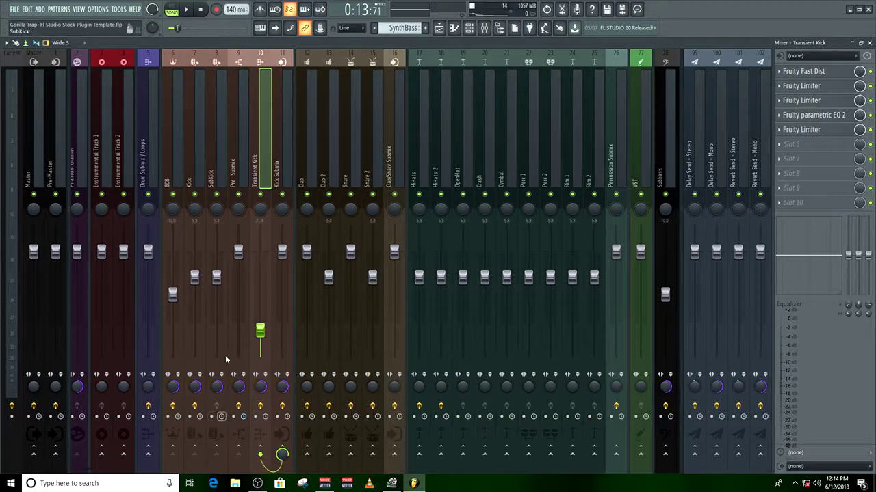
# Reroute the Kick Submix and Clap/Snare Submix from Drum Submix / Loops to the Pre-Master.
pyautogui.click(286, 179)
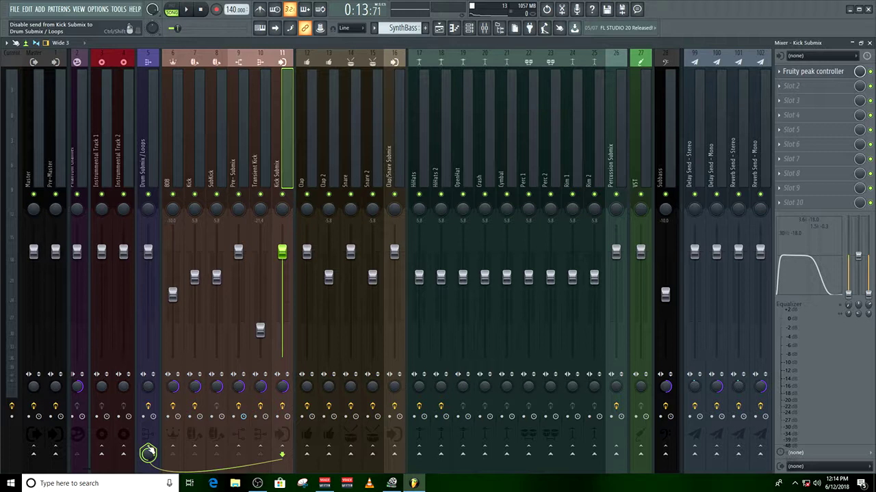
pyautogui.click(56, 454)
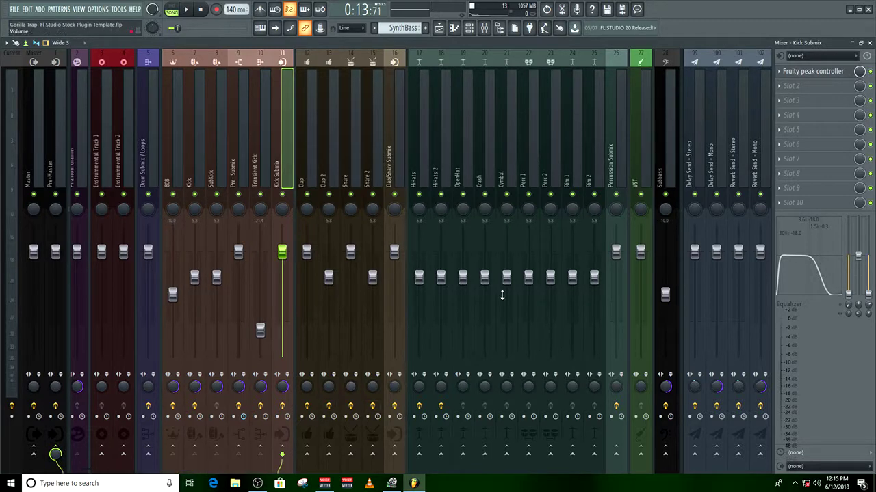
pyautogui.click(394, 162)
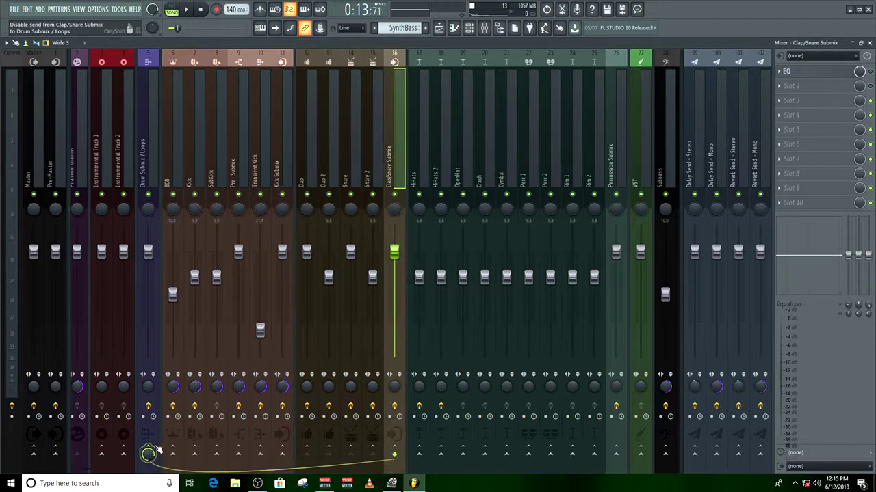
pyautogui.click(56, 455)
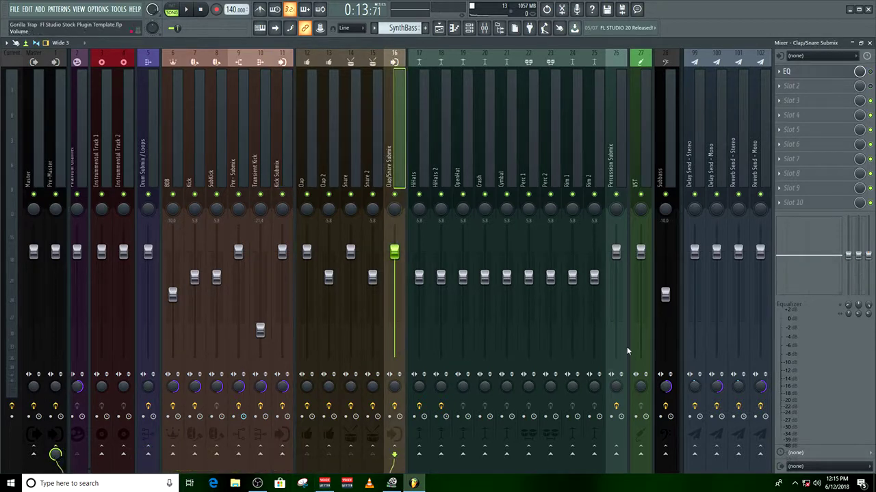
# Route the Percussion Submix to the Pre-Master instead of Drum Submix / Loops.
pyautogui.click(611, 157)
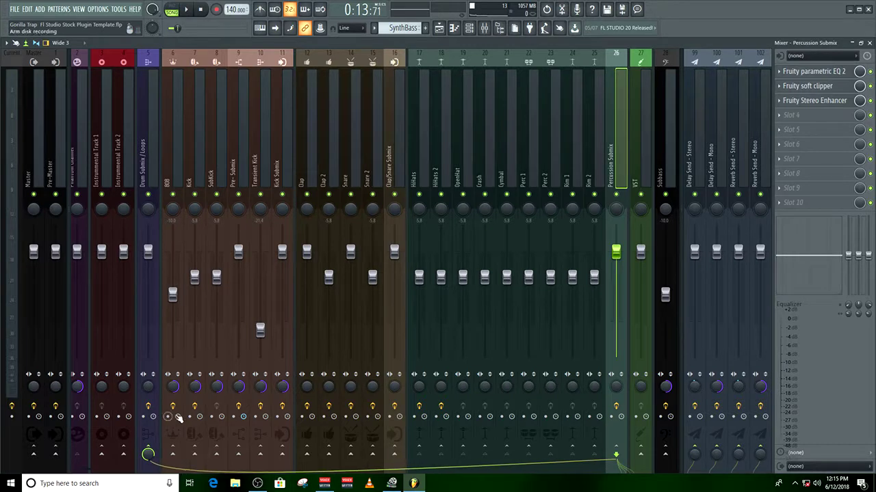
pyautogui.click(55, 454)
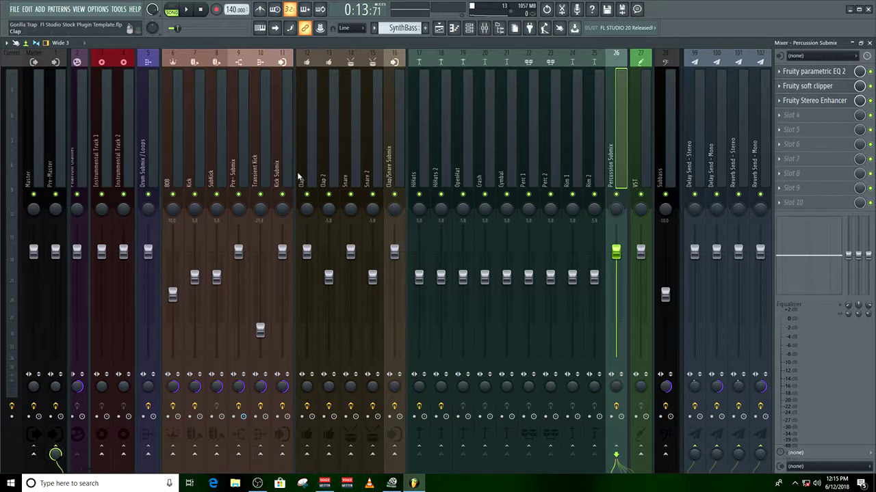
pyautogui.click(55, 455)
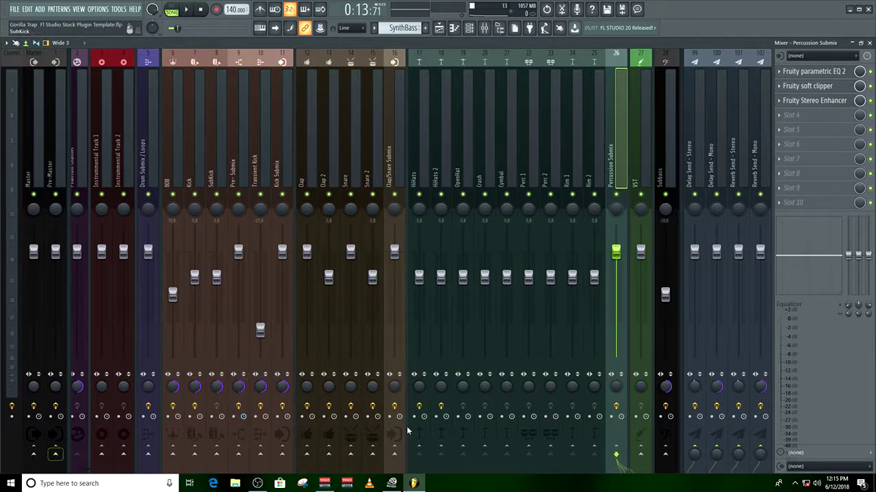
pyautogui.click(148, 455)
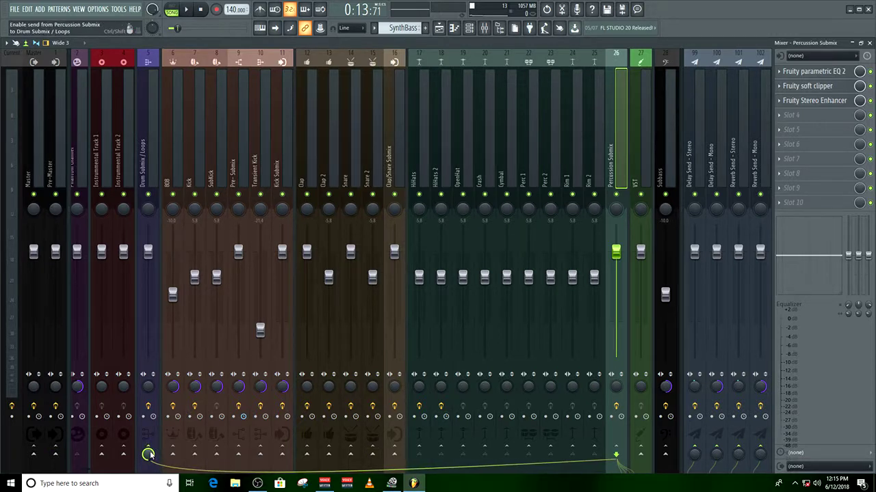
pyautogui.click(148, 454)
pyautogui.click(55, 454)
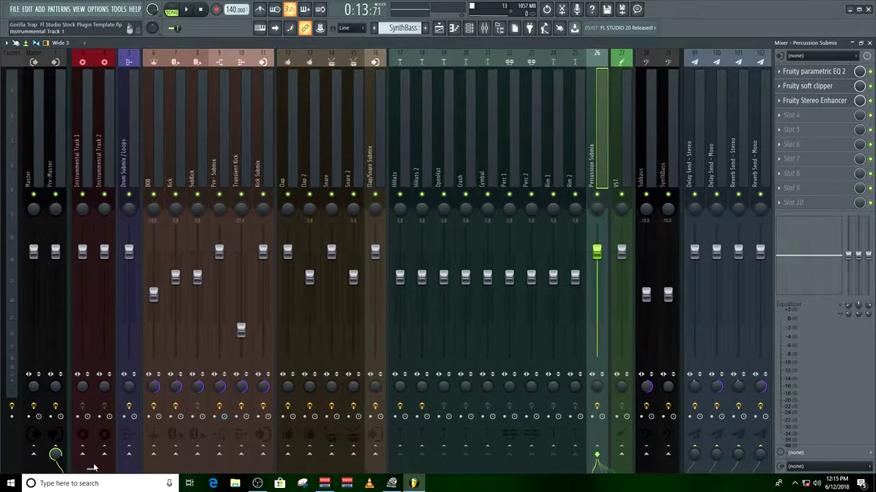
# Isolate the Kick and its submix tracks during playback and set the Transient Kick level to -19.2 dB.
pyautogui.click(236, 154)
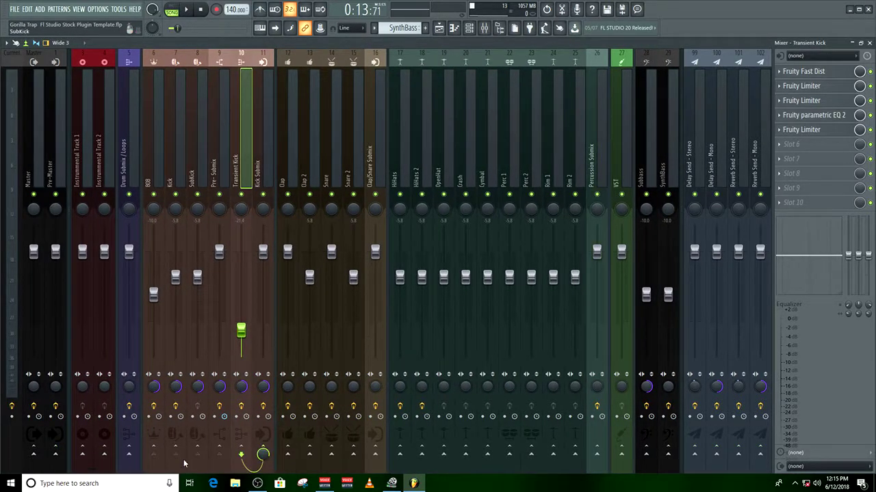
pyautogui.moveTo(244, 329); pyautogui.dragTo(241, 357)
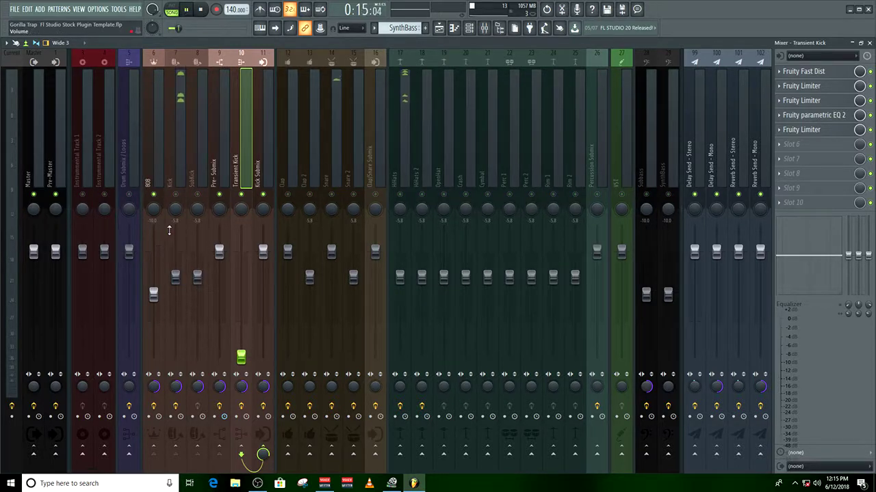
pyautogui.click(176, 196)
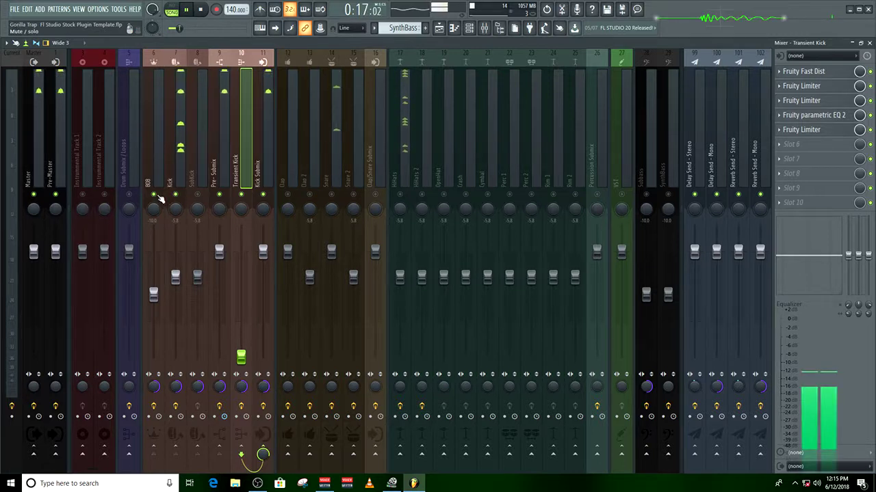
pyautogui.click(153, 196)
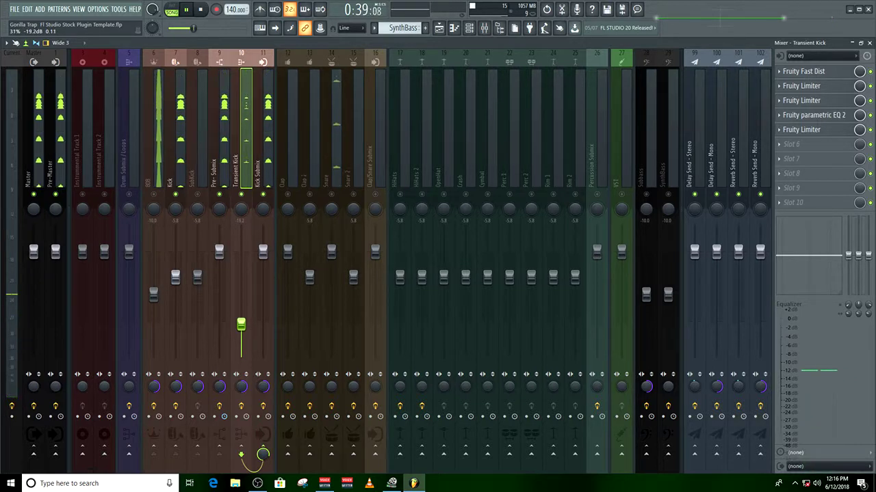
pyautogui.press('space')
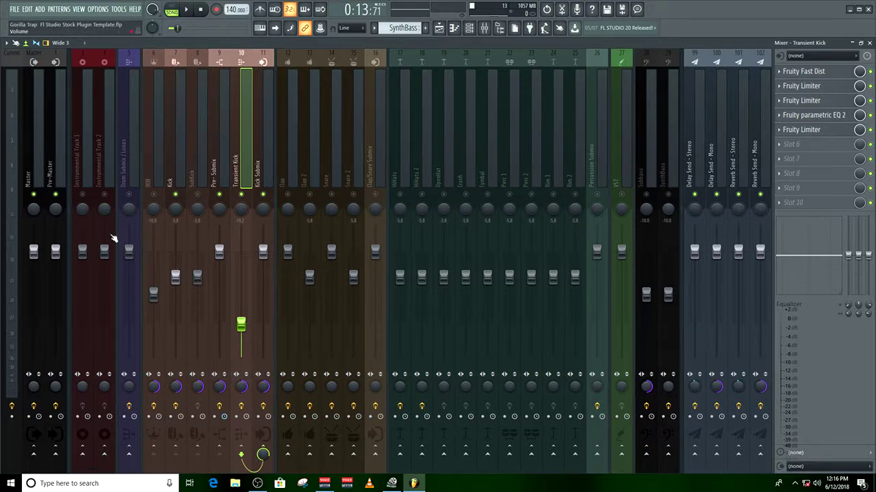
# Select the Clap track and end the solo so that all mixer tracks are unmuted.
pyautogui.click(286, 182)
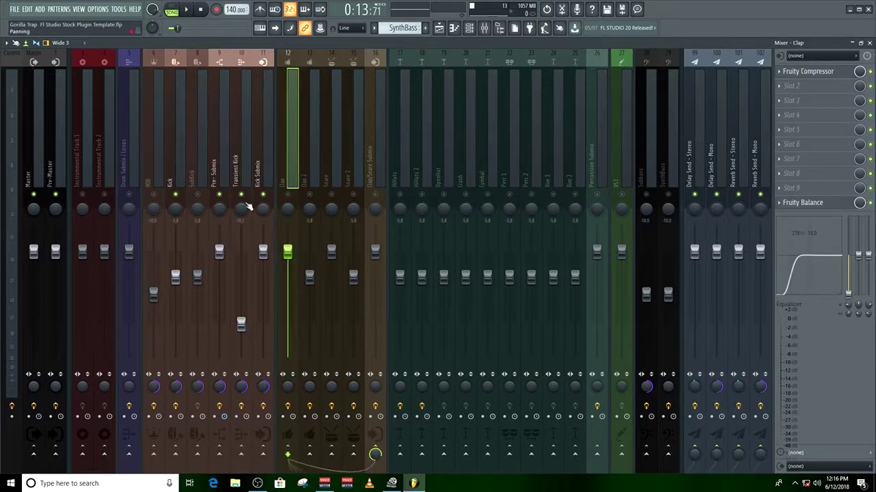
pyautogui.keyDown('ctrl'); pyautogui.click(288, 195); pyautogui.keyUp('ctrl')
pyautogui.keyDown('ctrl'); pyautogui.click(290, 195); pyautogui.keyUp('ctrl')
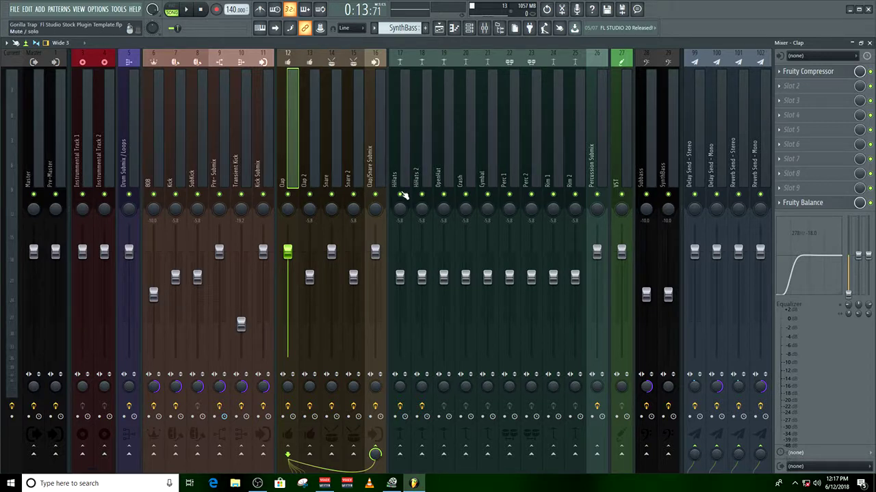
# Inspect the effects and routing of the Percussion Submix and VST mixer tracks.
pyautogui.click(592, 173)
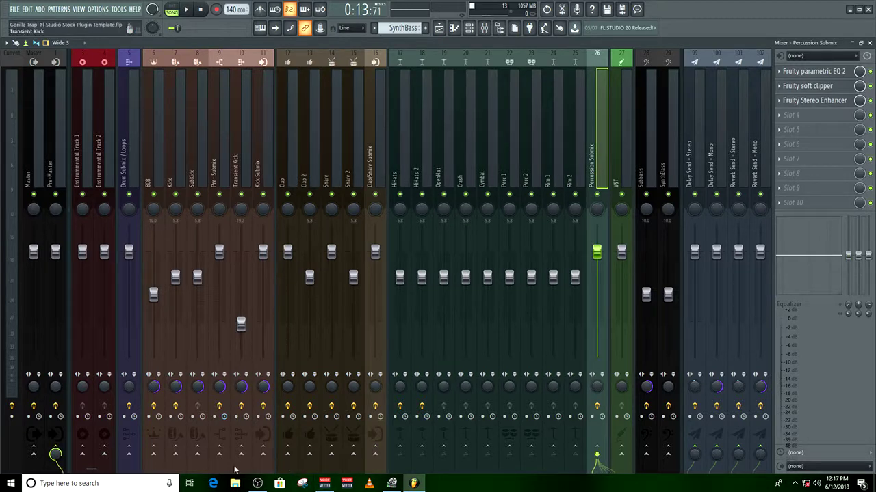
pyautogui.moveTo(89, 472); pyautogui.dragTo(161, 474)
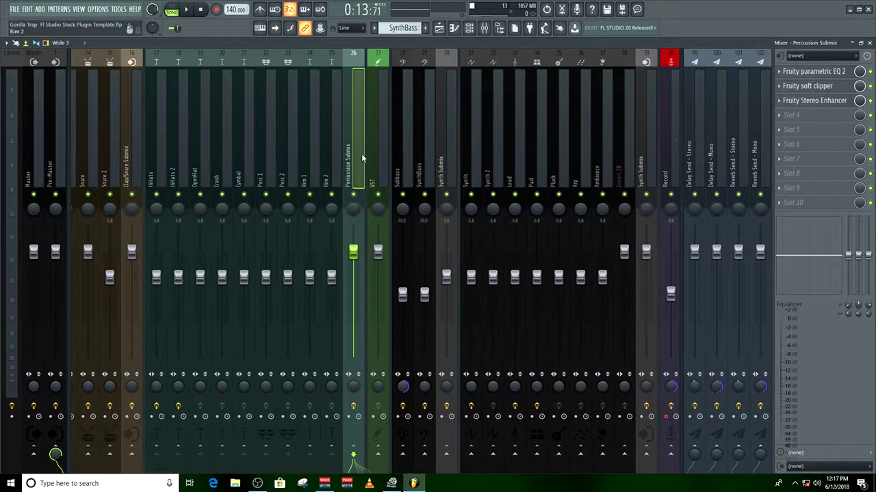
pyautogui.click(371, 150)
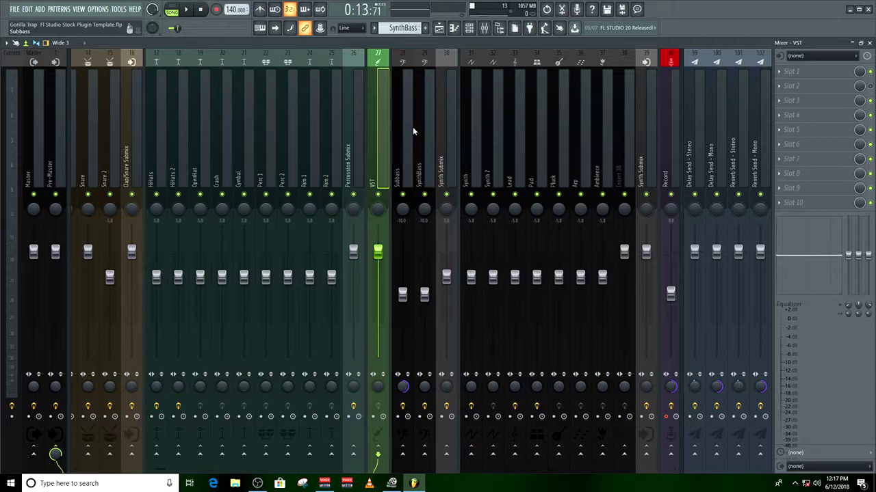
# Show all channels in the channel rack and open the Omnisphere plugin.
pyautogui.click(469, 29)
pyautogui.click(470, 30)
pyautogui.click(469, 29)
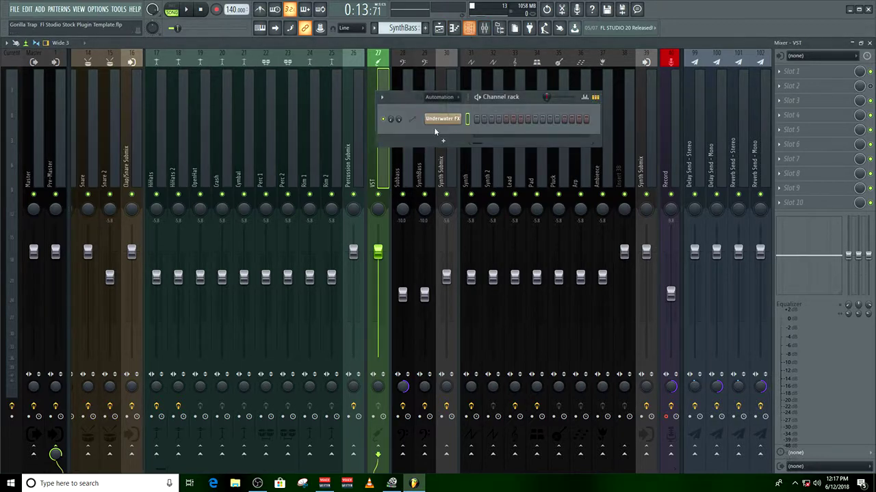
pyautogui.click(442, 96)
pyautogui.click(437, 106)
pyautogui.scroll(-5, 476, 300)
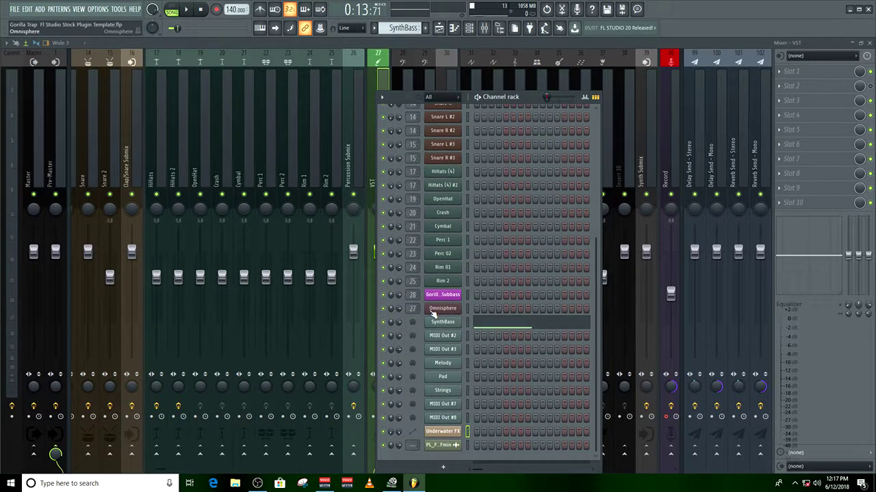
pyautogui.click(442, 309)
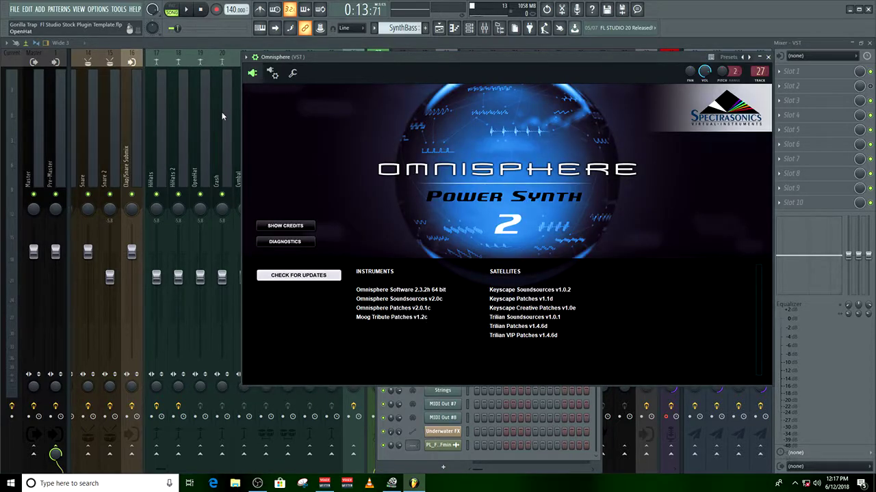
# Examine Omnisphere's output connections in its processing settings and close the plugin.
pyautogui.click(272, 73)
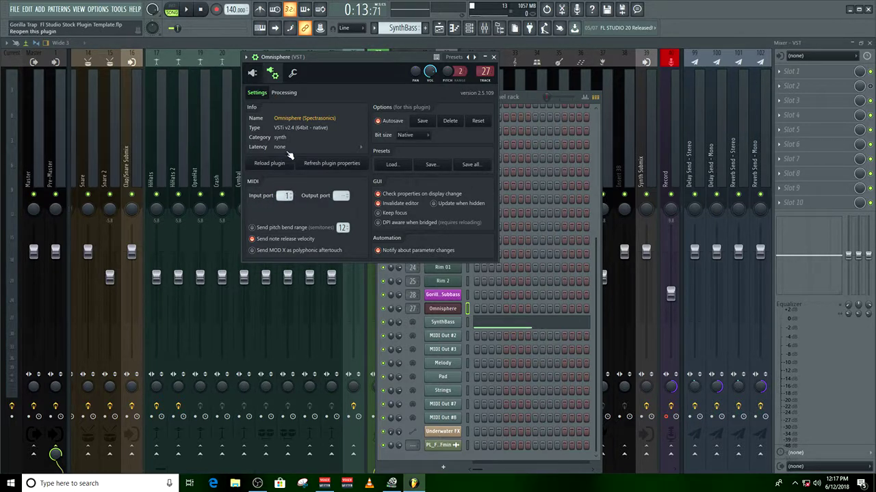
pyautogui.click(281, 93)
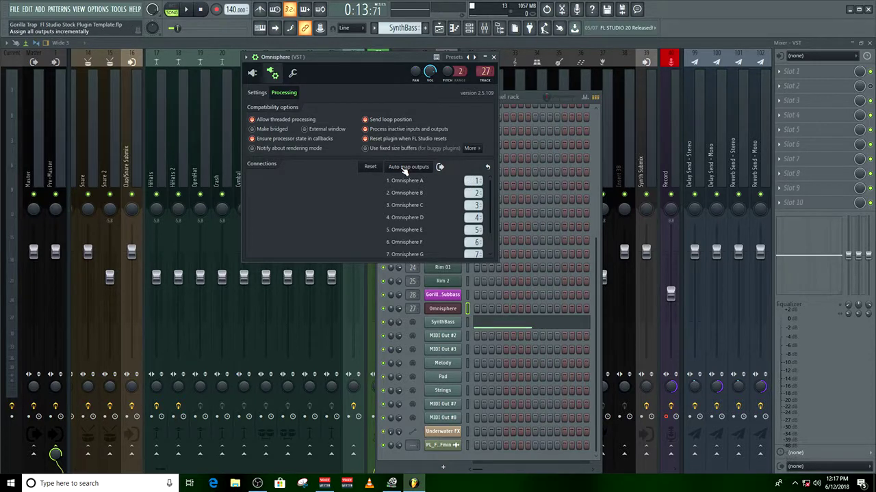
pyautogui.moveTo(491, 195); pyautogui.dragTo(493, 251)
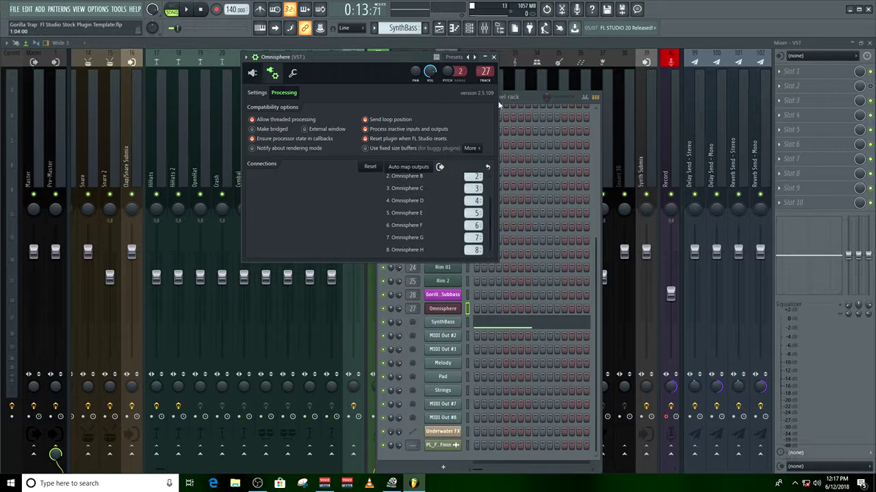
pyautogui.click(493, 57)
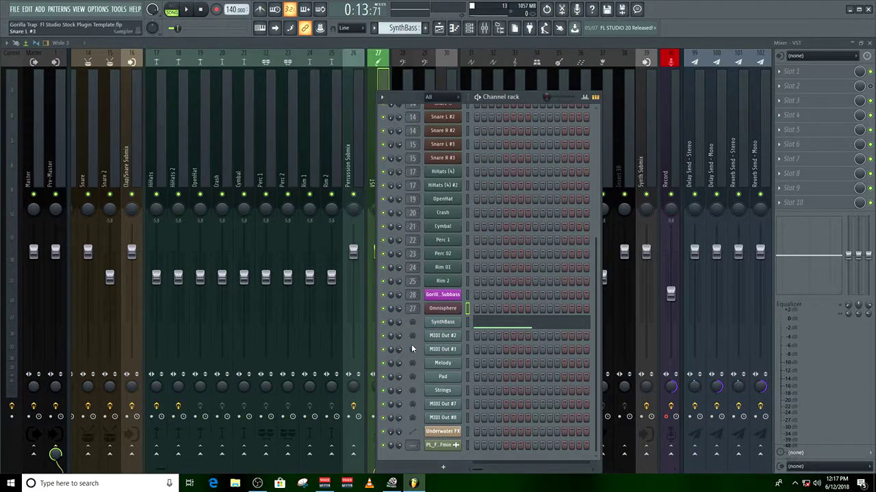
# Check the MIDI channel numbers of the SynthBass, MIDI Out #2, MIDI Out #3, Melody and MIDI Out #8 channels.
pyautogui.click(445, 322)
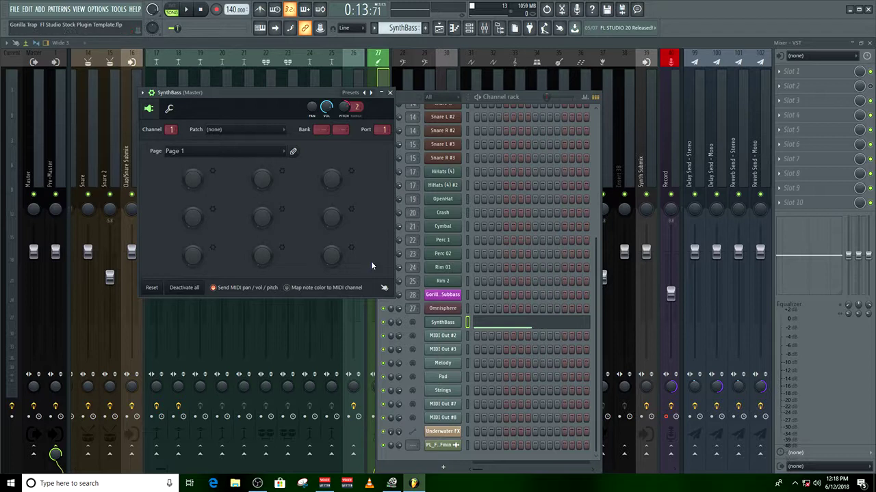
pyautogui.click(441, 336)
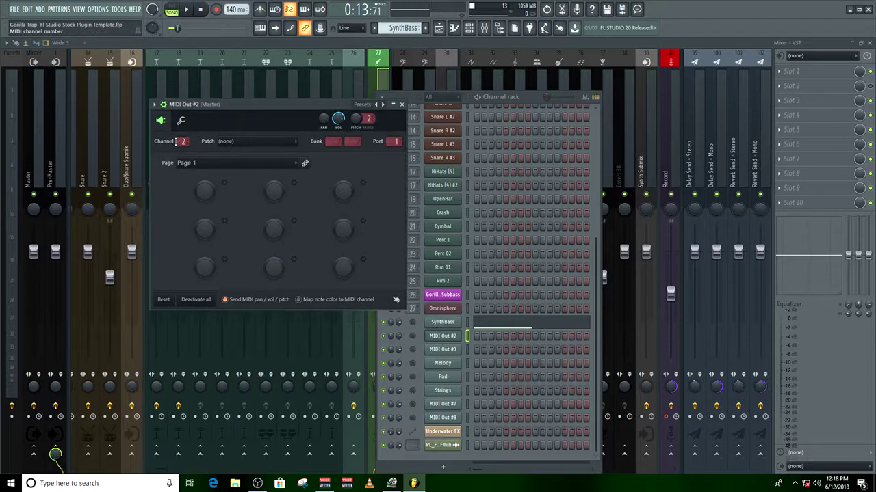
pyautogui.moveTo(181, 143); pyautogui.dragTo(183, 142)
pyautogui.click(442, 349)
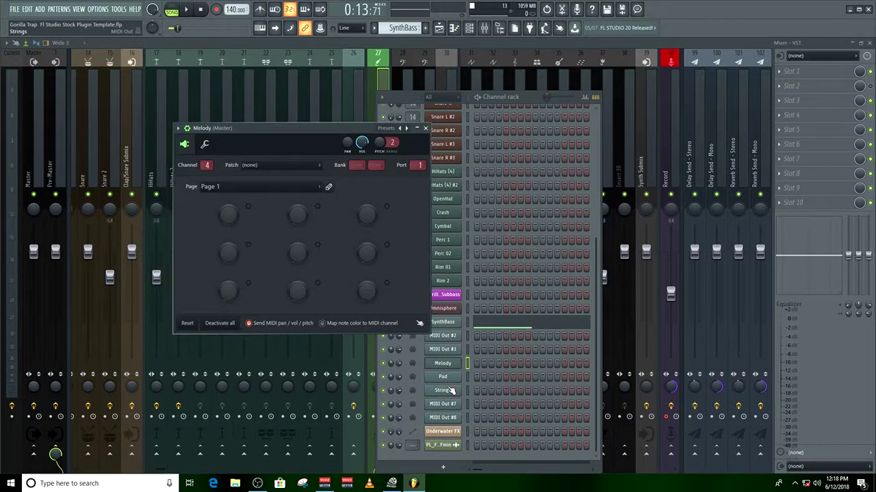
pyautogui.click(442, 418)
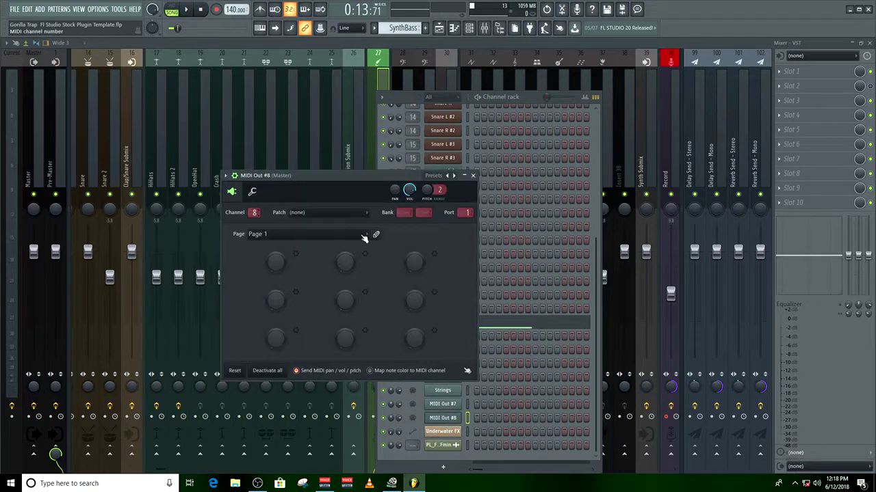
pyautogui.click(473, 176)
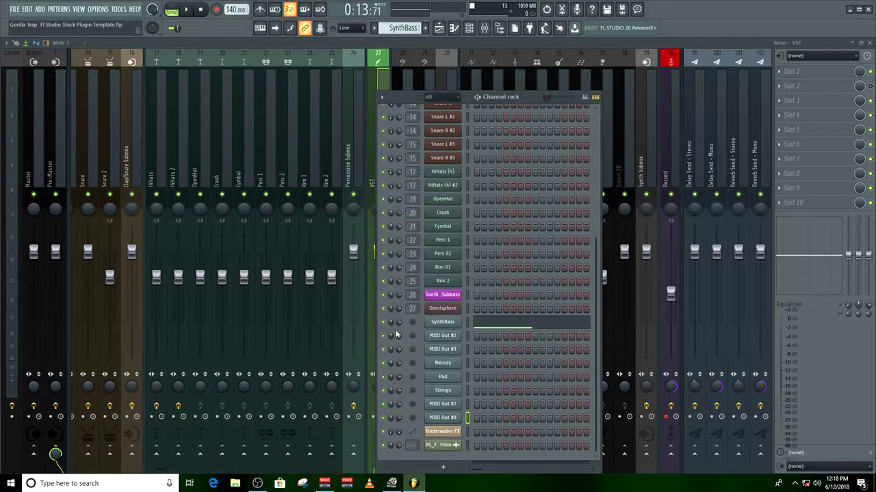
# Open Omnisphere, review the patches in its individual parts and in the Multi mixer, and close the plugin.
pyautogui.click(442, 308)
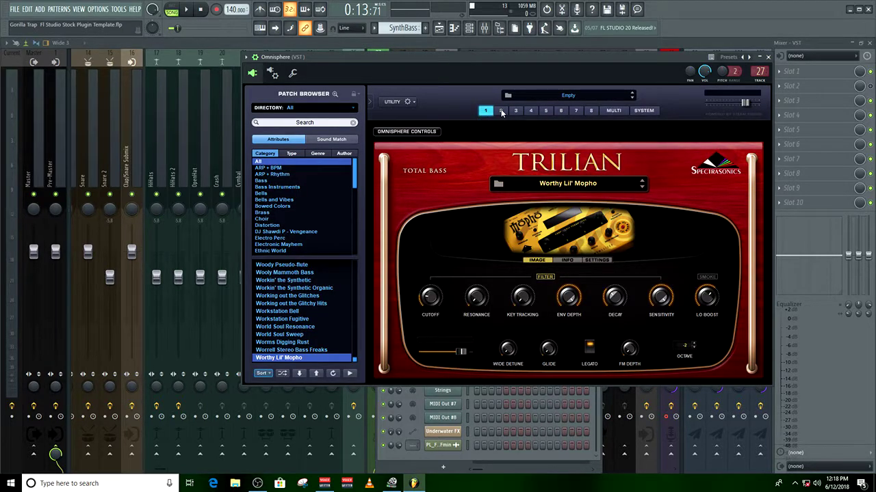
pyautogui.click(500, 111)
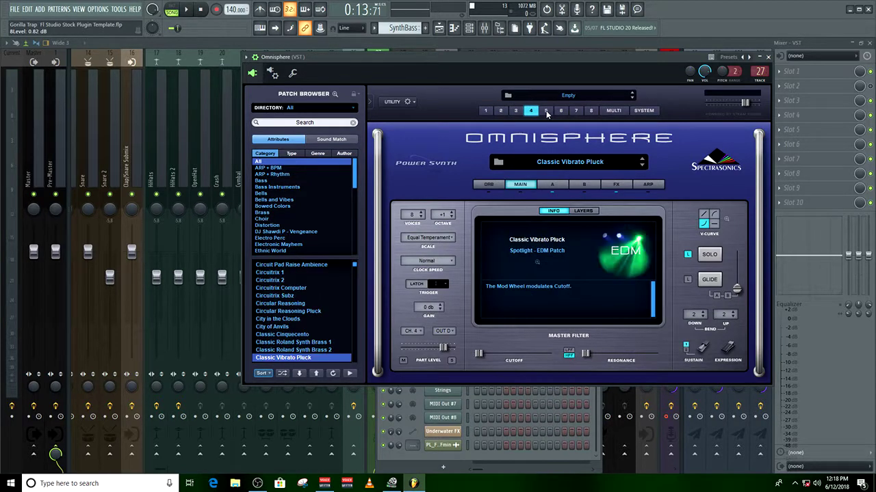
pyautogui.click(545, 111)
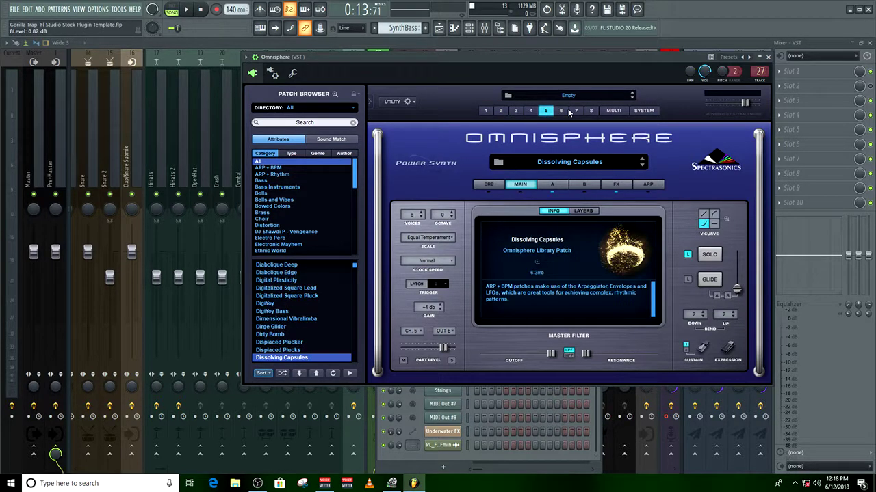
pyautogui.click(613, 110)
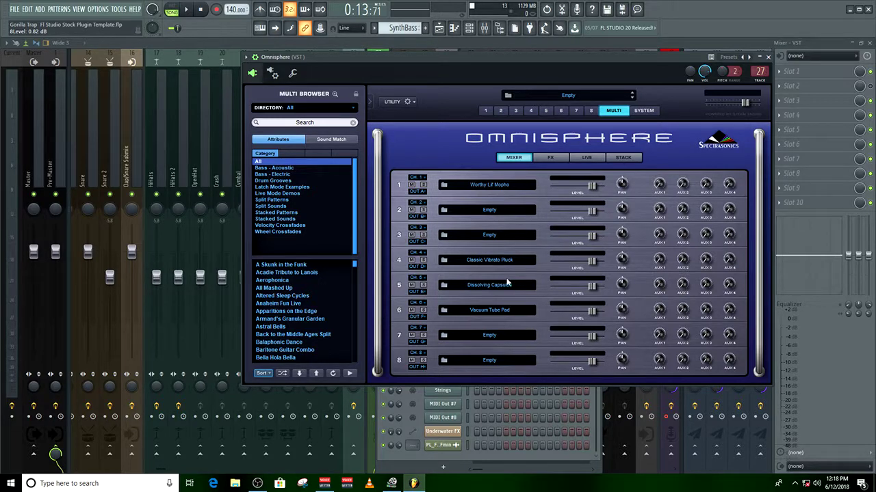
pyautogui.click(768, 57)
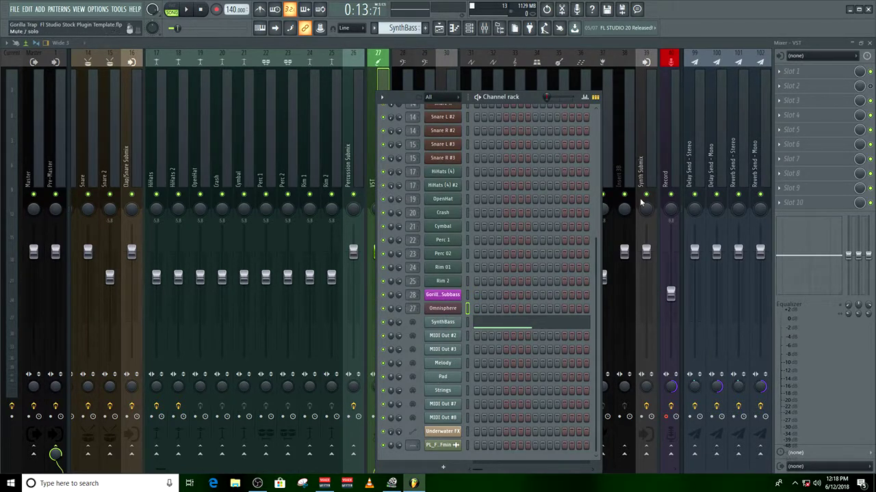
# Close the mixer, hide the channel rack and enlarge the playlist tracks around the synth section.
pyautogui.click(869, 43)
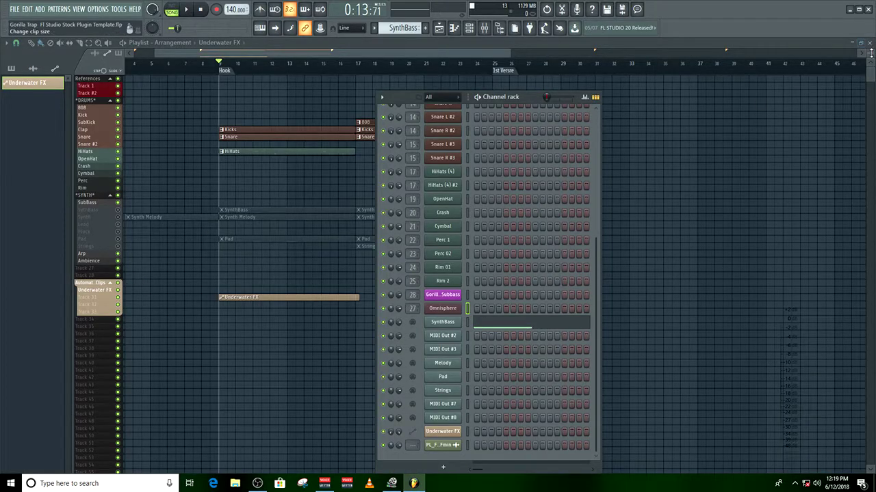
pyautogui.scroll(3, 867, 54)
pyautogui.scroll(-3, 869, 52)
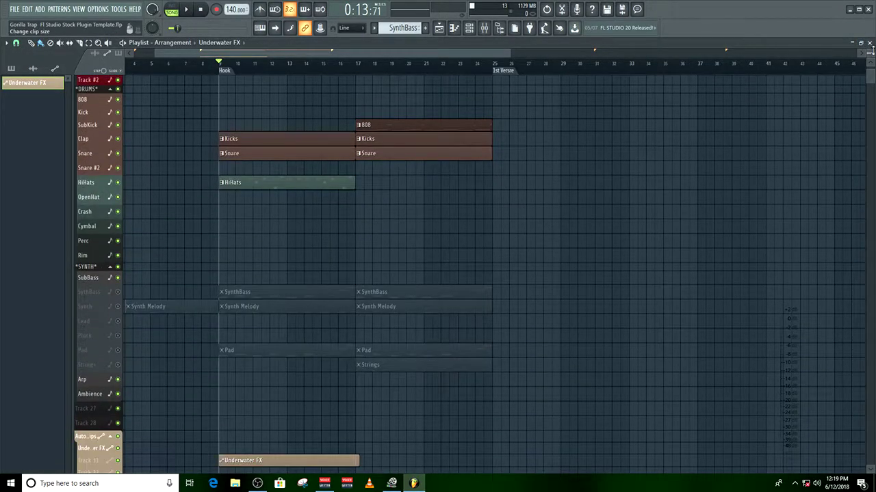
pyautogui.scroll(3, 868, 52)
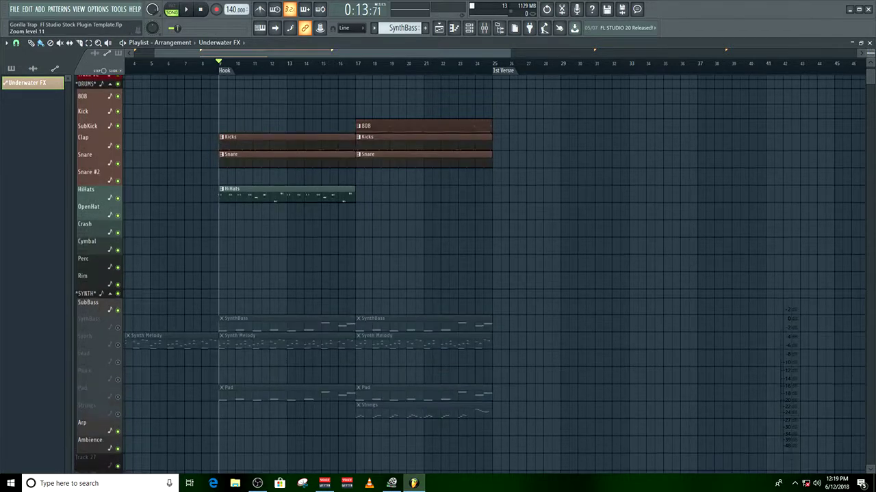
pyautogui.scroll(-3, 466, 219)
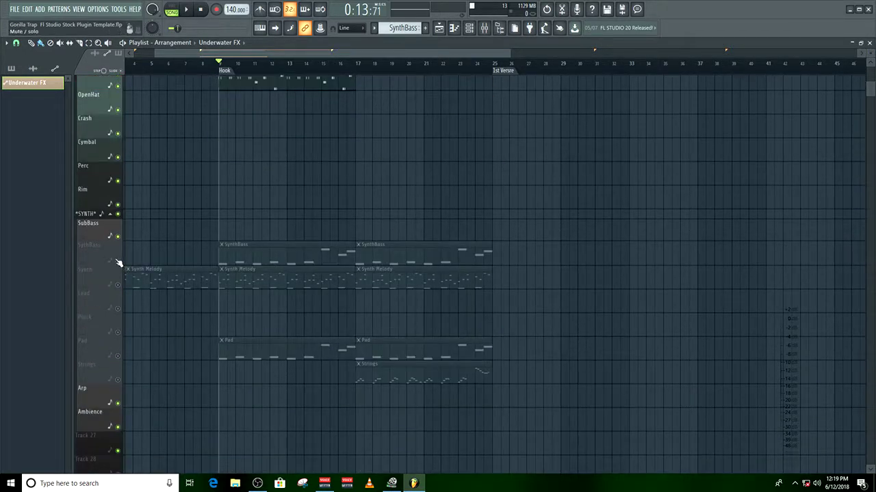
# Solo the Synth track in the playlist and also enable the SythBass, Pad and Strings tracks.
pyautogui.click(118, 261)
pyautogui.click(118, 284)
pyautogui.rightClick(118, 285)
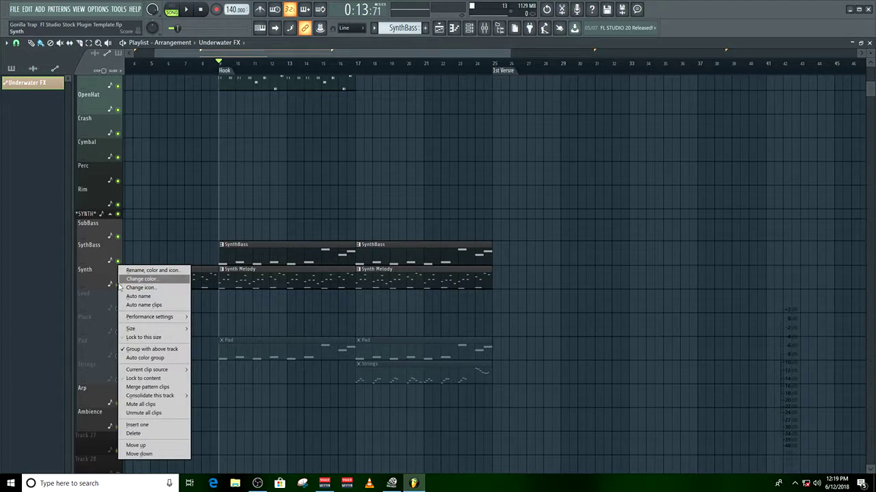
pyautogui.press('Escape')
pyautogui.rightClick(118, 284)
pyautogui.rightClick(117, 285)
pyautogui.rightClick(117, 284)
pyautogui.click(117, 261)
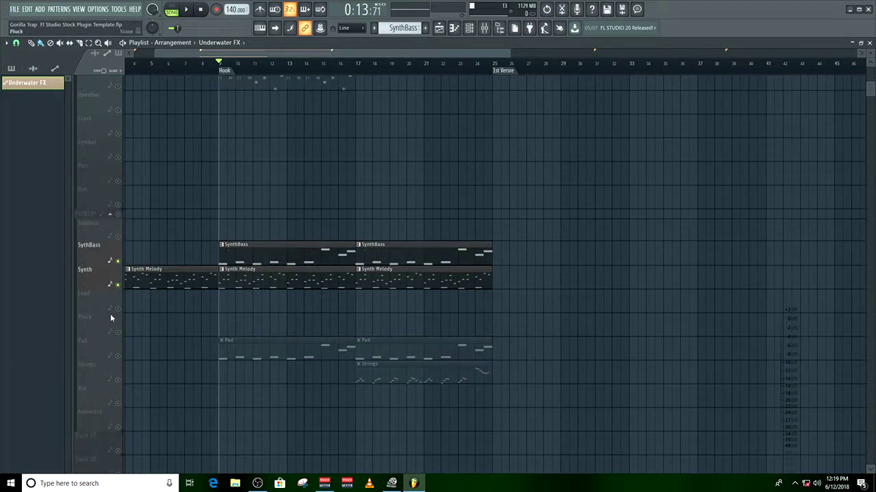
pyautogui.click(117, 356)
pyautogui.click(118, 380)
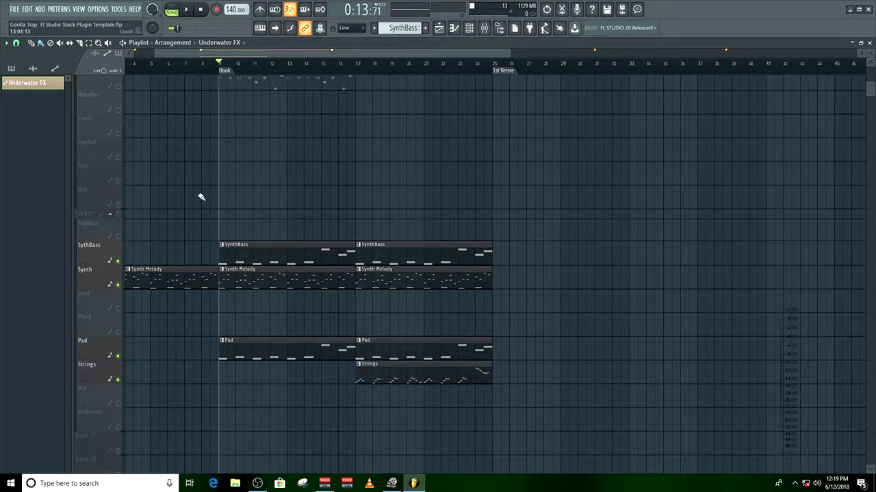
# Open Omnisphere, play the song and examine parts 1, 4, 5 and 6 of the plugin during playback.
pyautogui.click(484, 27)
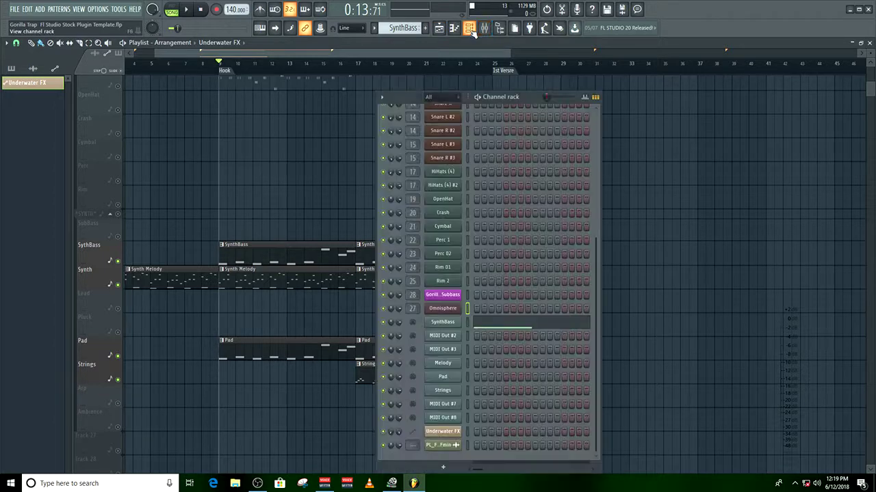
pyautogui.click(449, 309)
pyautogui.press('space')
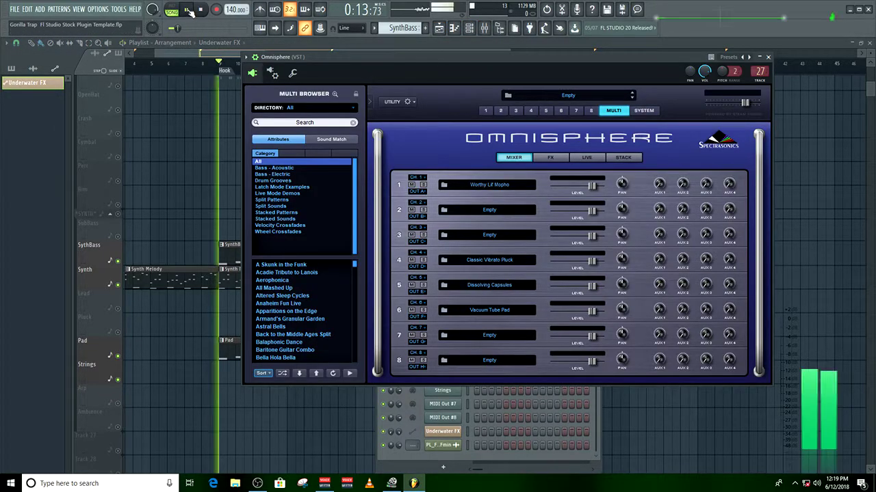
pyautogui.click(485, 111)
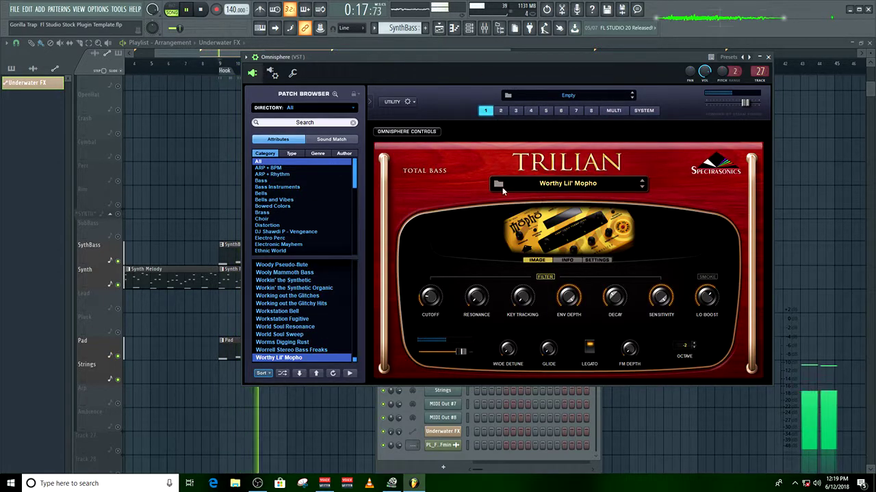
pyautogui.click(531, 110)
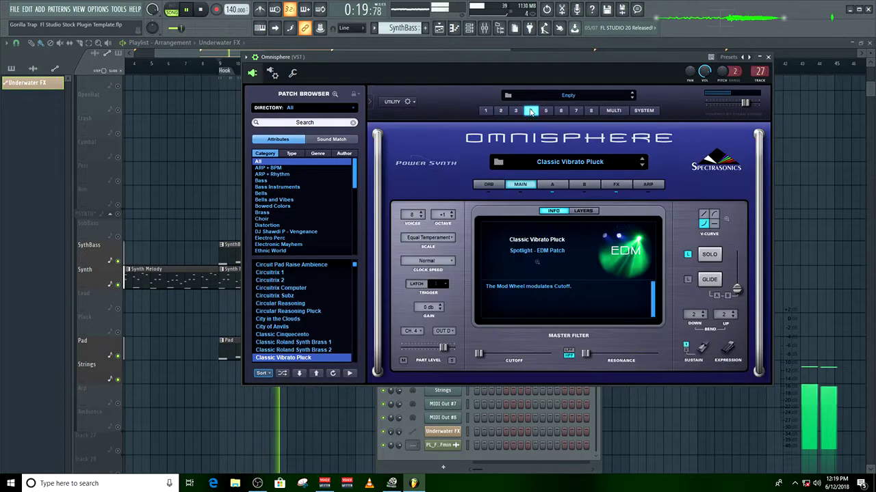
pyautogui.click(546, 111)
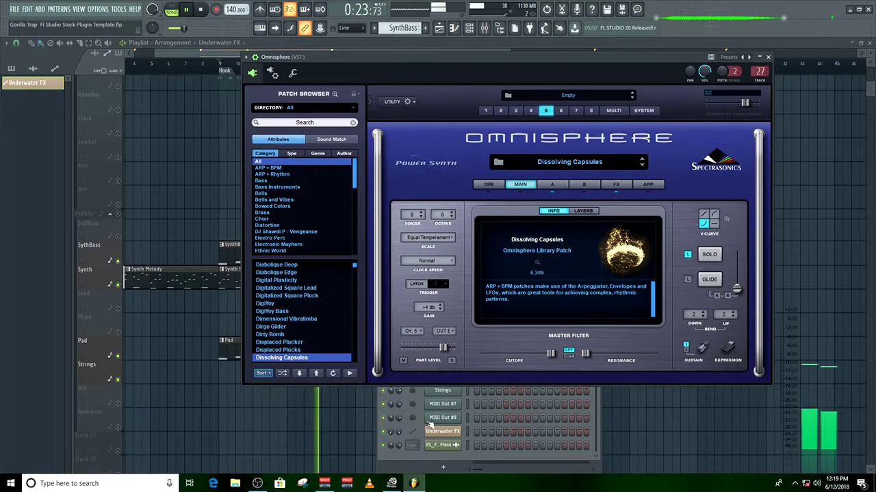
pyautogui.moveTo(498, 56); pyautogui.dragTo(611, 138)
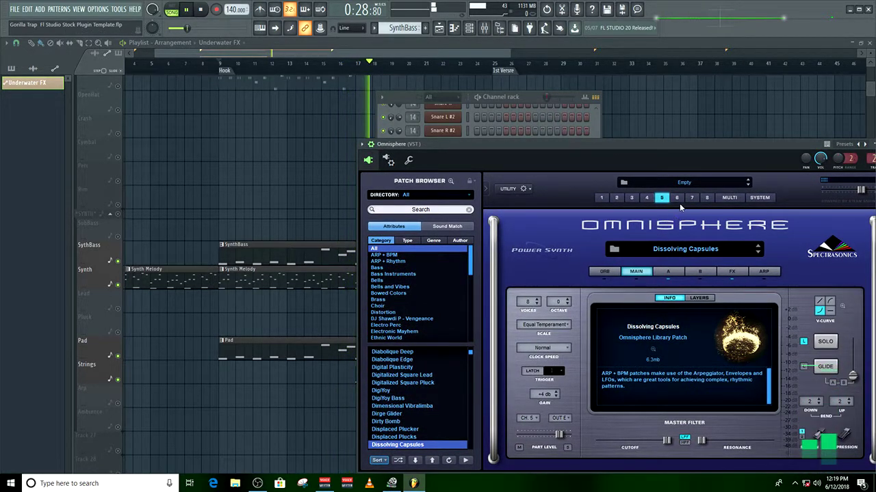
pyautogui.click(677, 200)
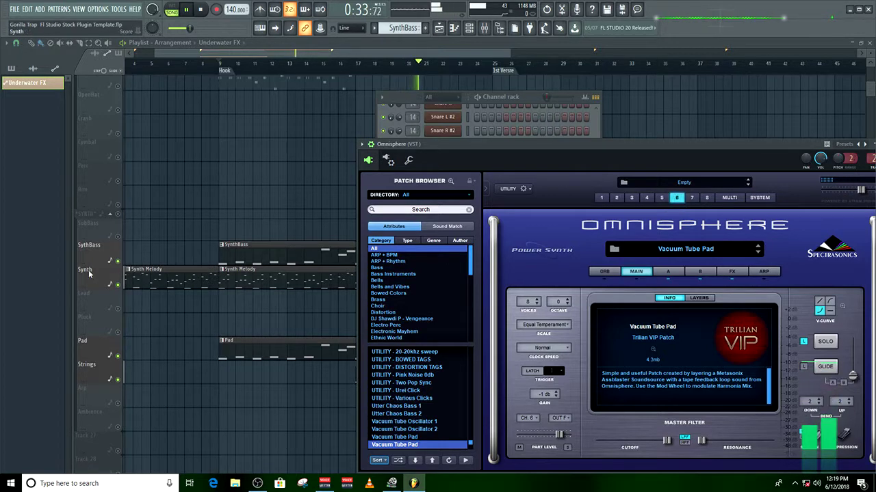
# Hide Omnisphere, show the channel rack over the playlist and pause playback.
pyautogui.click(400, 121)
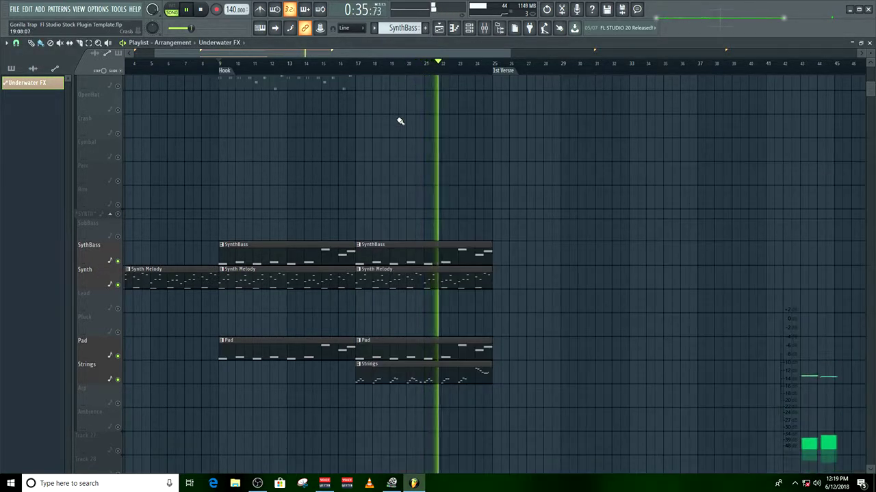
pyautogui.press('F6')
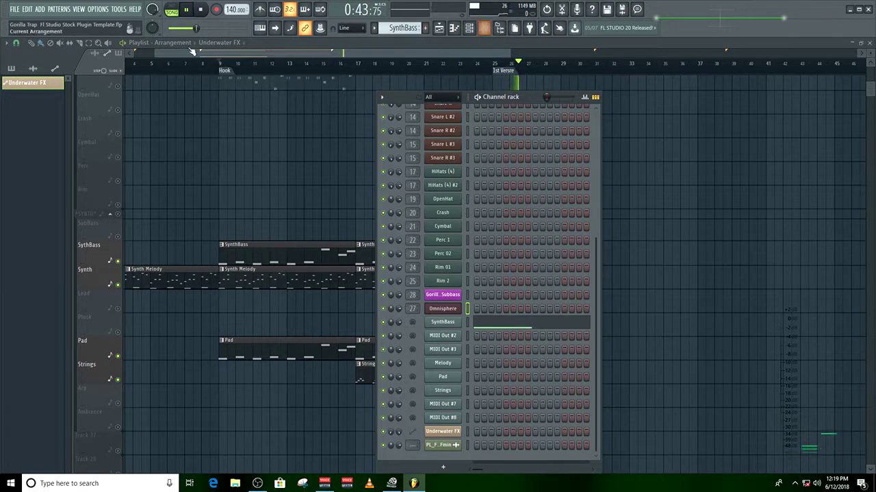
pyautogui.press('space')
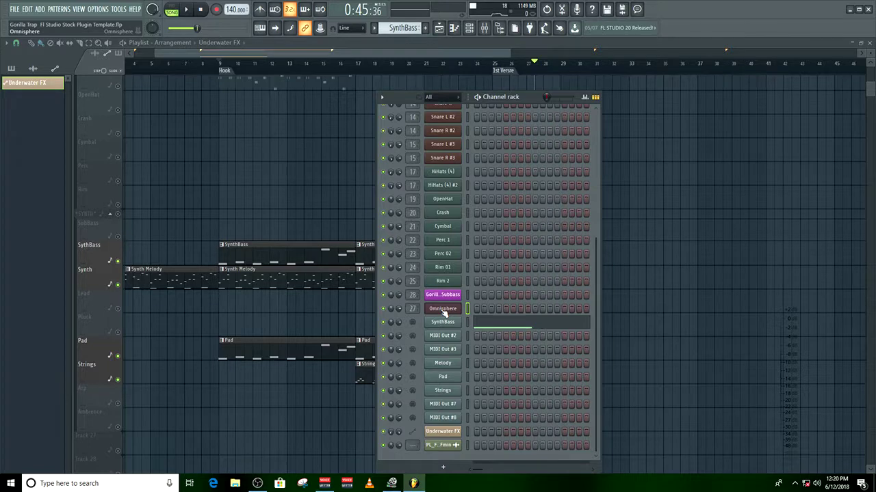
# Open the mixer at the vocal section and inspect the effects and routing of the Record and Vocals tracks.
pyautogui.click(484, 27)
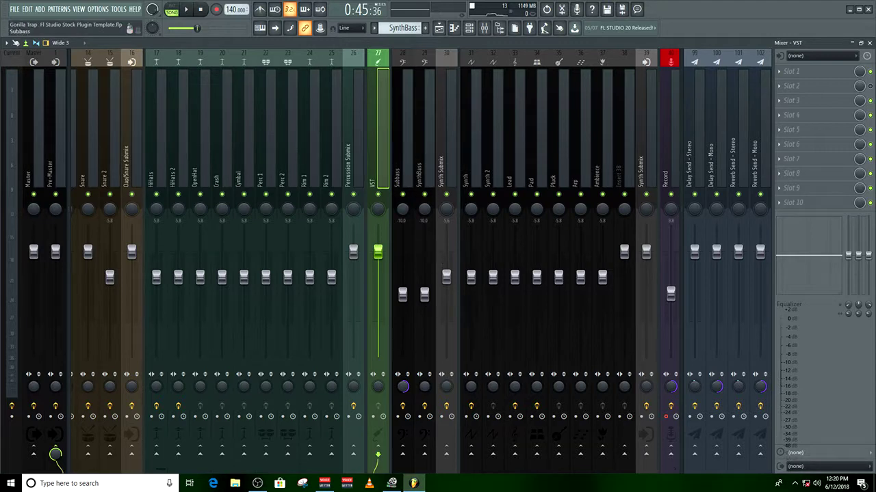
pyautogui.moveTo(157, 470); pyautogui.dragTo(272, 465)
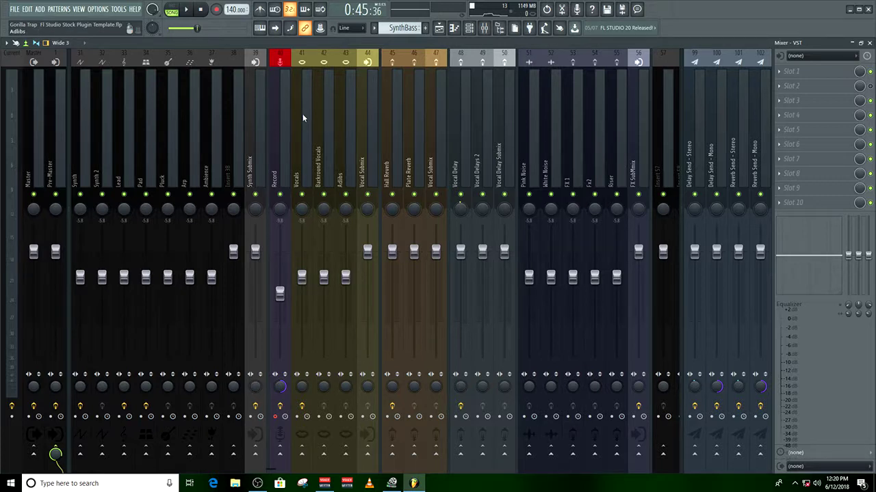
pyautogui.click(305, 154)
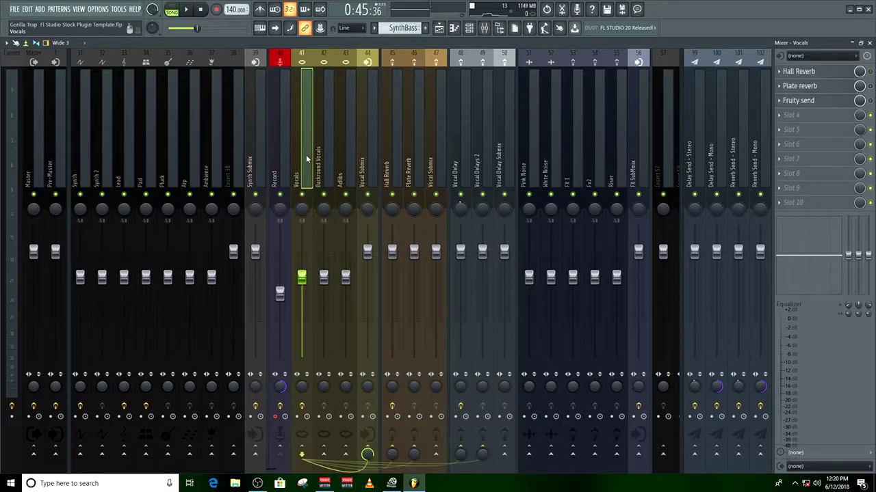
pyautogui.click(268, 171)
pyautogui.click(301, 161)
pyautogui.click(278, 170)
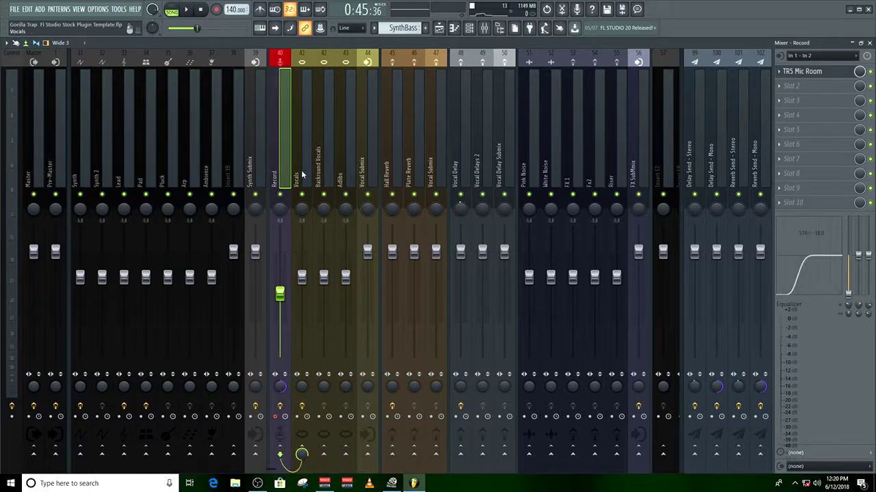
pyautogui.click(302, 175)
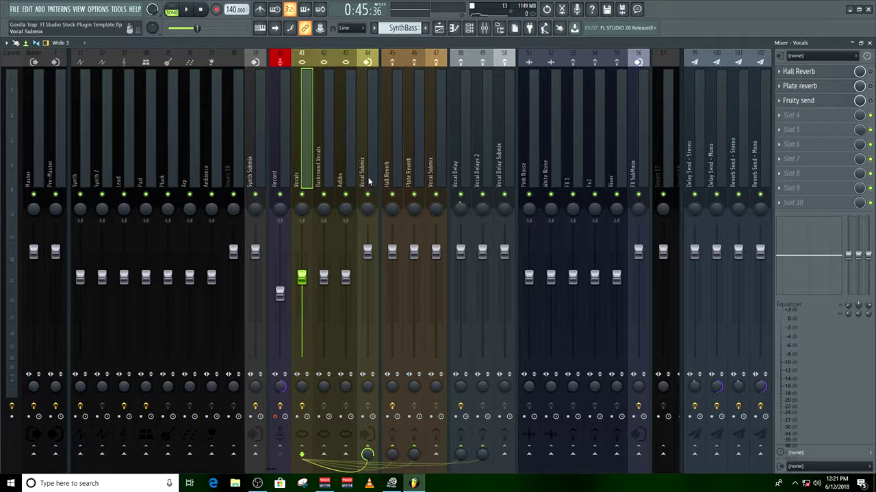
# Inspect the Hall Reverb and Plate Reverb tracks, the two vocal delay tracks and their submixes.
pyautogui.click(394, 179)
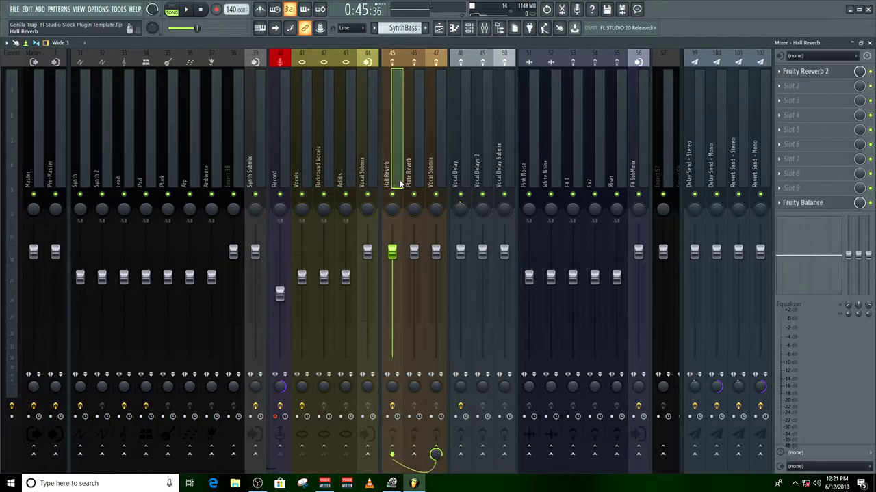
pyautogui.click(413, 179)
pyautogui.click(435, 179)
pyautogui.click(459, 181)
pyautogui.click(482, 181)
pyautogui.click(504, 182)
# Compare the effects and send routing of the Vocals, background vocals and Adlibs tracks.
pyautogui.click(305, 191)
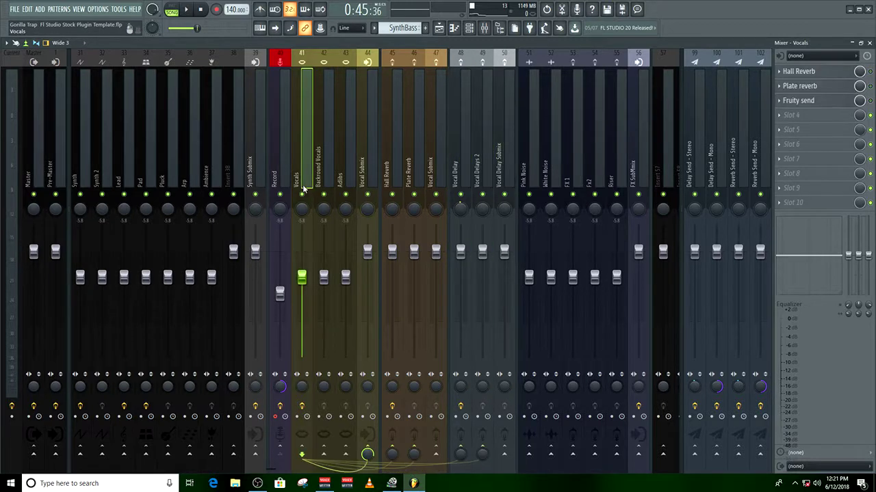
pyautogui.click(331, 186)
pyautogui.click(349, 197)
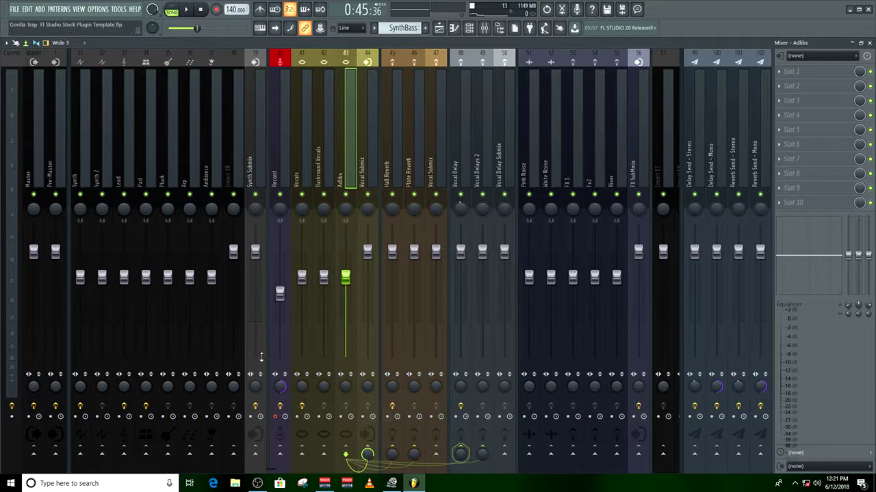
# Sidechain the Vocals track to the Delay Send - Stereo track.
pyautogui.click(305, 181)
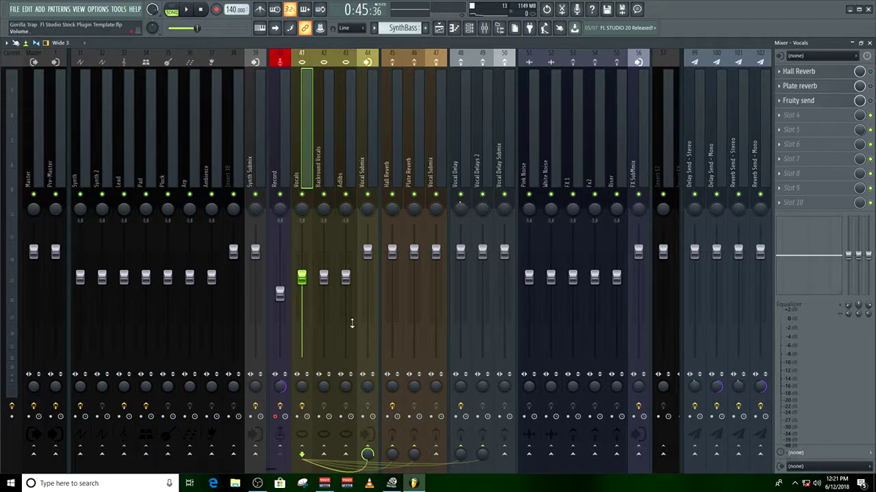
pyautogui.rightClick(695, 453)
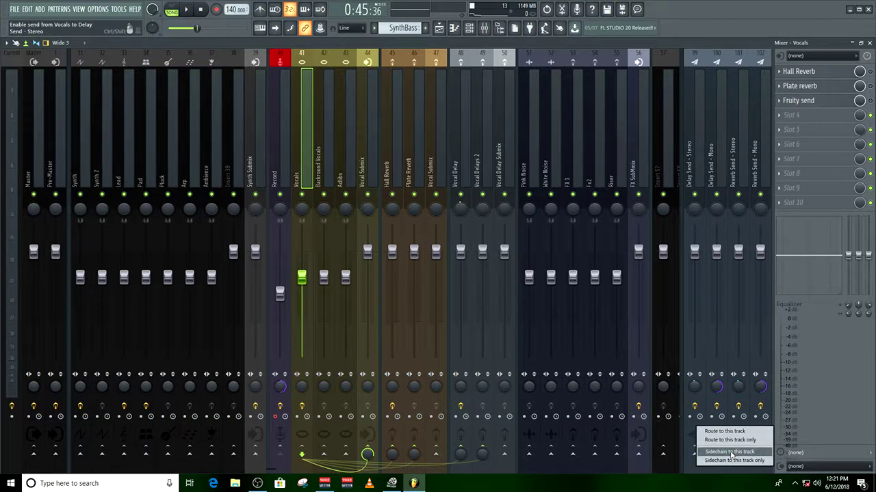
pyautogui.click(730, 452)
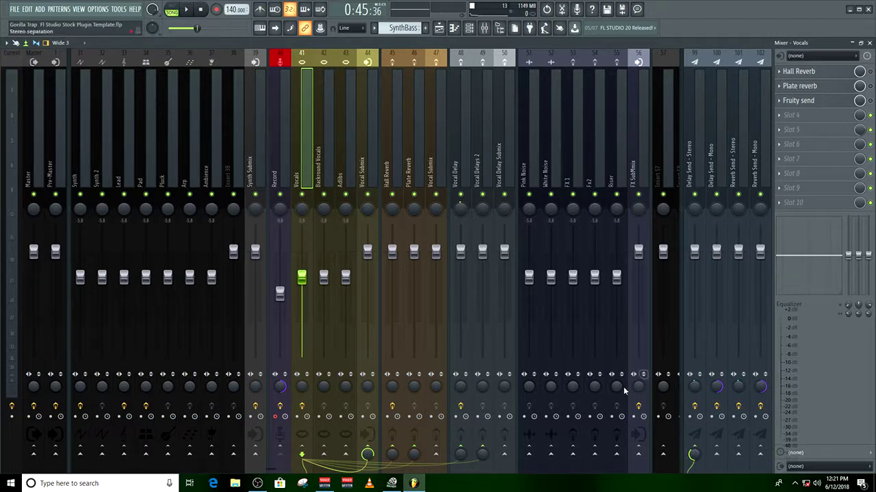
# Lower the Vocals fader, and restore it by pasting the volume value copied from the neighbouring background vocals fader.
pyautogui.moveTo(305, 280); pyautogui.dragTo(302, 321)
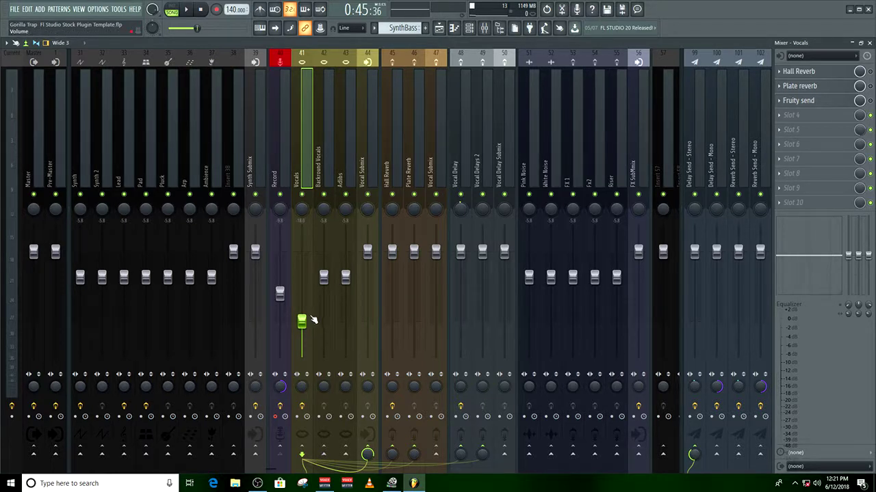
pyautogui.rightClick(326, 277)
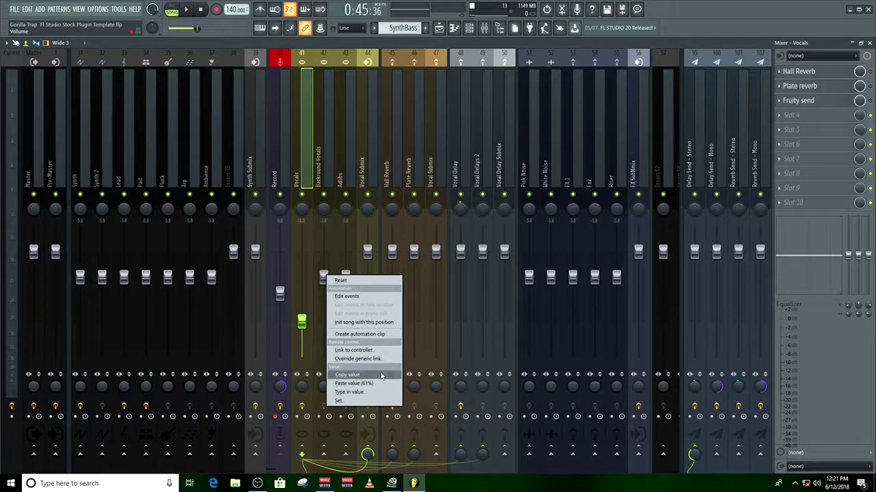
pyautogui.click(346, 374)
pyautogui.rightClick(303, 322)
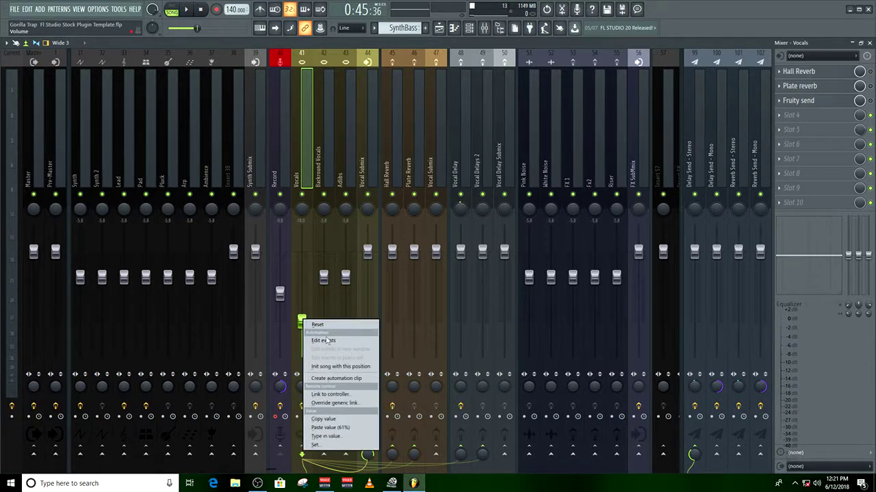
pyautogui.click(343, 427)
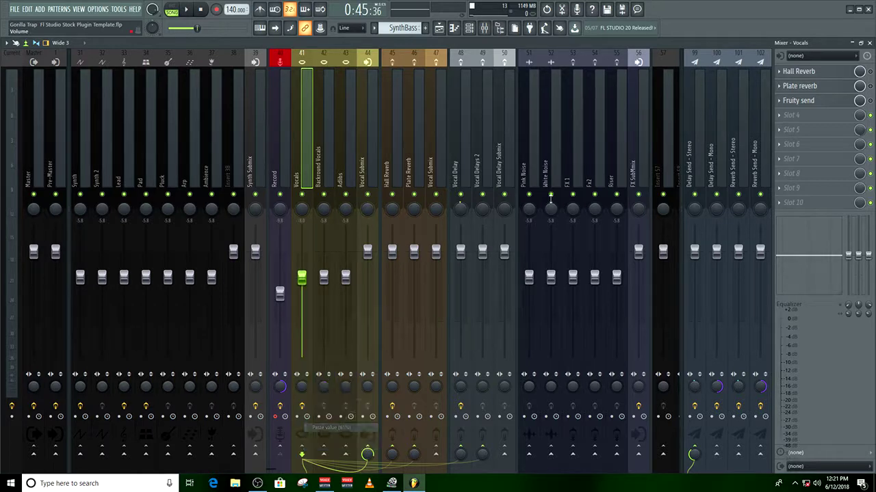
# Review the available destinations of the Hall Reverb send on the Vocals track and adjust its send volume.
pyautogui.click(815, 71)
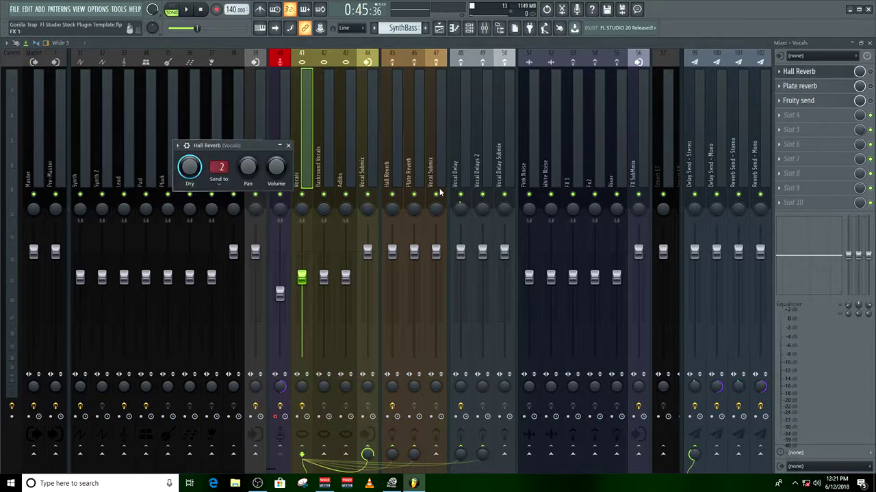
pyautogui.click(222, 175)
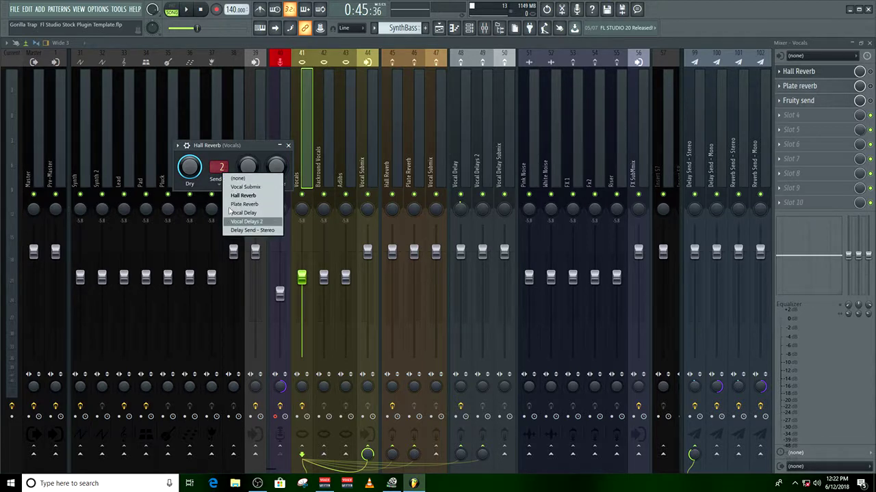
pyautogui.press('Escape')
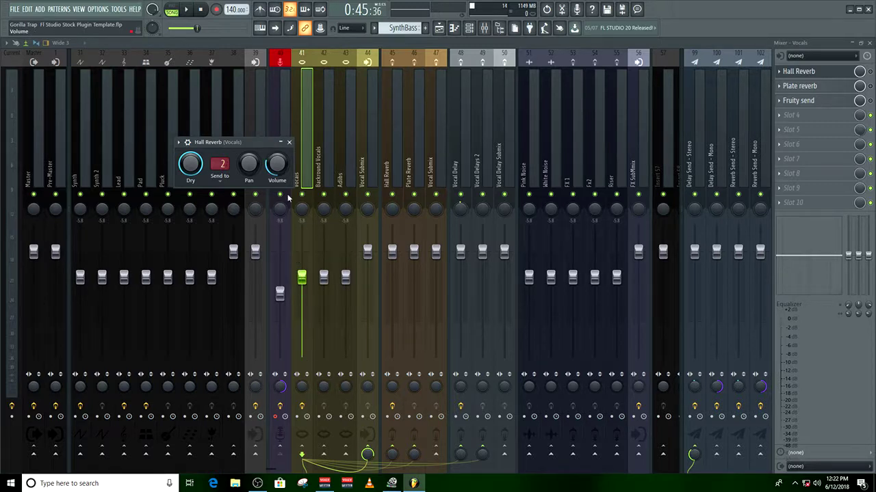
pyautogui.moveTo(272, 171); pyautogui.dragTo(273, 165)
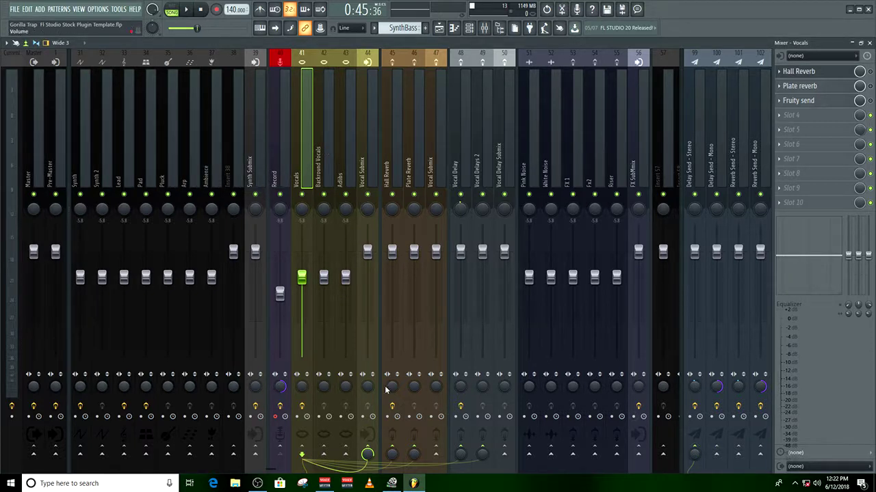
# Inspect the effects and routing of the White Noise, Fx2 and FX SubMmix tracks.
pyautogui.moveTo(273, 471); pyautogui.dragTo(294, 470)
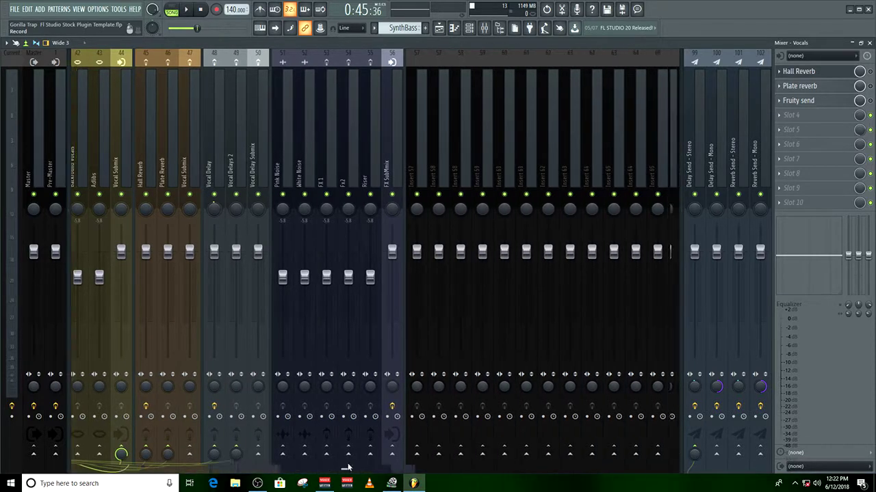
pyautogui.click(196, 155)
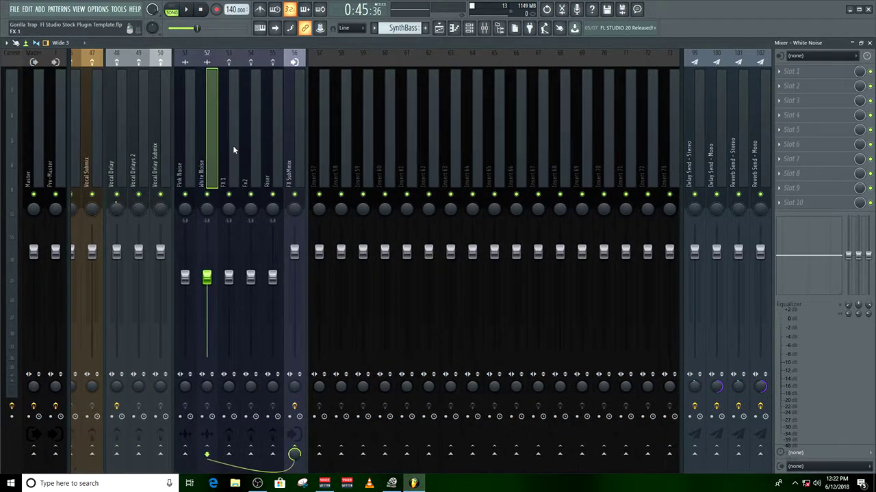
pyautogui.click(254, 161)
pyautogui.click(288, 165)
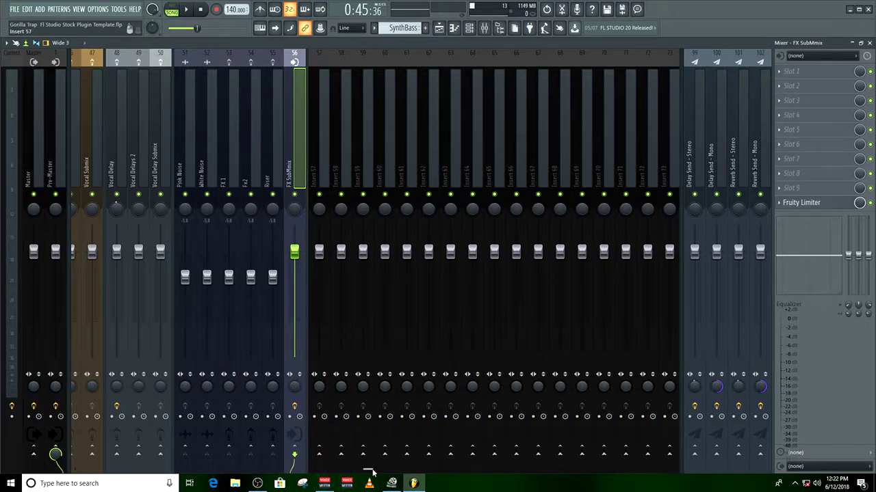
pyautogui.moveTo(373, 472); pyautogui.dragTo(88, 481)
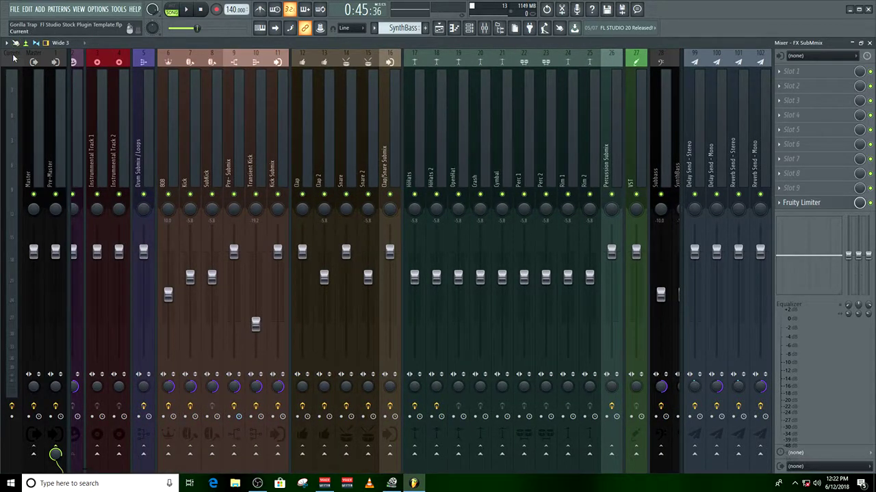
# Open the recent project Whoa.flp and show its mixer maximized.
pyautogui.click(14, 10)
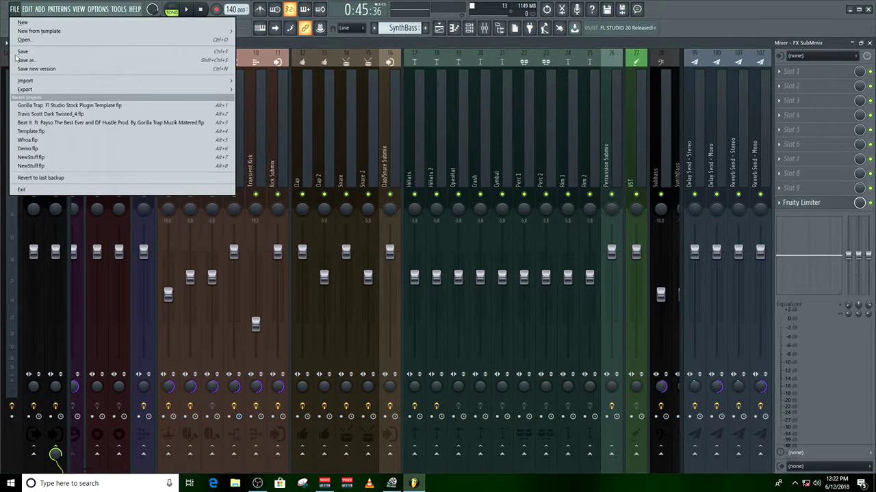
pyautogui.click(29, 140)
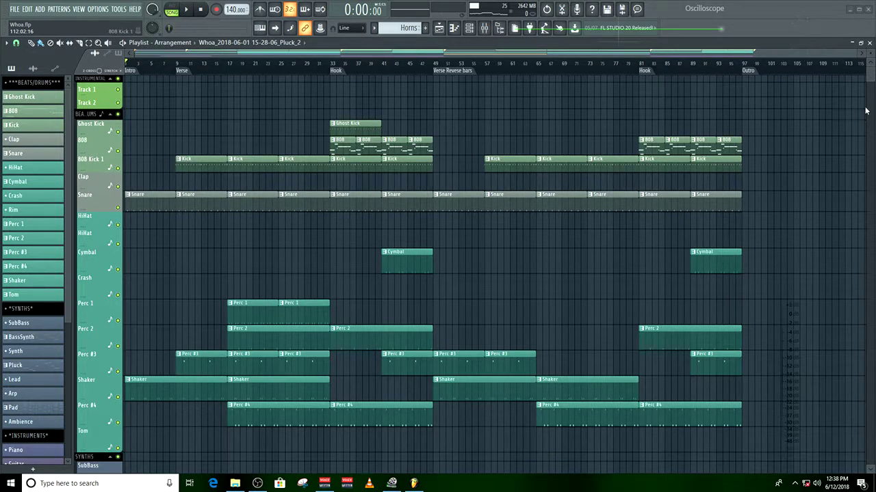
pyautogui.click(484, 28)
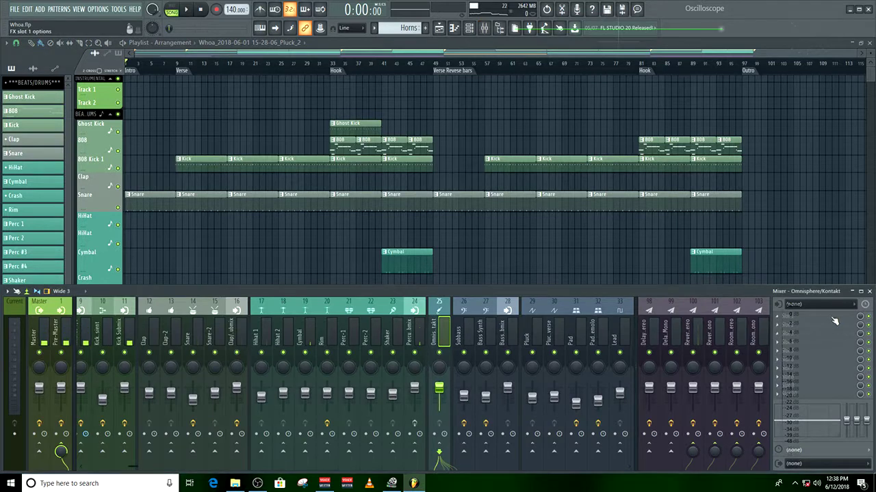
pyautogui.click(861, 291)
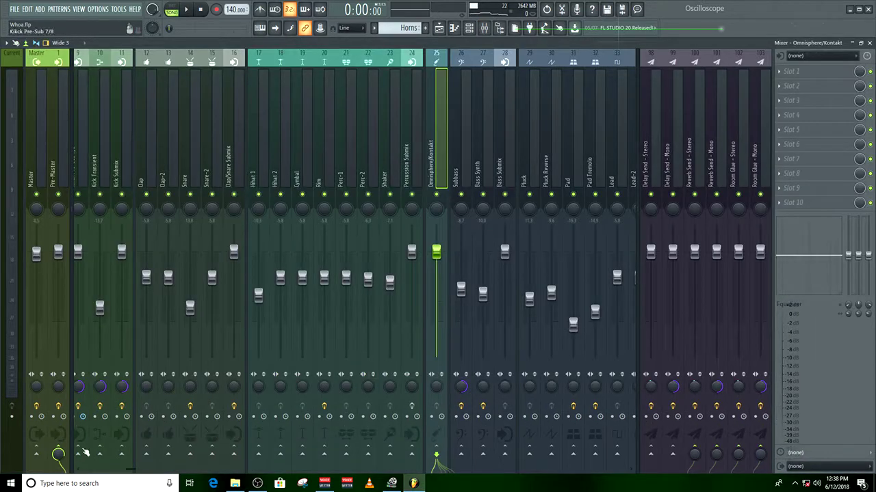
# Examine how the Piano, Piano-Wet, Guitar and Guitar-Wet tracks are routed to their Piano and Guitar submixes.
pyautogui.moveTo(130, 467); pyautogui.dragTo(207, 465)
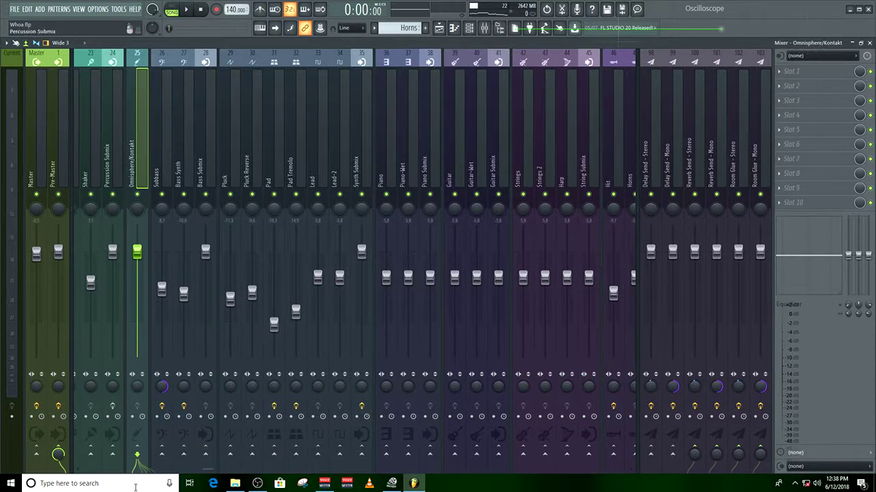
pyautogui.moveTo(208, 471); pyautogui.dragTo(277, 472)
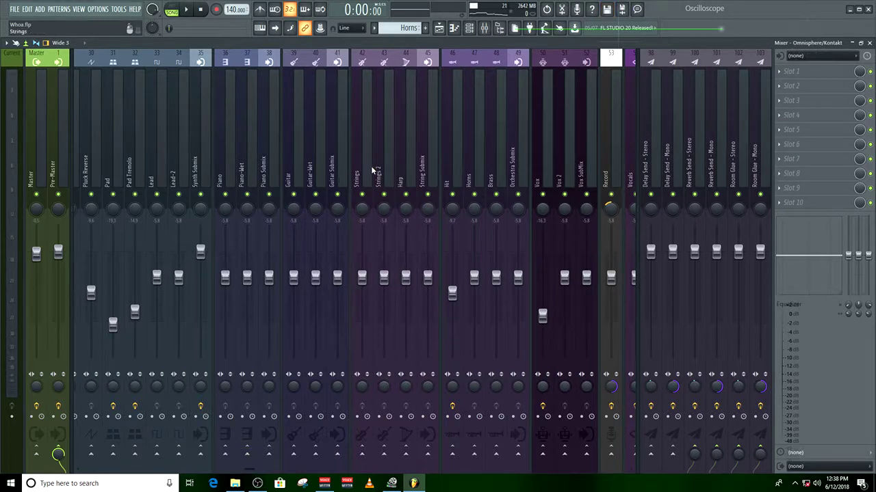
pyautogui.click(228, 176)
pyautogui.click(244, 172)
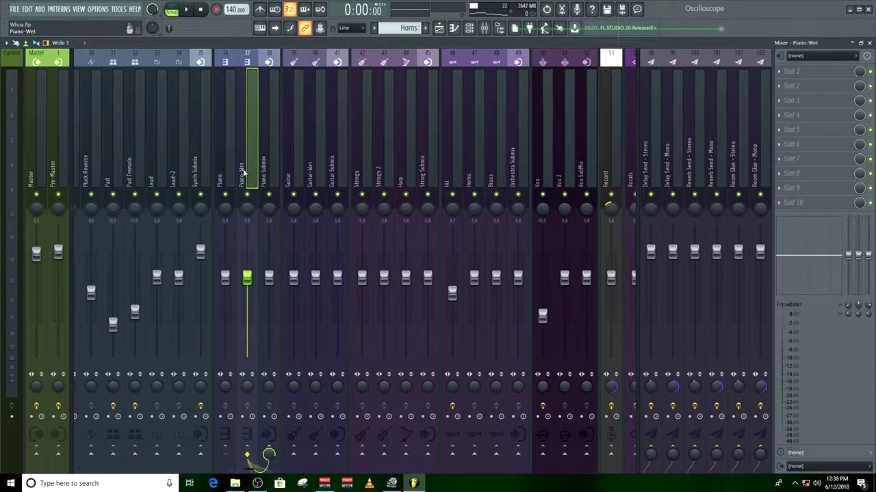
pyautogui.click(226, 172)
pyautogui.click(246, 178)
pyautogui.click(270, 177)
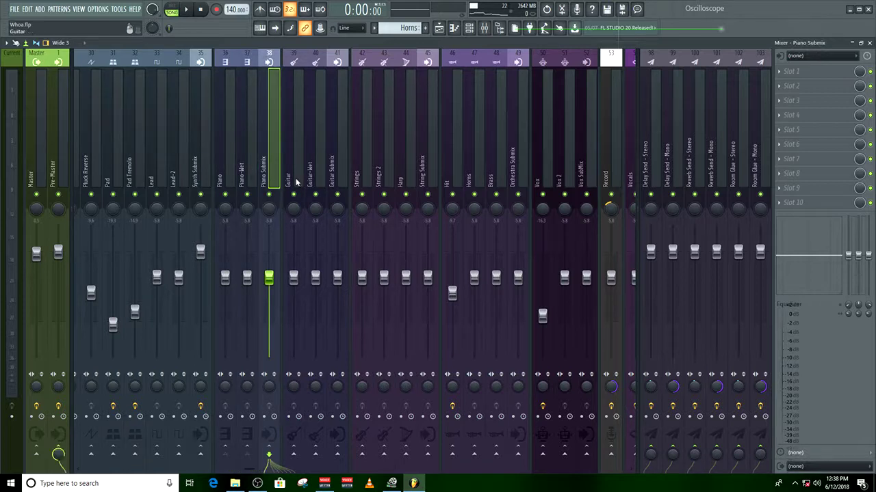
pyautogui.click(298, 181)
pyautogui.click(311, 175)
pyautogui.click(296, 178)
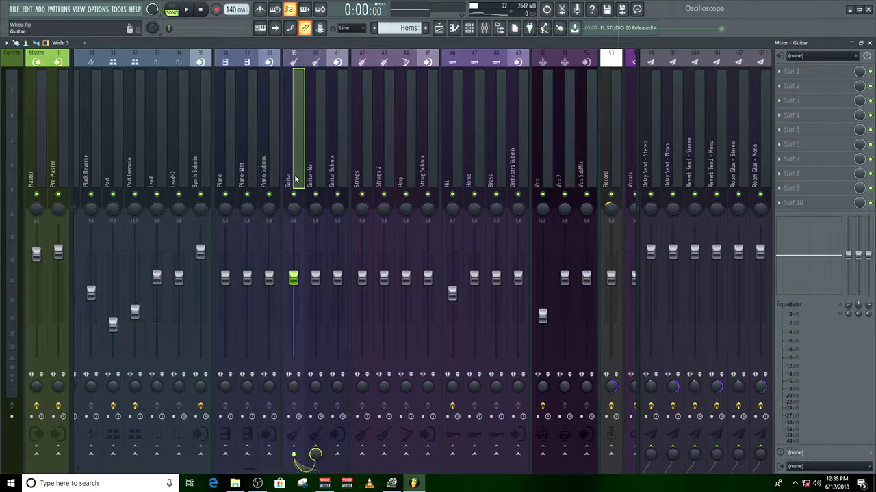
pyautogui.click(335, 171)
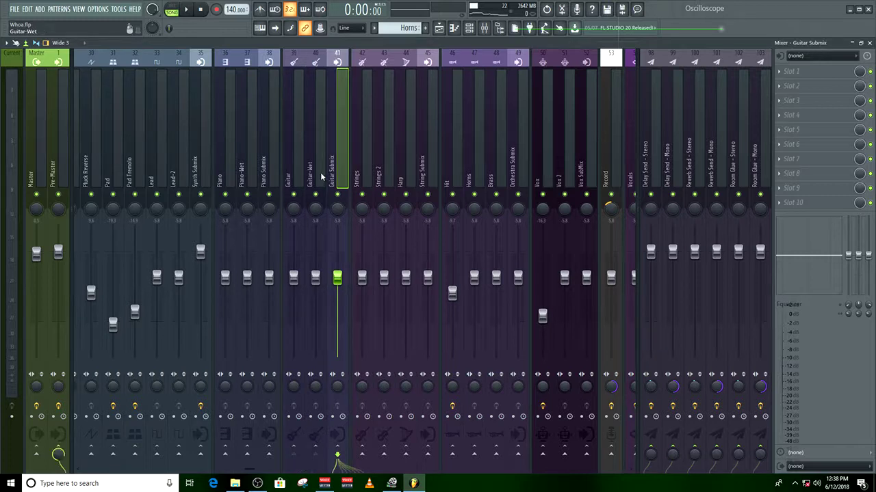
# Examine the routing of the strings, harp, orchestral and Vox tracks into their respective submixes.
pyautogui.click(365, 184)
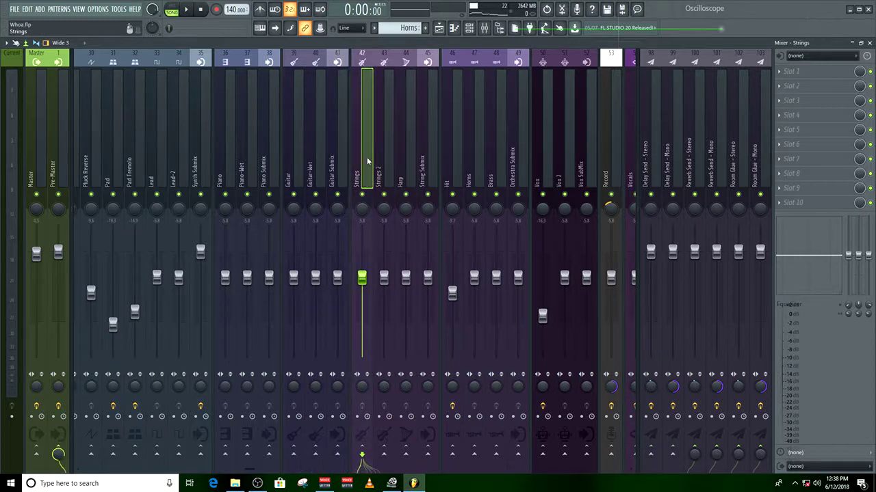
pyautogui.click(383, 181)
pyautogui.click(407, 181)
pyautogui.click(422, 180)
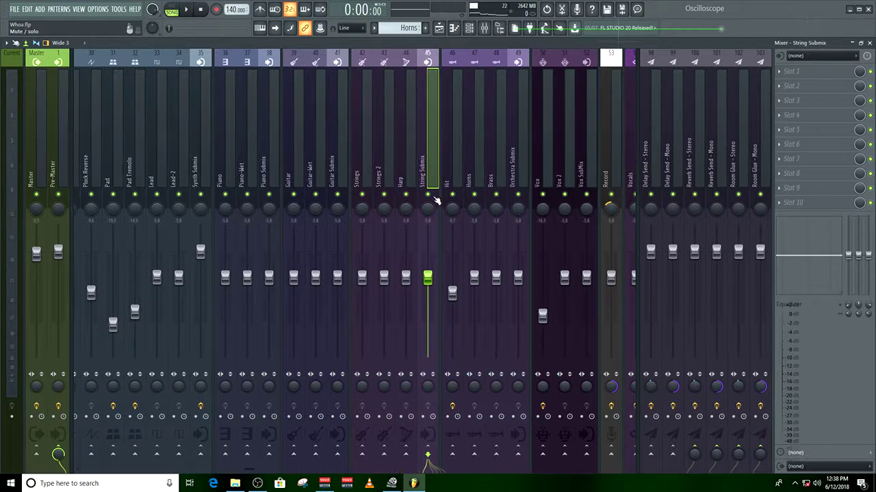
pyautogui.click(461, 181)
pyautogui.click(470, 179)
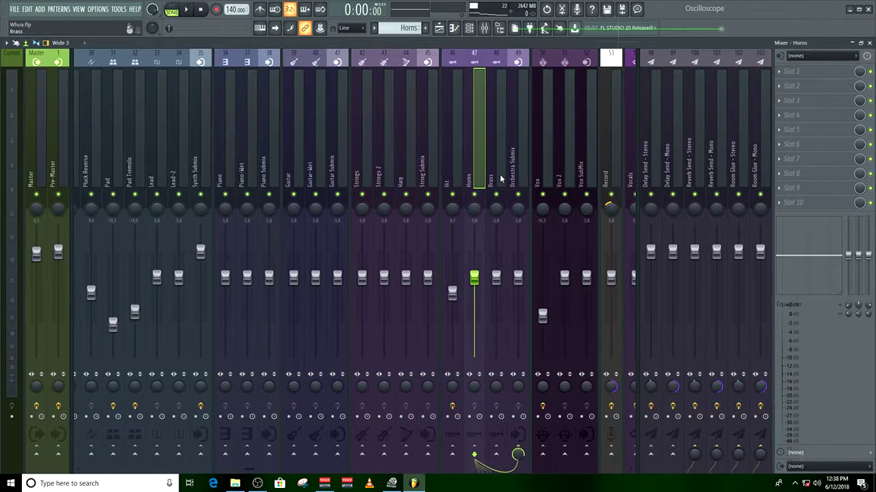
pyautogui.click(499, 177)
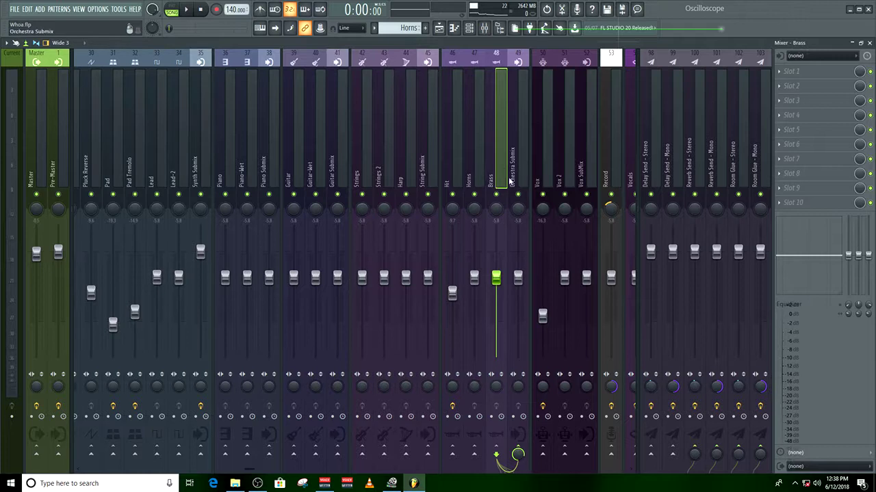
pyautogui.click(513, 184)
pyautogui.click(538, 182)
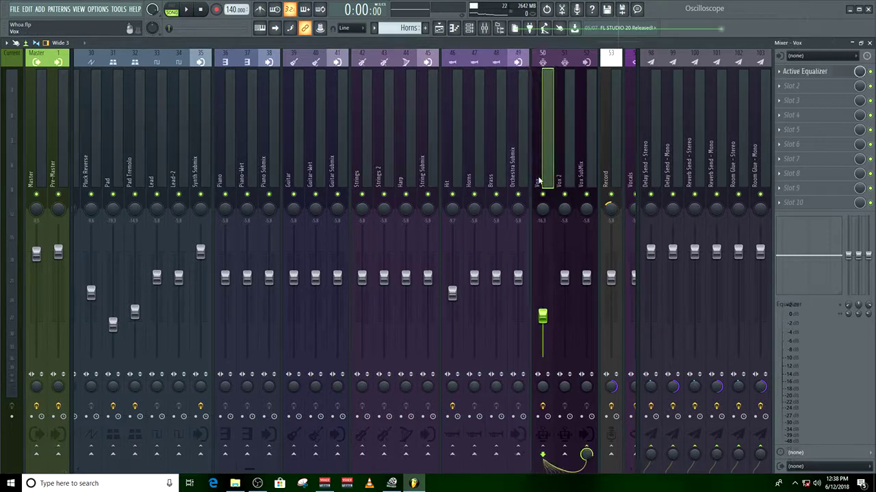
pyautogui.click(566, 181)
pyautogui.click(585, 183)
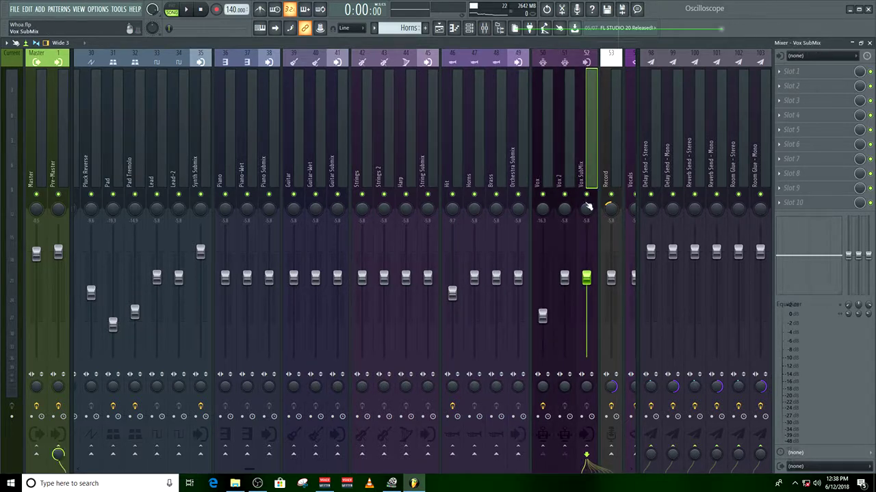
# Review the vocal, reverb, delay and FX tracks, and open the Fruity send-Hall Reverb effect on the Vocals track.
pyautogui.moveTo(247, 470); pyautogui.dragTo(374, 472)
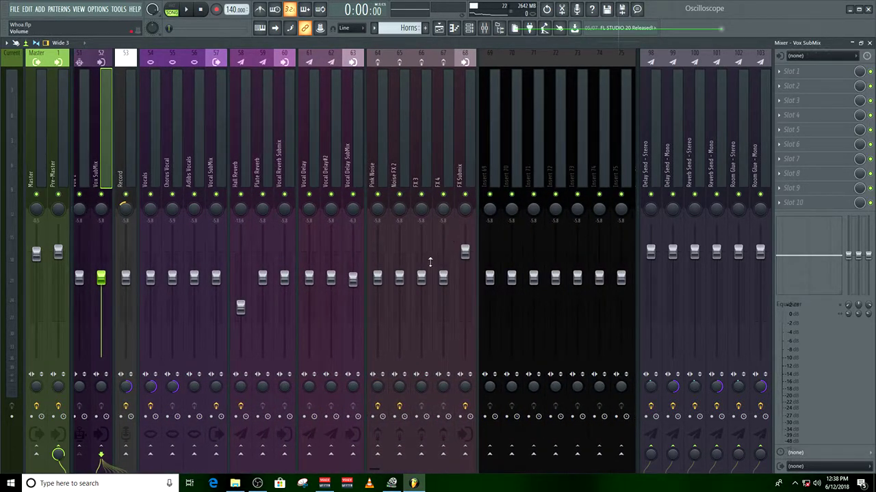
pyautogui.click(258, 376)
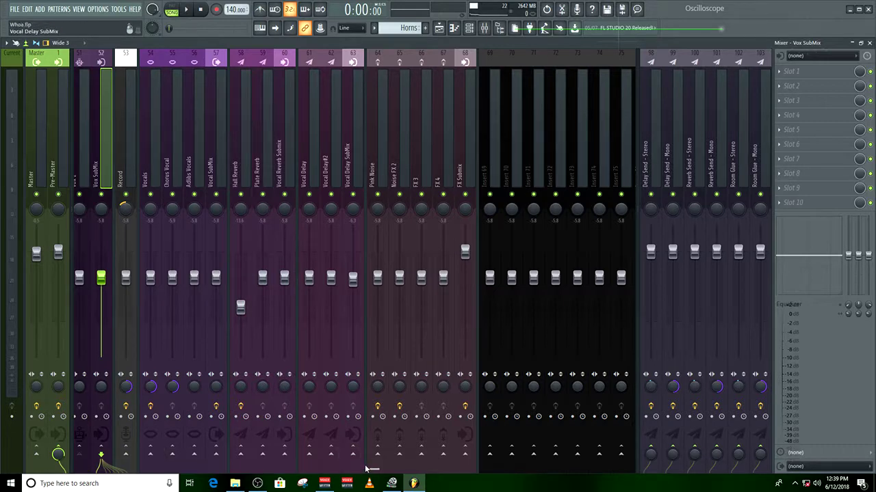
pyautogui.moveTo(365, 471); pyautogui.dragTo(247, 470)
pyautogui.hscroll(5, 304, 447)
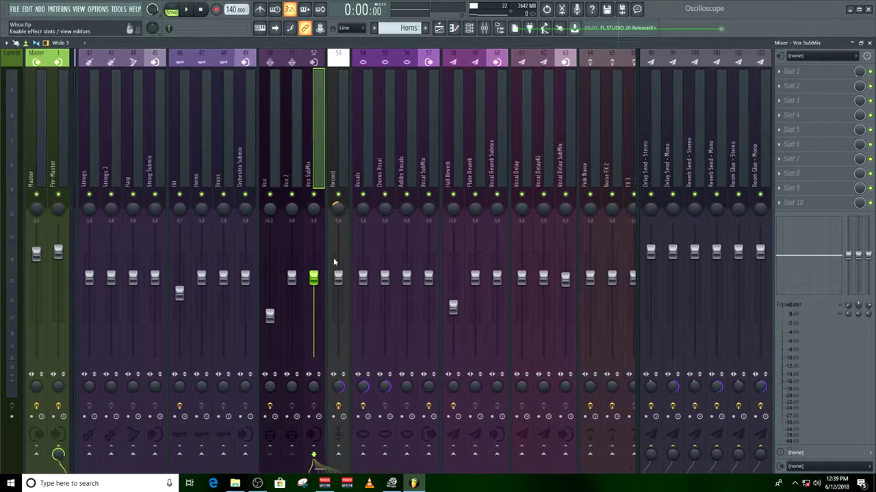
pyautogui.click(363, 171)
pyautogui.click(839, 74)
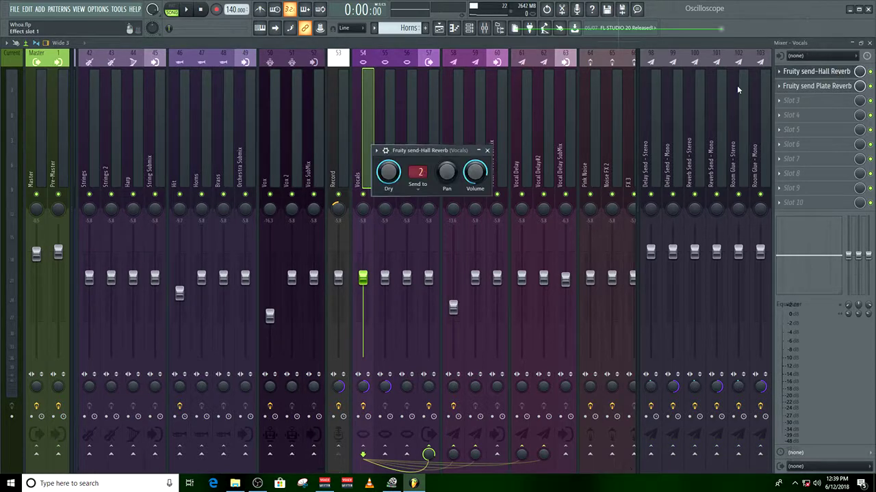
# View the Hall Reverb send's destination list, and sidechain the Vocals track to the Delay Send - Mono track.
pyautogui.click(421, 174)
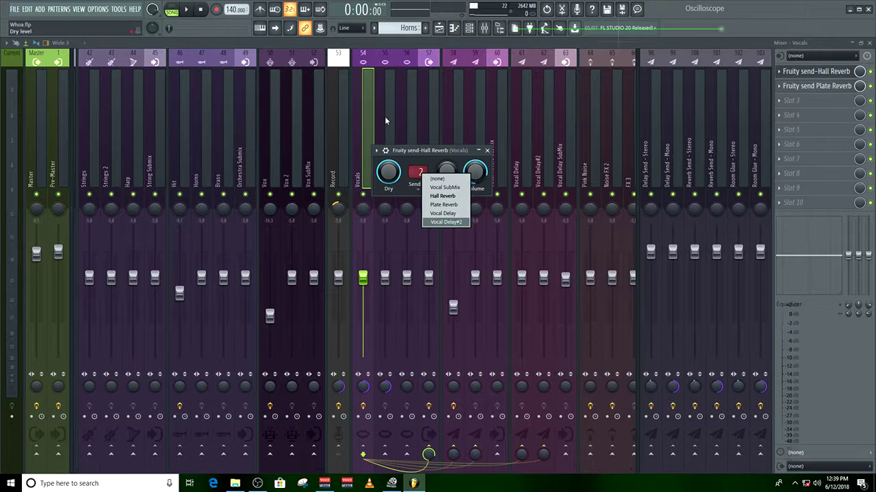
pyautogui.click(363, 304)
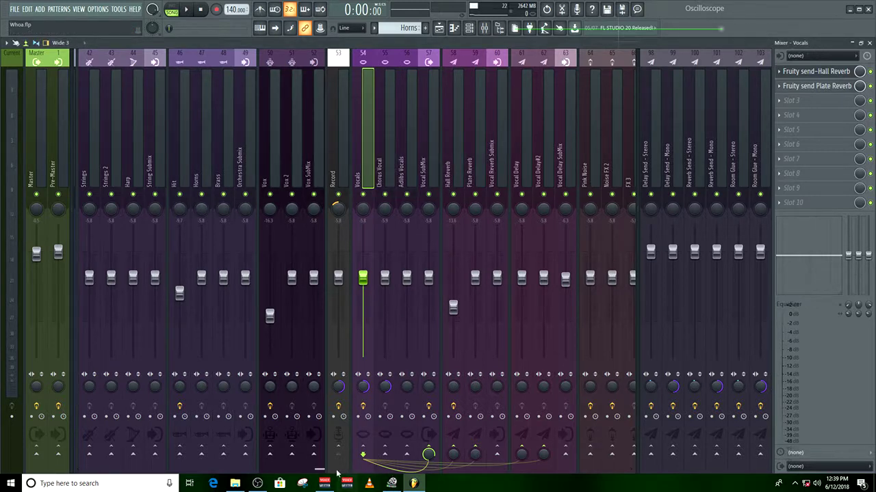
pyautogui.moveTo(323, 469); pyautogui.dragTo(431, 467)
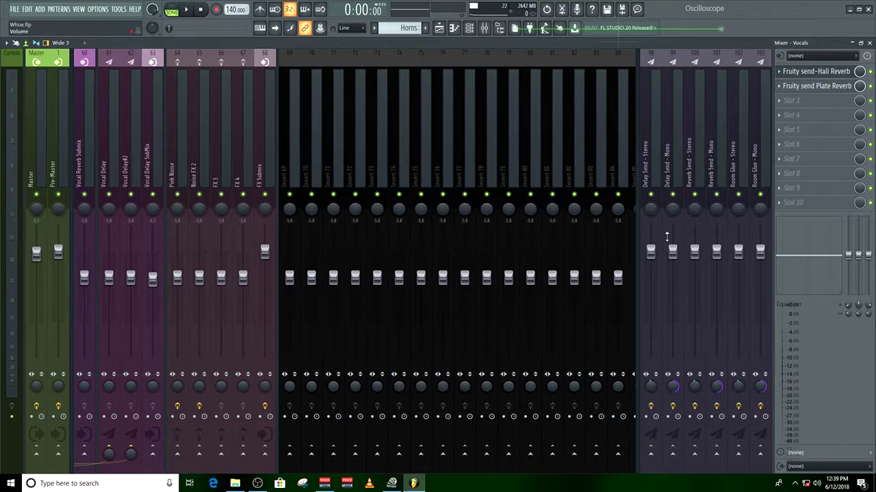
pyautogui.rightClick(672, 455)
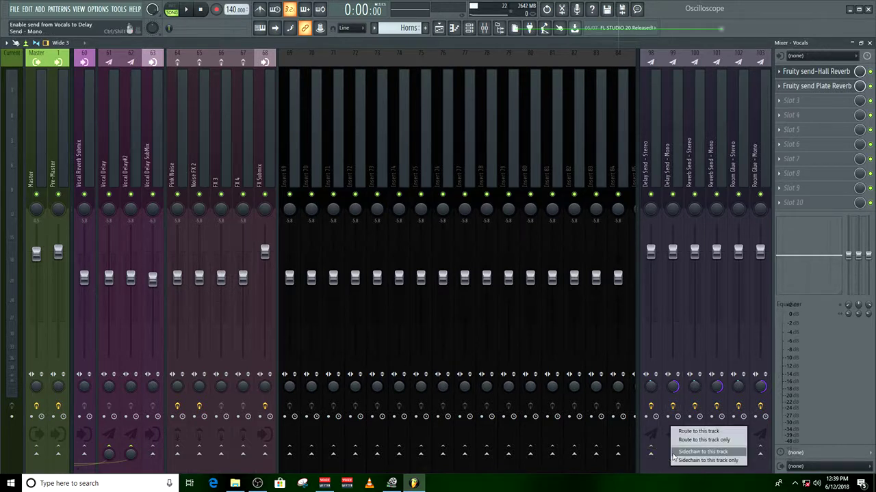
pyautogui.click(692, 452)
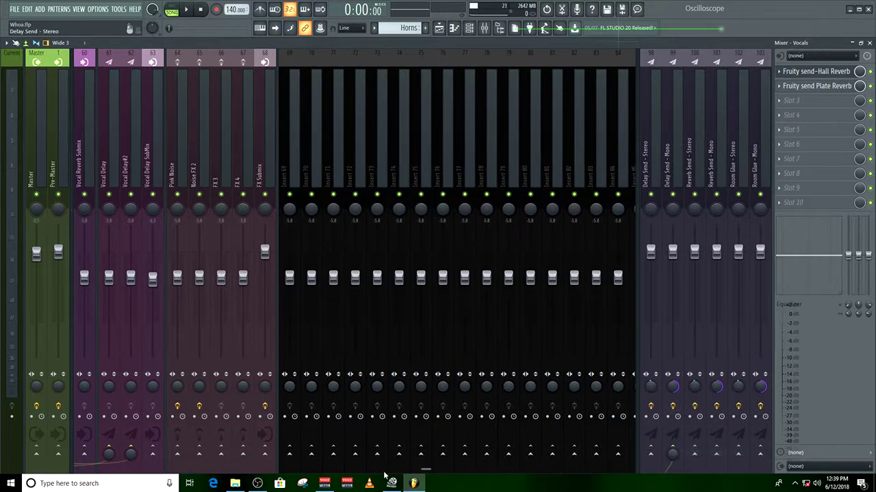
# Reopen Fruity send-Hall Reverb on the Vocals track and check its available send destinations.
pyautogui.hscroll(-6, 429, 472)
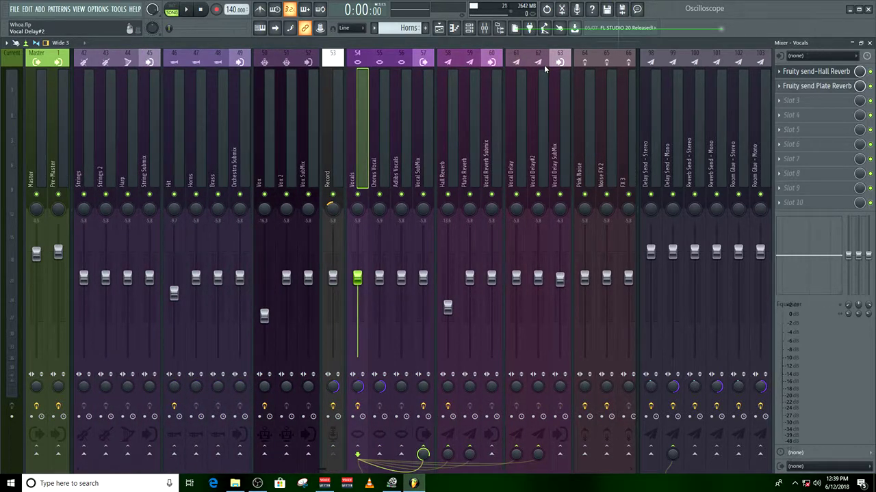
pyautogui.click(839, 73)
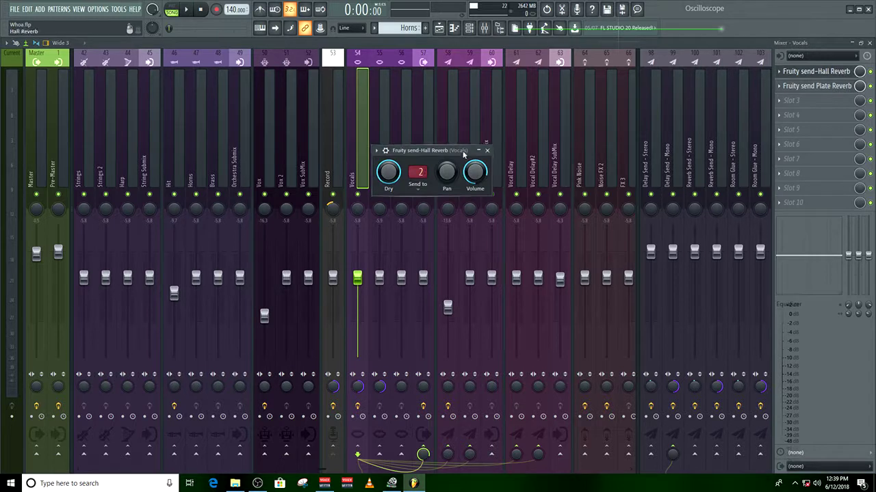
pyautogui.click(419, 172)
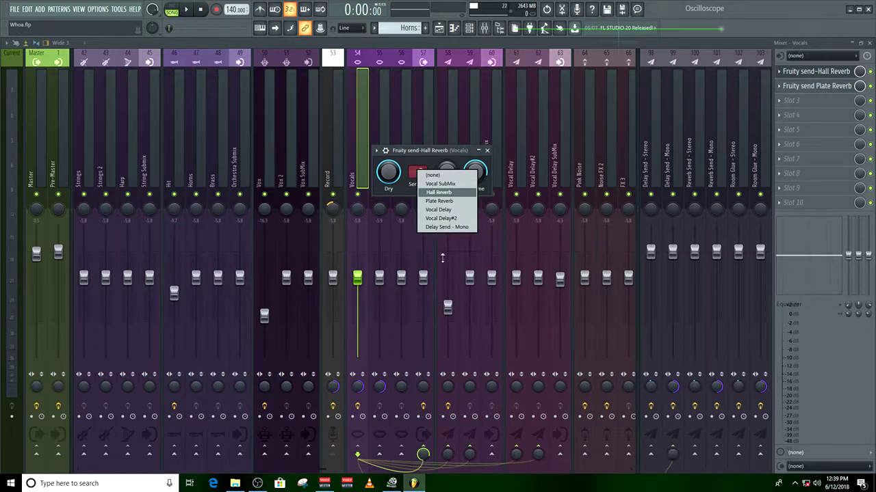
pyautogui.click(429, 153)
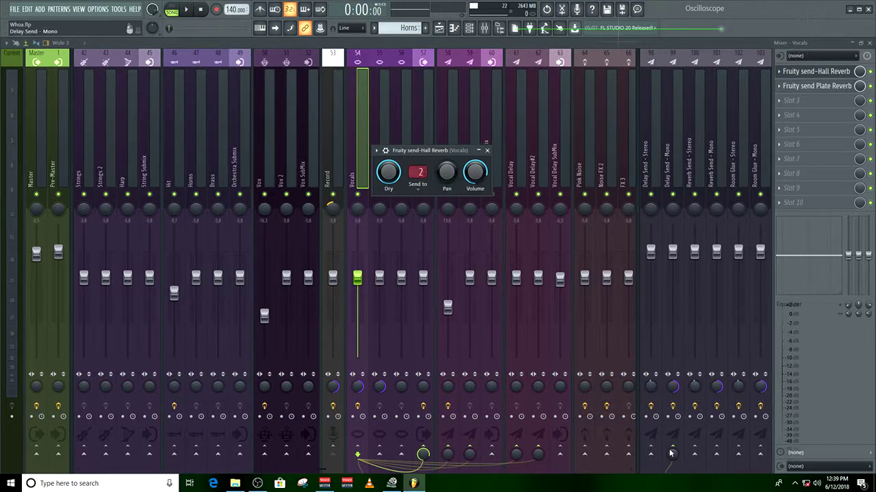
pyautogui.press('Escape')
# Open Fruity Balance on the Kikck Pre-Sub 7/8 track and set its window to detached.
pyautogui.moveTo(321, 471); pyautogui.dragTo(273, 456)
pyautogui.hscroll(-4, 274, 456)
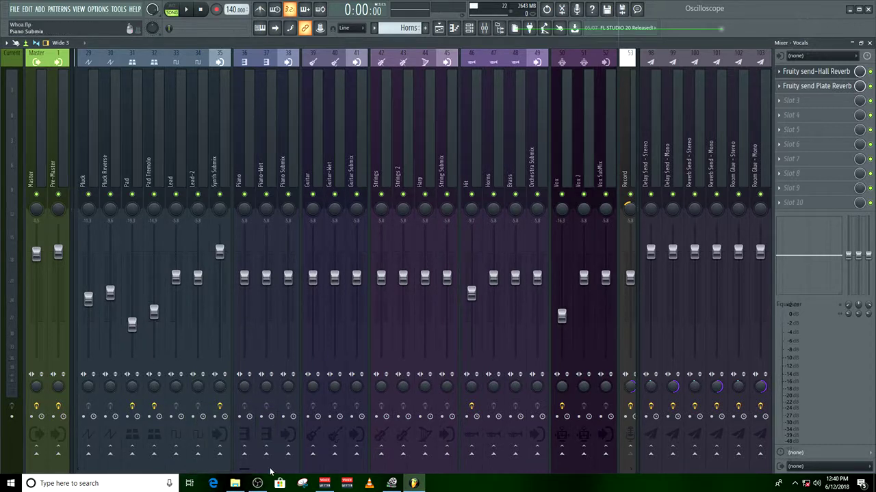
pyautogui.hscroll(-3, 188, 464)
pyautogui.hscroll(-5, 188, 464)
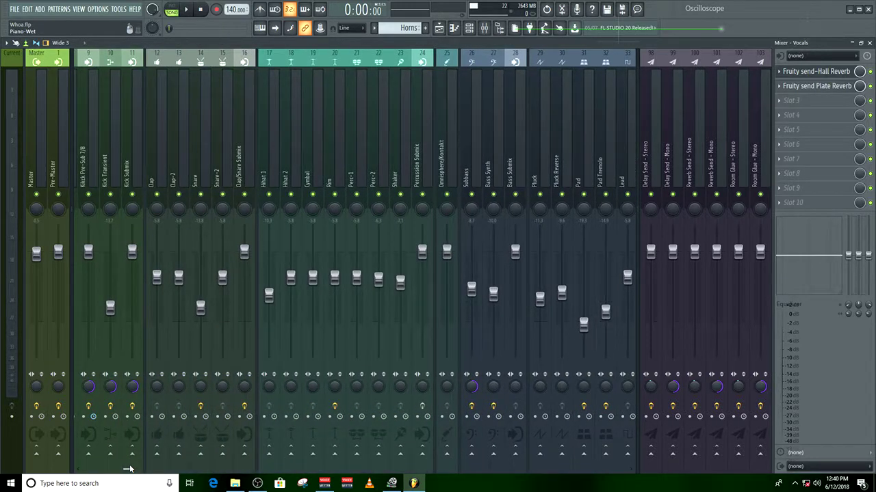
pyautogui.hscroll(-2, 129, 470)
pyautogui.click(102, 484)
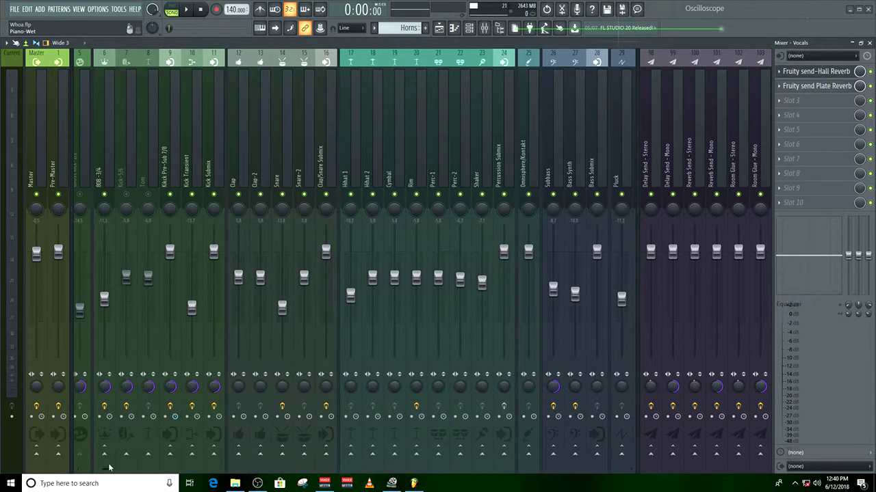
pyautogui.press('Escape')
pyautogui.moveTo(107, 468); pyautogui.dragTo(77, 483)
pyautogui.click(250, 176)
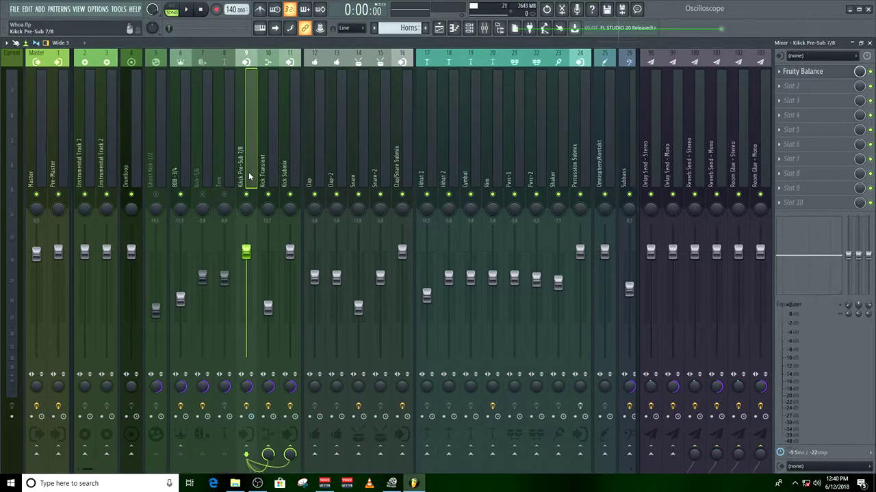
pyautogui.click(822, 72)
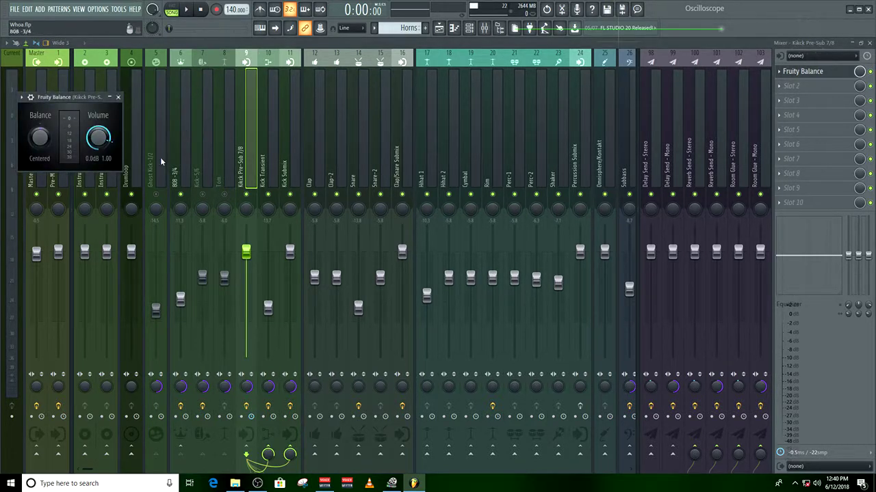
pyautogui.click(22, 97)
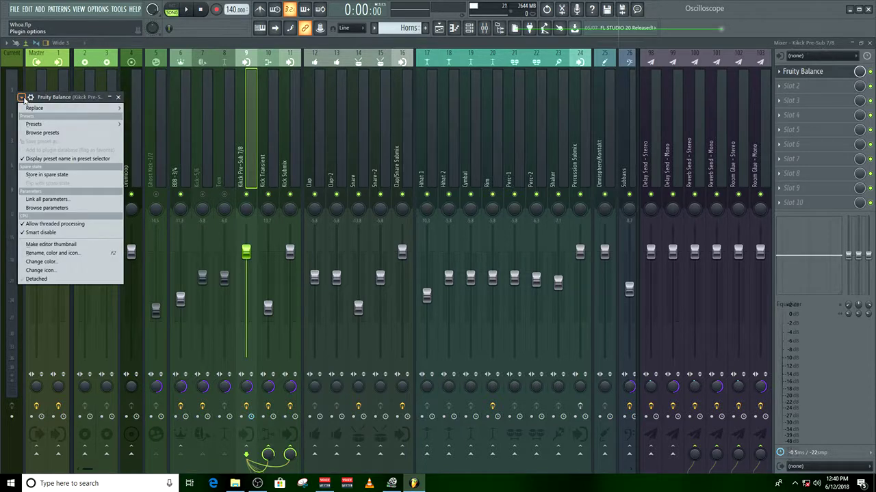
pyautogui.click(29, 279)
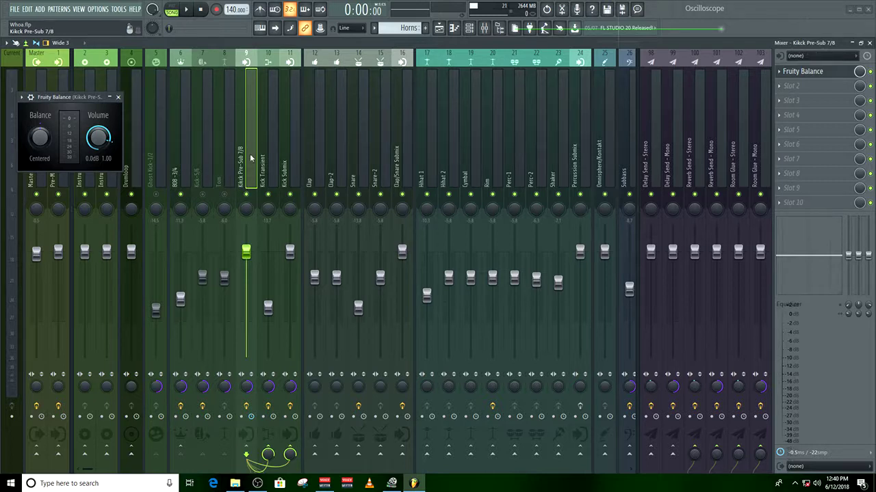
# Open the Kick Submix track's Fruity peak controller, place it clear of the Fruity Balance window, and start playback.
pyautogui.click(285, 171)
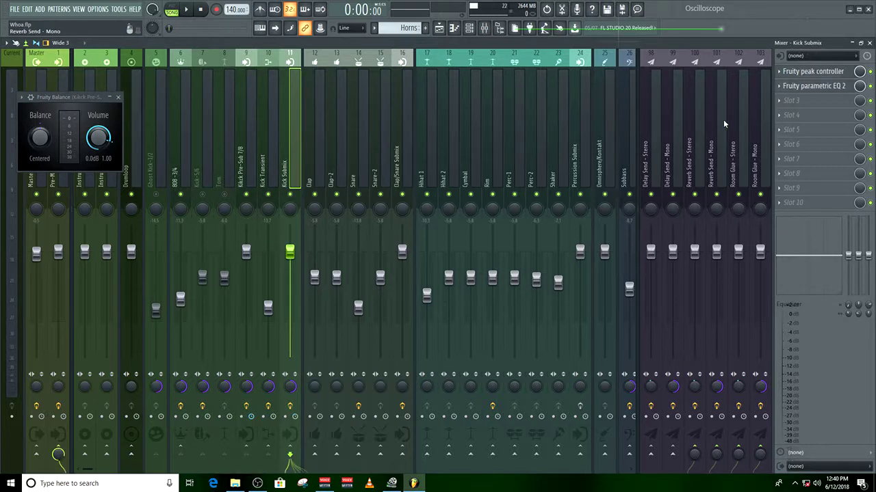
pyautogui.click(812, 71)
pyautogui.moveTo(308, 174); pyautogui.dragTo(547, 77)
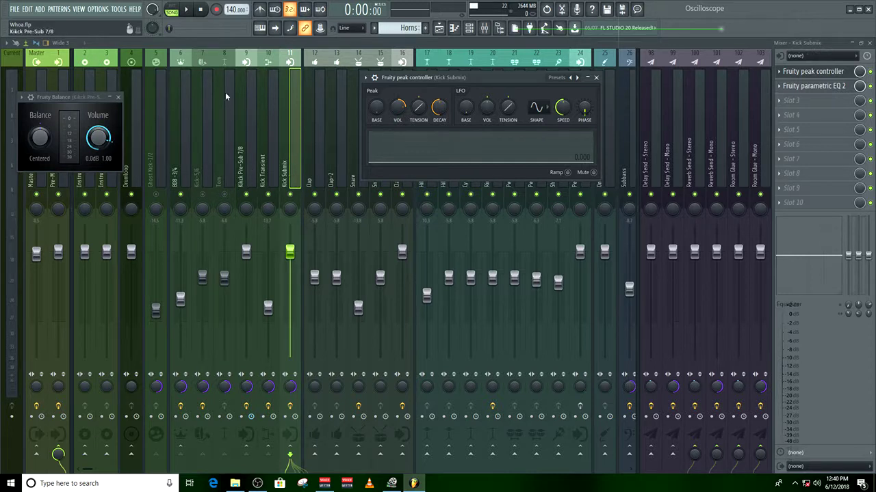
pyautogui.click(194, 11)
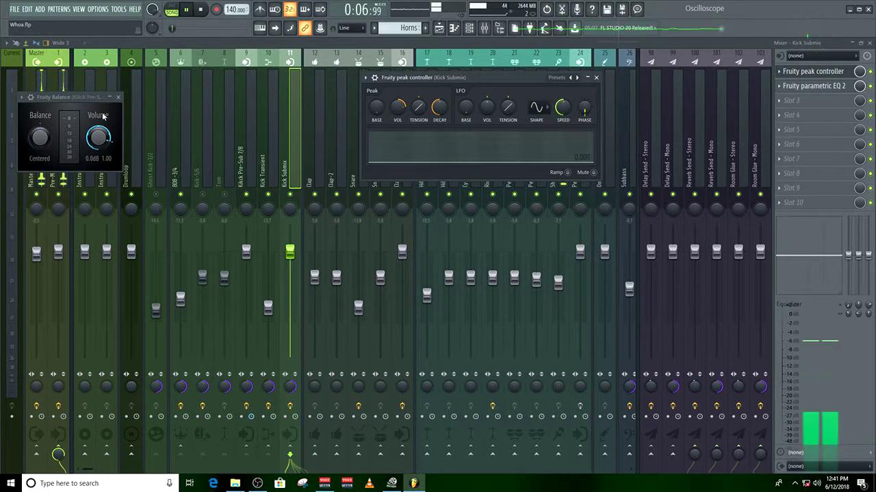
# Link Fruity Balance's Volume to the Peak ctrl - Peak internal controller of the Kick Submix peak controller.
pyautogui.rightClick(100, 137)
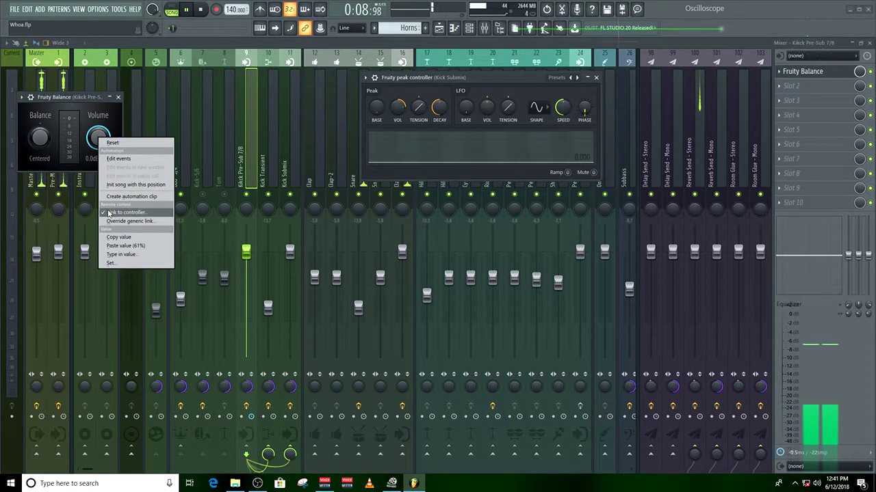
pyautogui.click(134, 212)
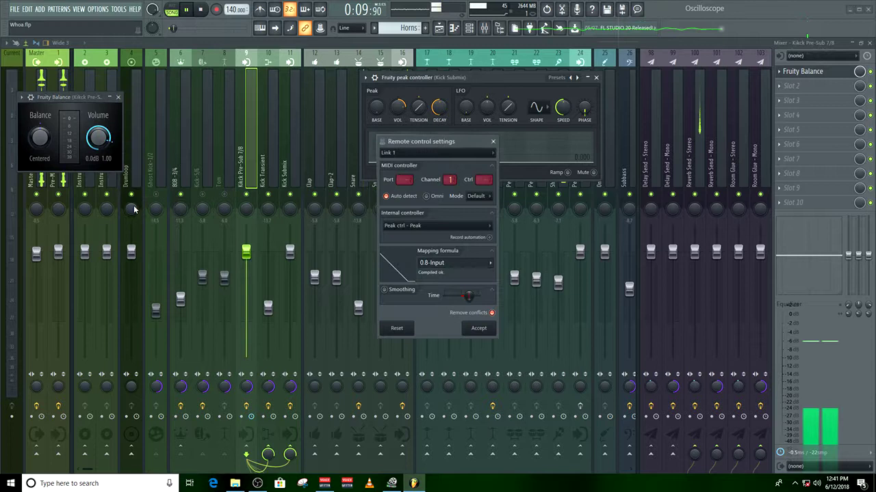
pyautogui.click(401, 227)
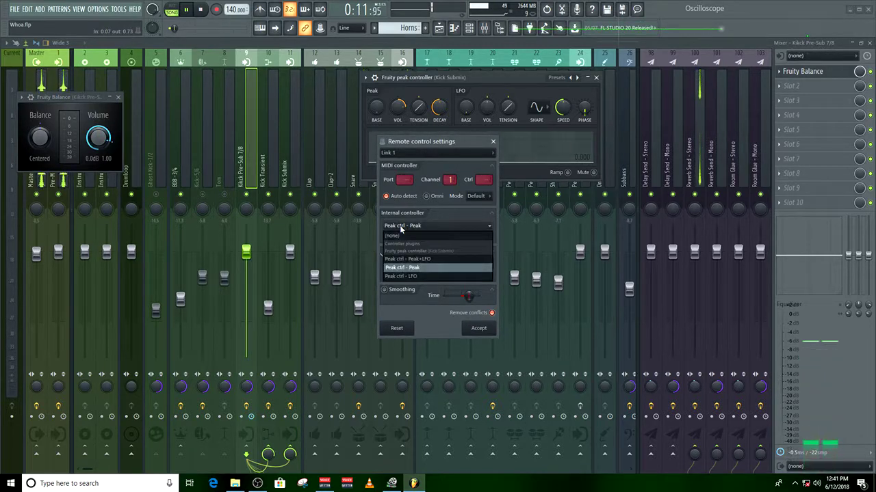
pyautogui.click(390, 267)
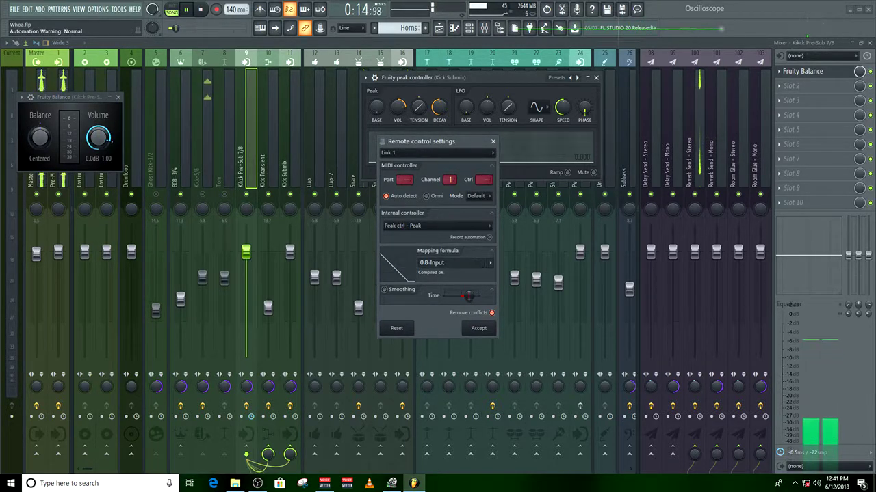
# Apply the Inverted mapping formula, change it to 0.8-Input, and accept the remote control settings.
pyautogui.click(491, 265)
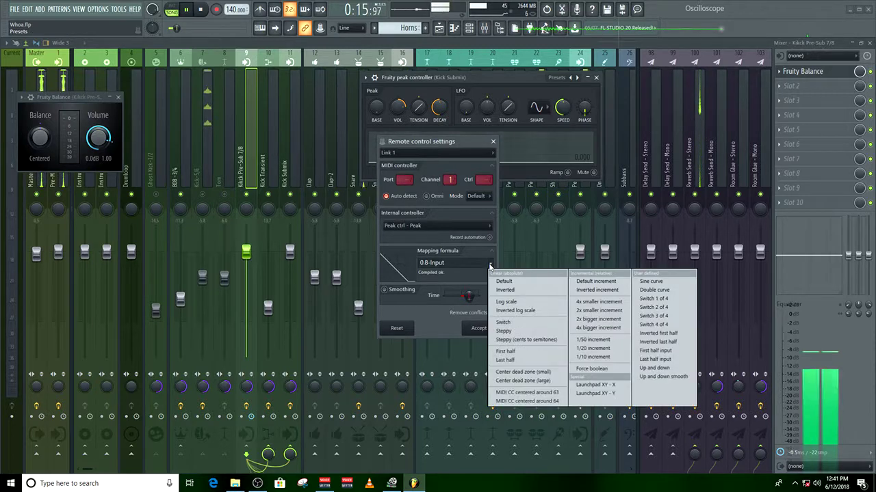
pyautogui.click(512, 295)
pyautogui.click(423, 262)
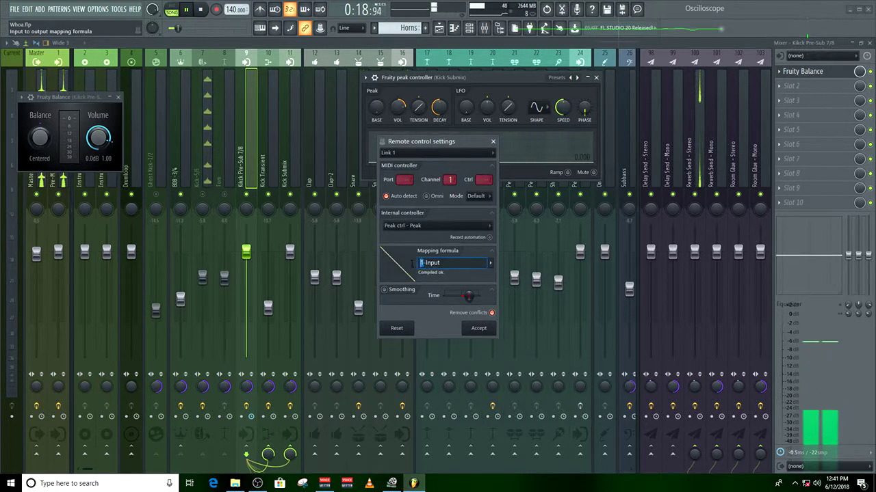
pyautogui.write('0.8')
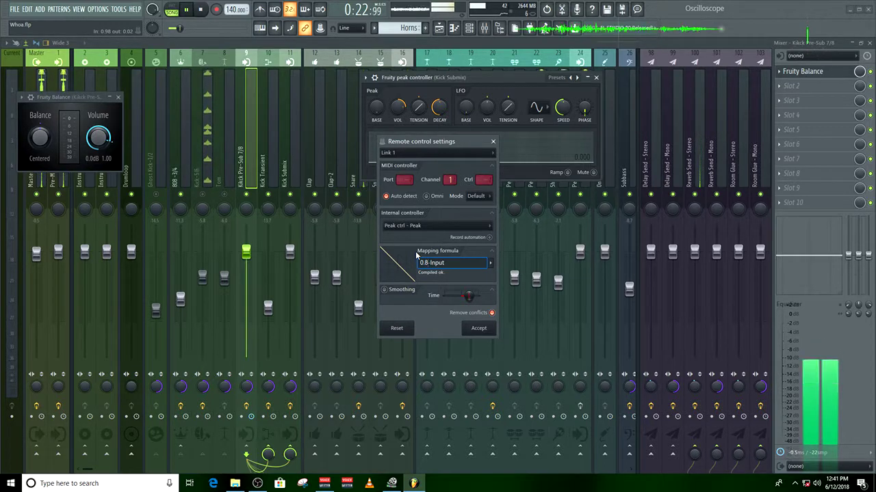
pyautogui.press('Return')
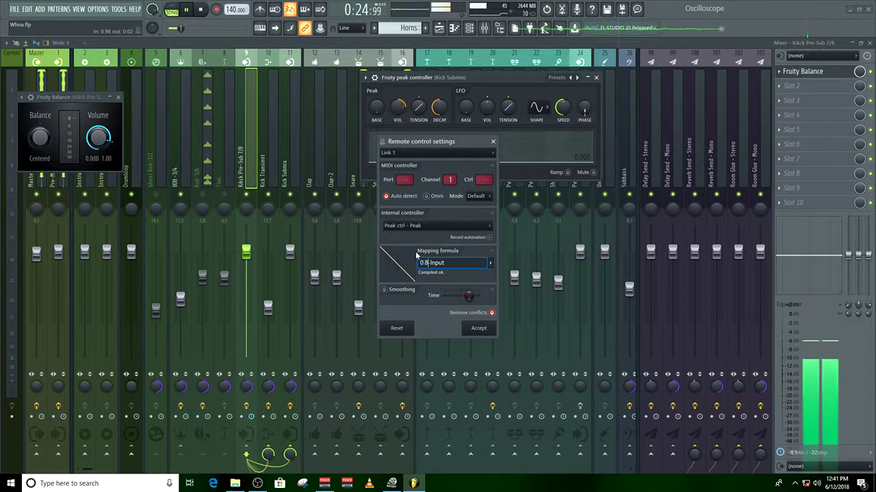
pyautogui.click(478, 328)
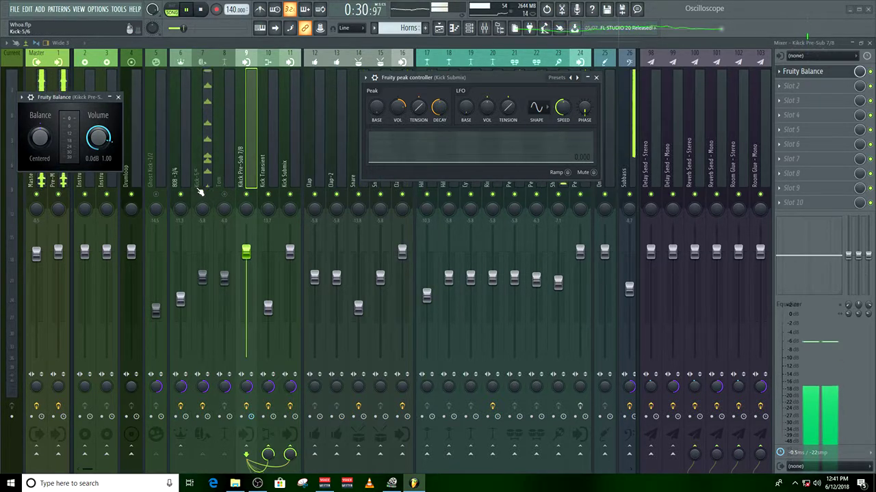
# Unmute the Kick-5/6 track, watch Fruity Balance's Volume and the bass and synth levels during playback, and stop the song.
pyautogui.press('Escape')
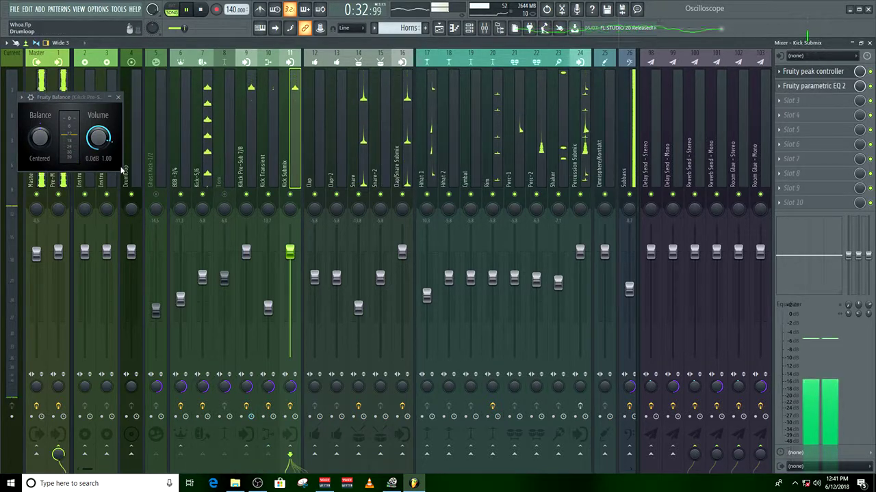
pyautogui.moveTo(98, 137); pyautogui.dragTo(72, 113)
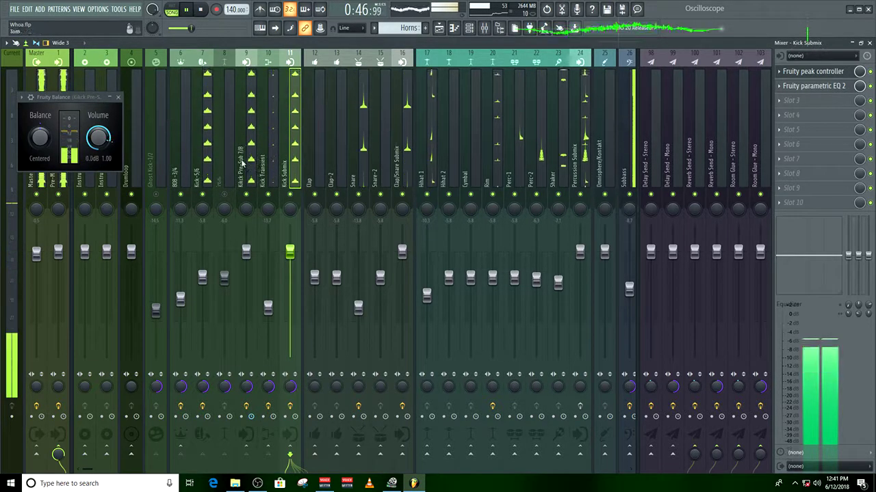
pyautogui.moveTo(87, 471); pyautogui.dragTo(193, 466)
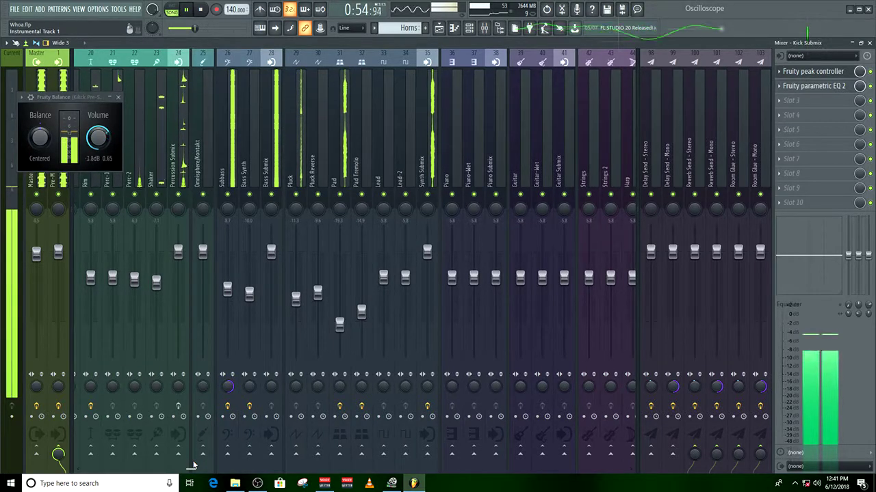
pyautogui.moveTo(193, 463); pyautogui.dragTo(89, 464)
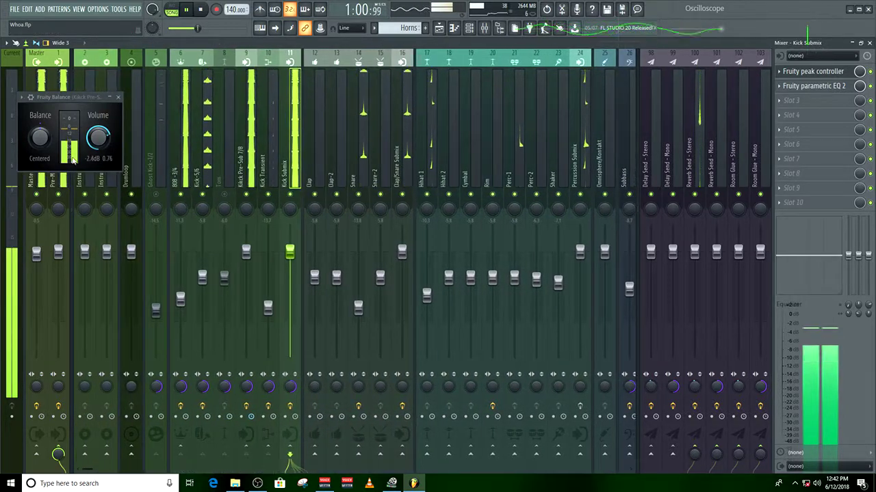
pyautogui.press('space')
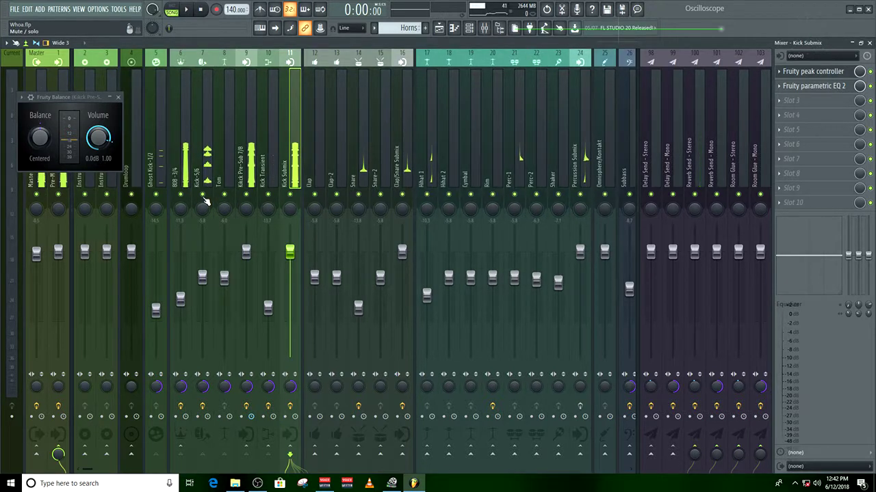
# Open the Fruity Compressor on the Kick-5/6 track and move the Fruity Balance window clear of it.
pyautogui.click(203, 171)
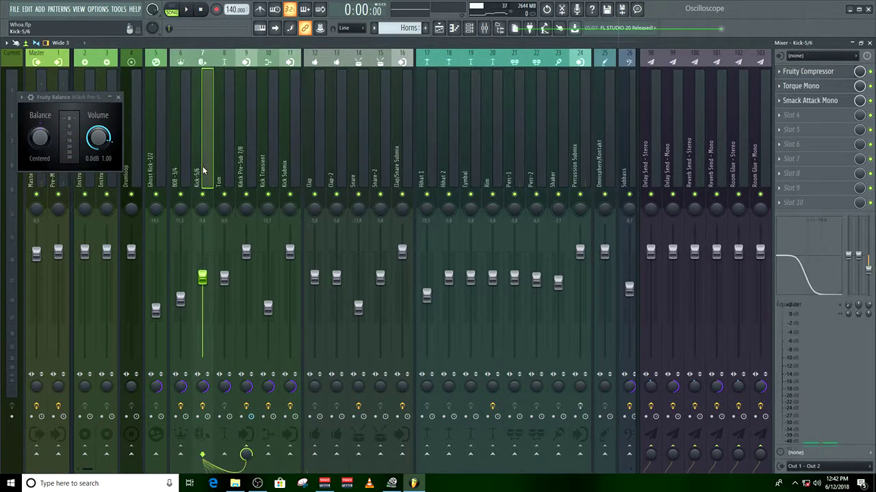
pyautogui.click(840, 72)
pyautogui.moveTo(69, 95); pyautogui.dragTo(360, 176)
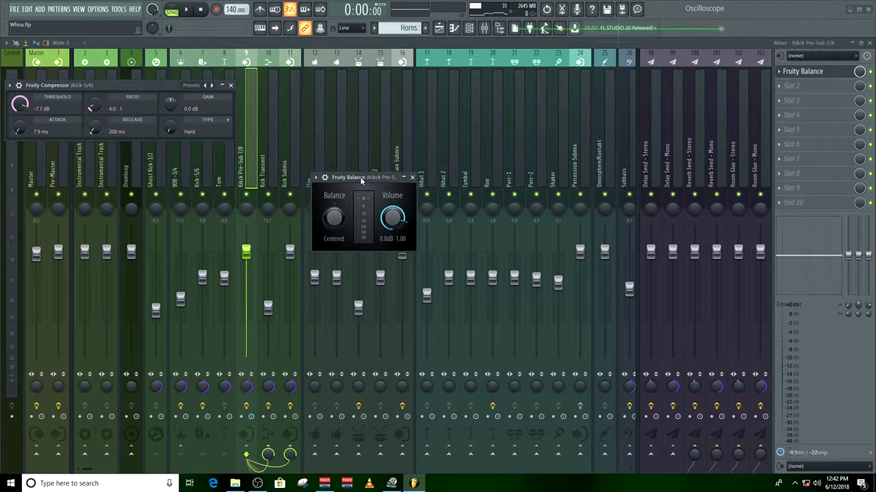
# Solo the Kick-5/6 mixer track, place the song position at the first Hook marker, and bring back the full-size mixer.
pyautogui.click(412, 177)
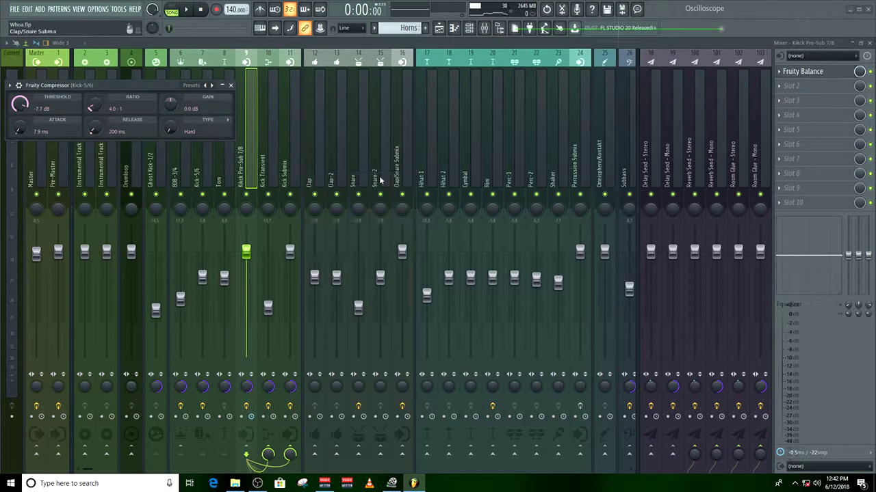
pyautogui.rightClick(203, 197)
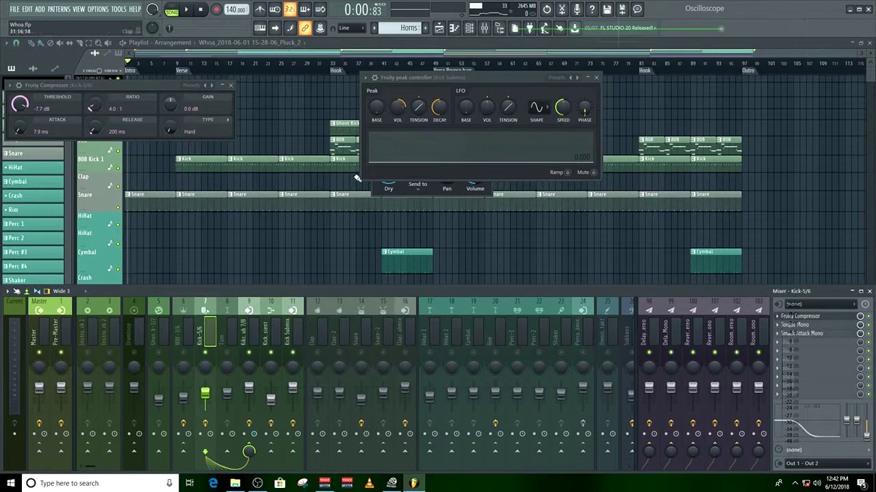
pyautogui.click(335, 63)
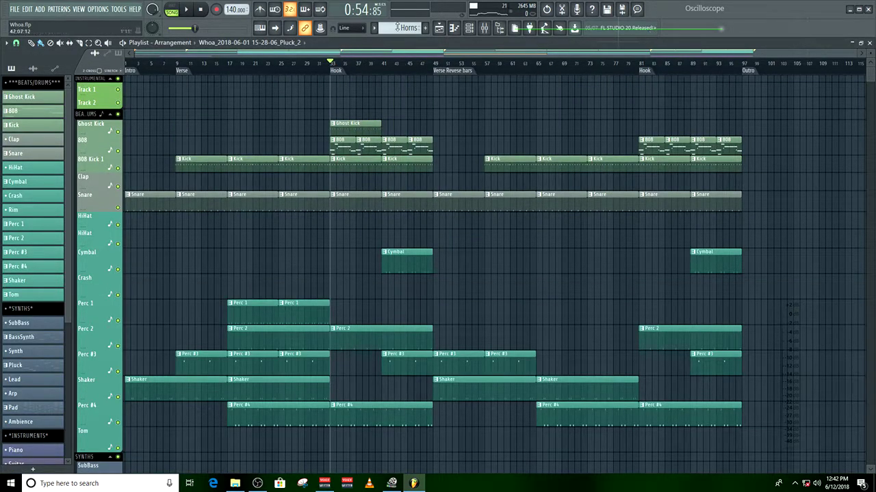
pyautogui.click(487, 30)
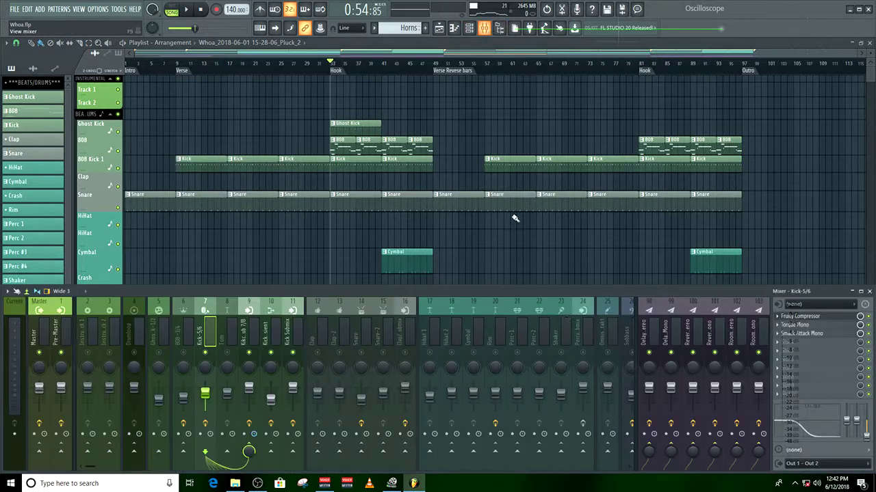
pyautogui.click(861, 292)
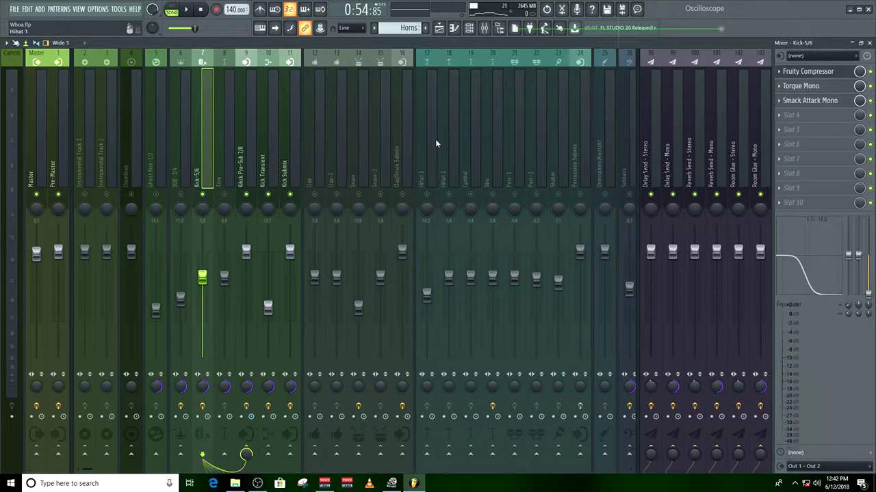
# Set Kick-5/6's Fruity Compressor to -60.0 dB threshold, 30.0:1 ratio and 0.0 ms attack, and mute the Reverb Send - Stereo track.
pyautogui.click(811, 71)
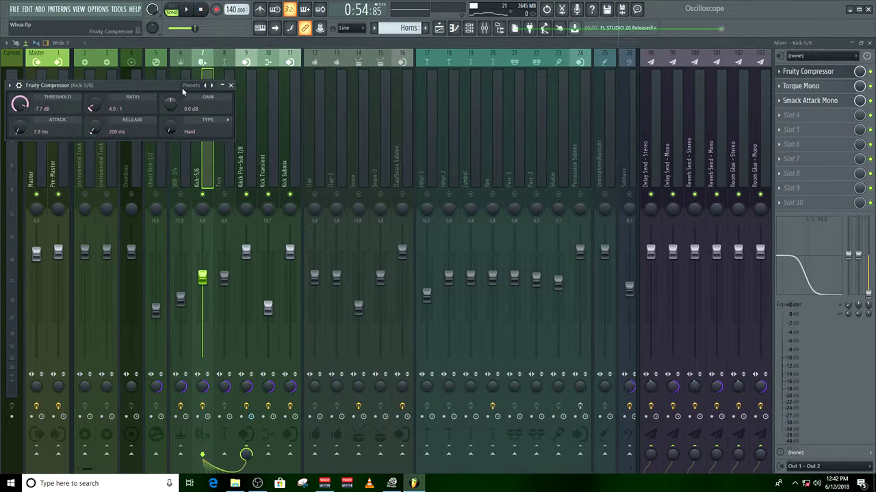
pyautogui.moveTo(182, 91); pyautogui.dragTo(494, 125)
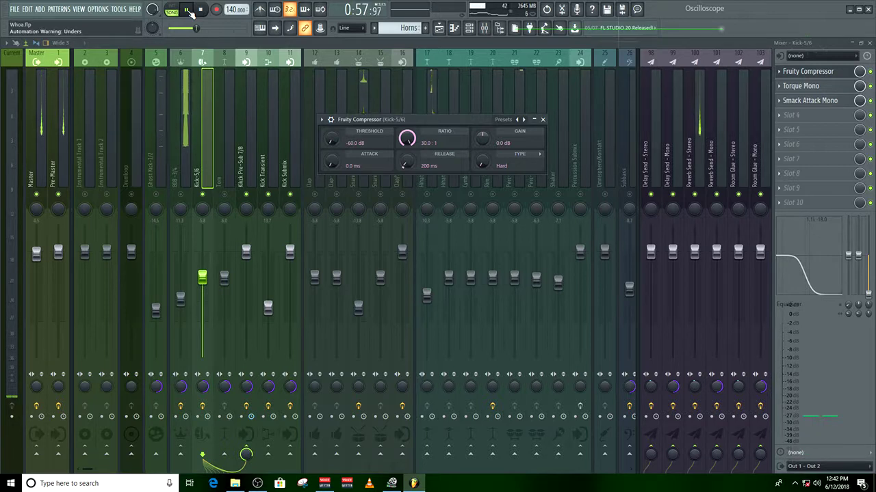
pyautogui.click(188, 10)
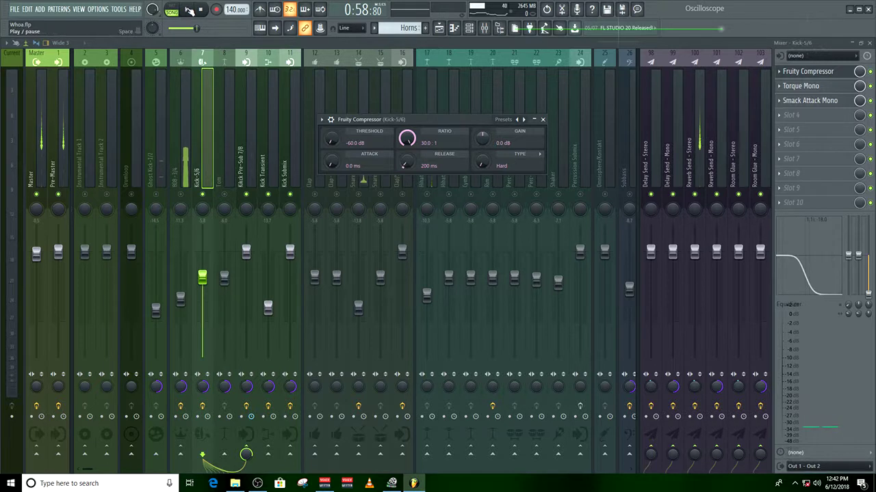
pyautogui.click(695, 195)
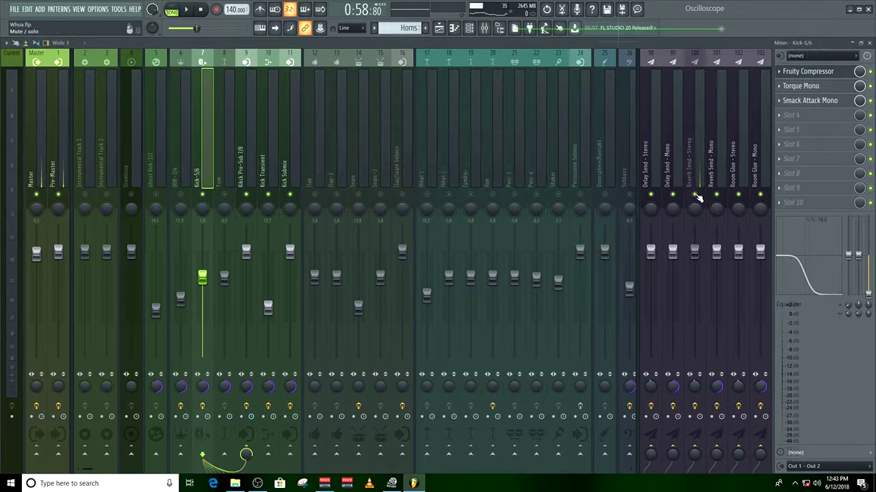
pyautogui.click(804, 71)
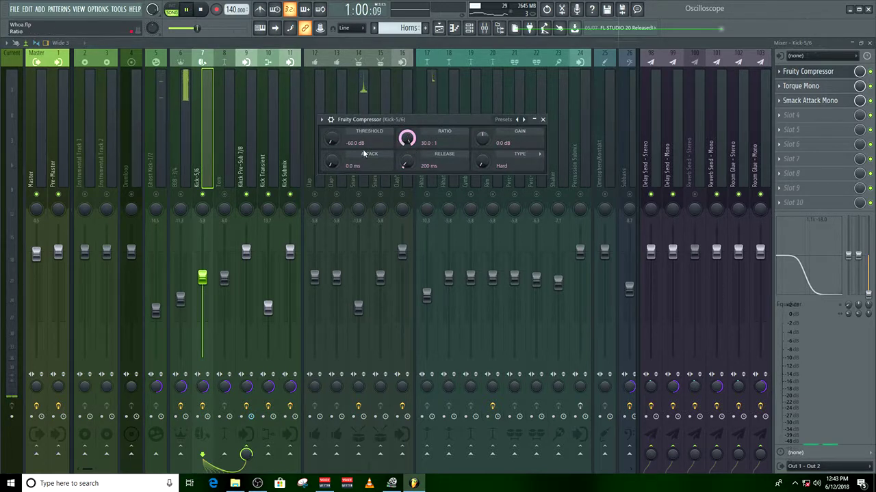
# During playback, set the Kick-5/6 compressor to 9.7 ms attack, 4.0:1 ratio and -9.7 dB threshold, and close it.
pyautogui.moveTo(331, 162); pyautogui.dragTo(331, 142)
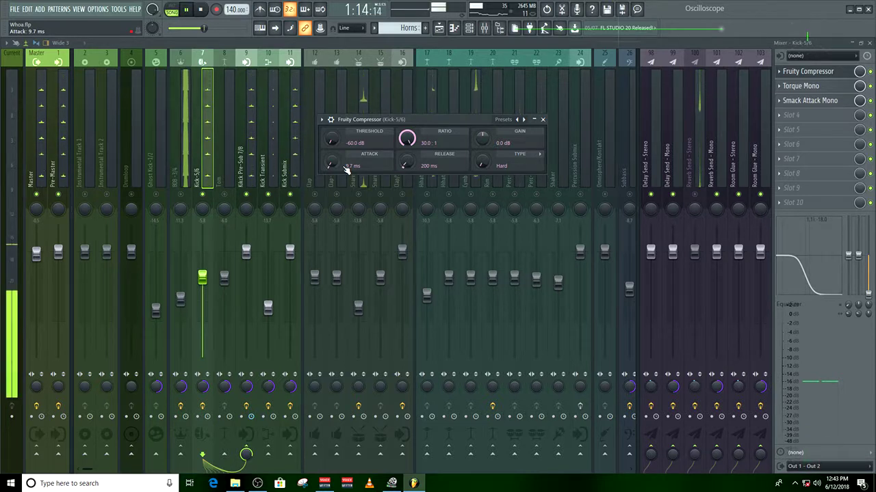
pyautogui.moveTo(412, 142); pyautogui.dragTo(402, 144)
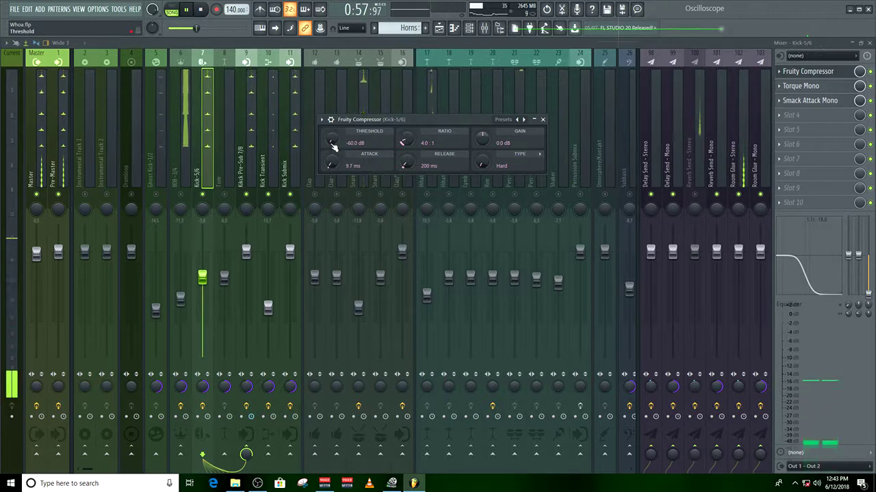
pyautogui.moveTo(327, 142); pyautogui.dragTo(327, 132)
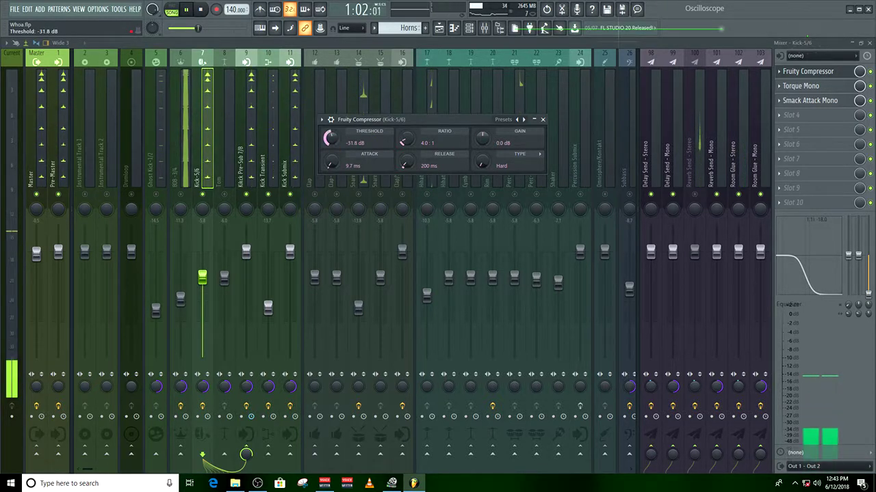
pyautogui.moveTo(329, 138); pyautogui.dragTo(331, 133)
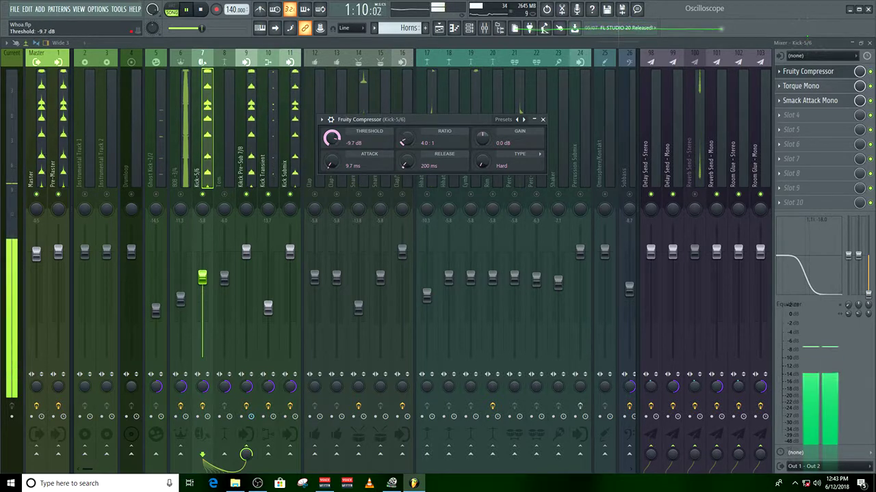
pyautogui.click(542, 119)
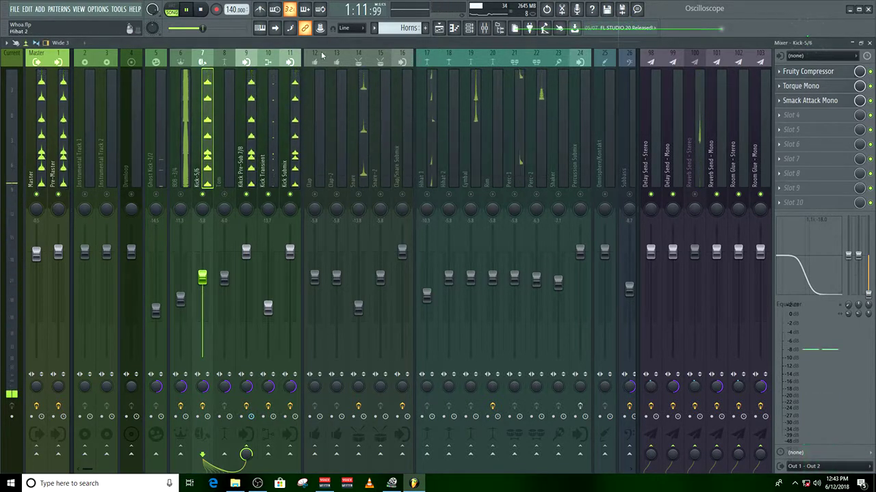
# Re-enable all mixer tracks, play the hook with the full mix, and stop playback.
pyautogui.click(204, 8)
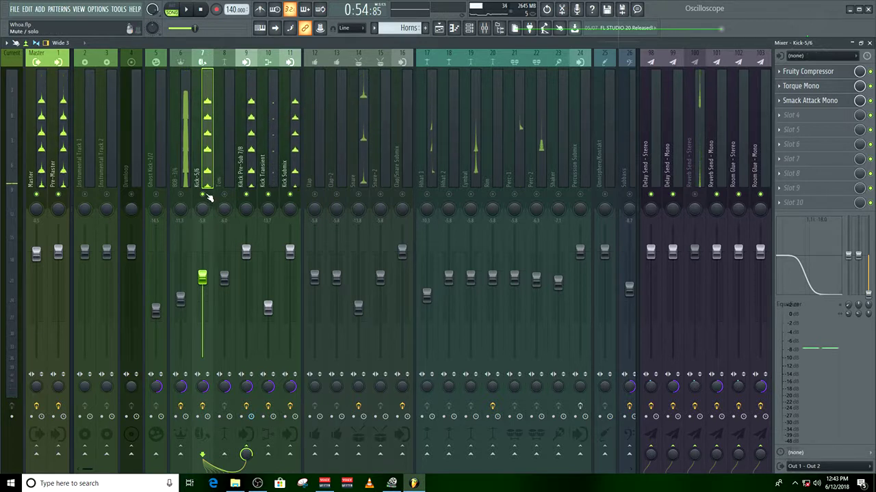
pyautogui.click(186, 9)
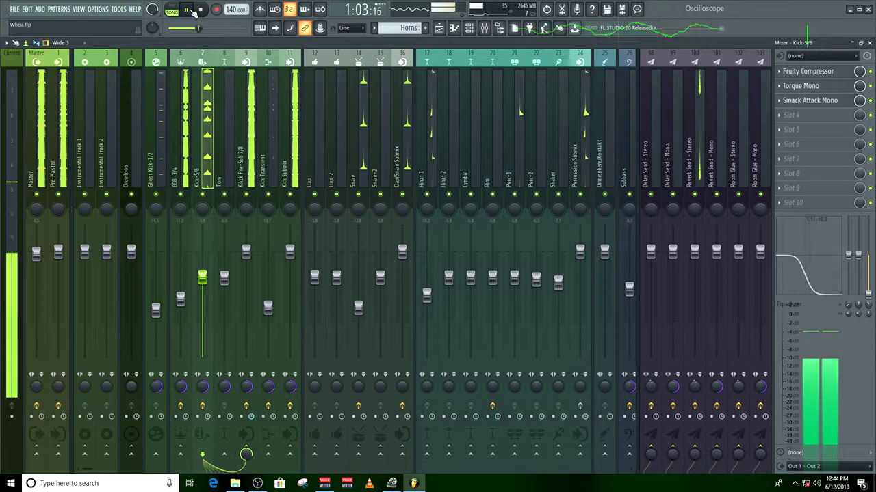
pyautogui.click(200, 9)
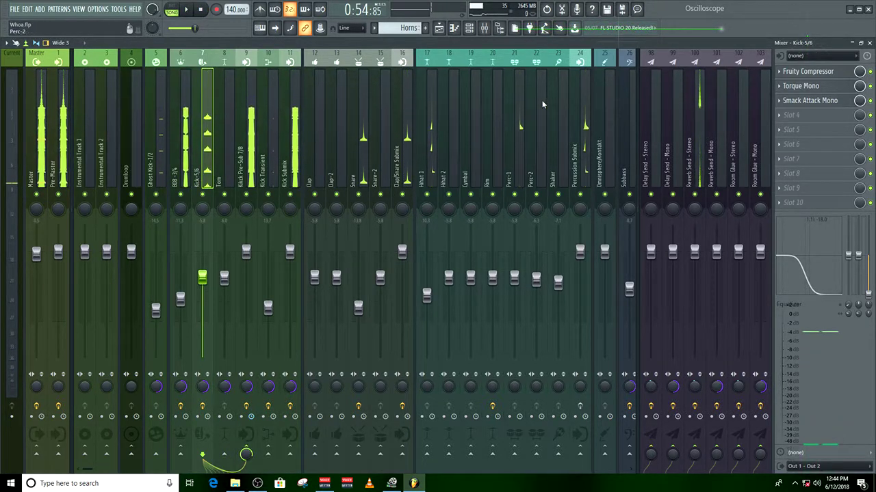
# Open Torque Mono on Kick-5/6, lower its Torque to -570 cents during playback, and close the plugin.
pyautogui.click(829, 86)
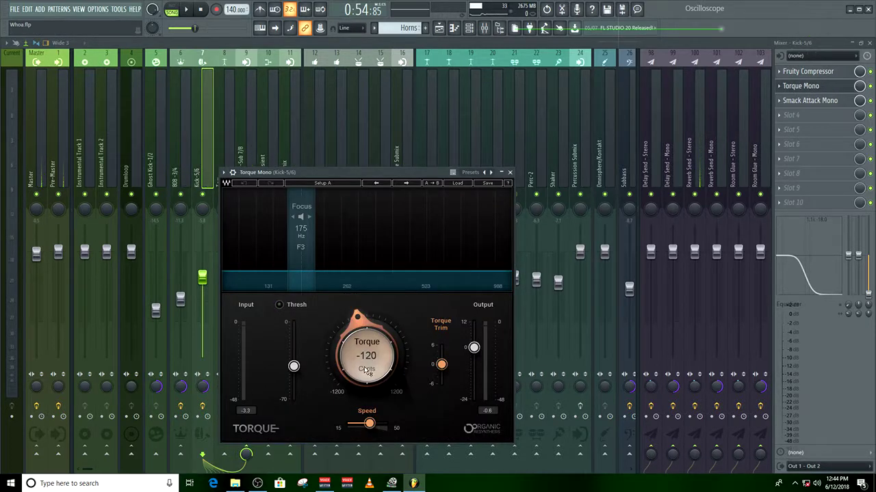
pyautogui.click(186, 9)
pyautogui.moveTo(367, 352); pyautogui.dragTo(366, 383)
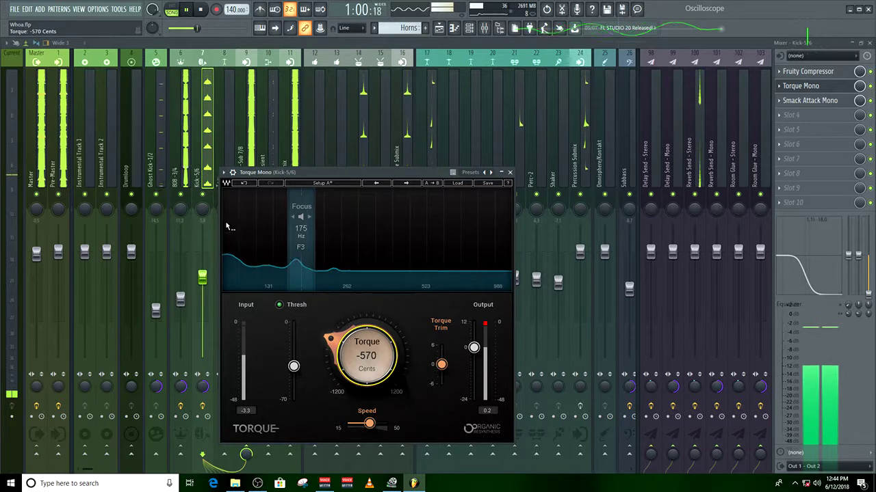
pyautogui.press('Escape')
# Solo Kick-5/6, set Torque Mono's Torque to -145 cents while listening, and stop playback.
pyautogui.rightClick(203, 195)
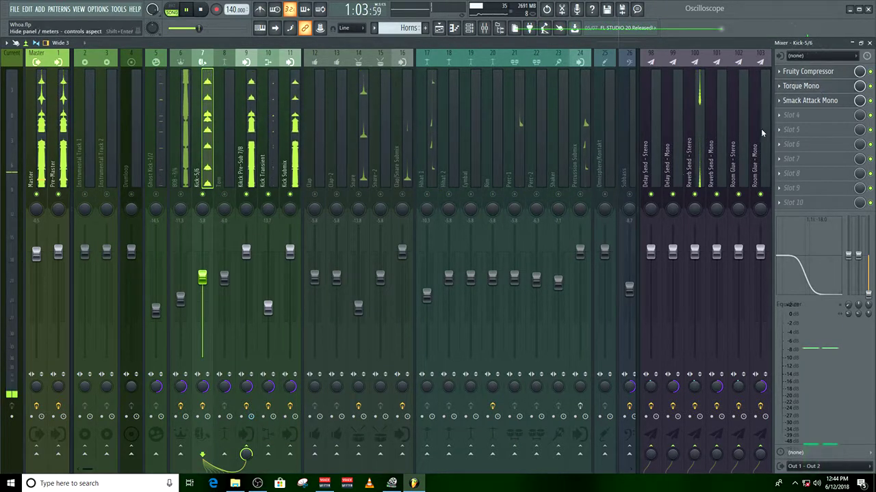
pyautogui.click(801, 86)
pyautogui.moveTo(366, 355); pyautogui.dragTo(367, 389)
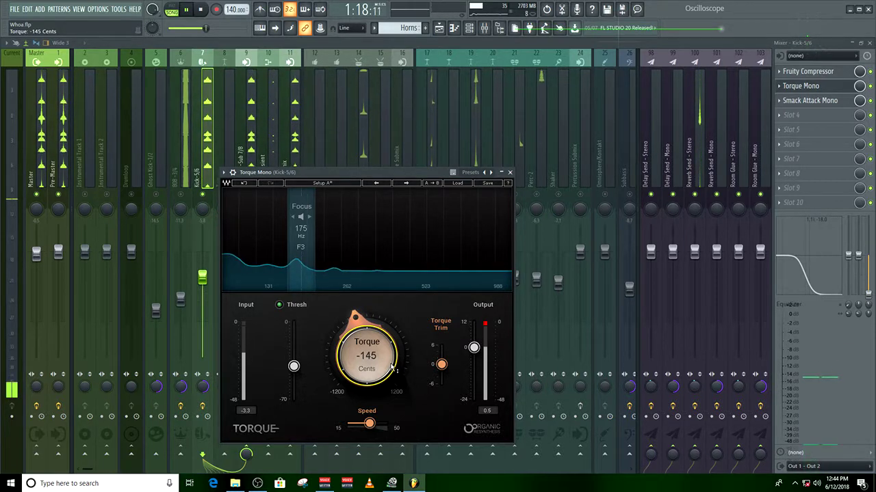
pyautogui.click(369, 424)
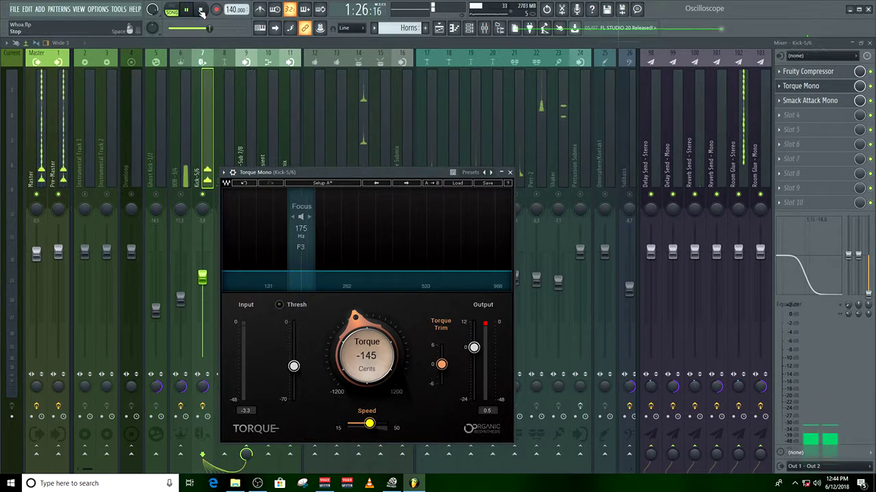
pyautogui.click(200, 8)
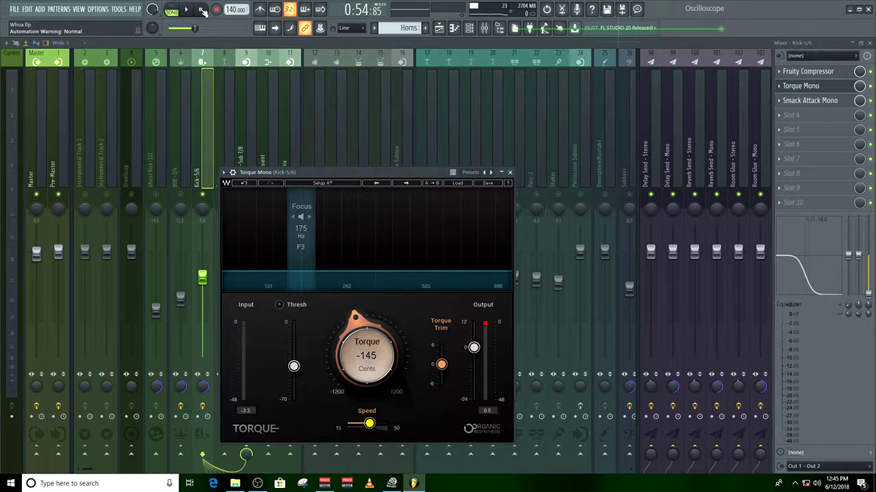
# Switch to Smack Attack Mono on Kick-5/6, raise its Attack to 5 during playback, and close it with the song stopped.
pyautogui.click(510, 172)
pyautogui.click(814, 100)
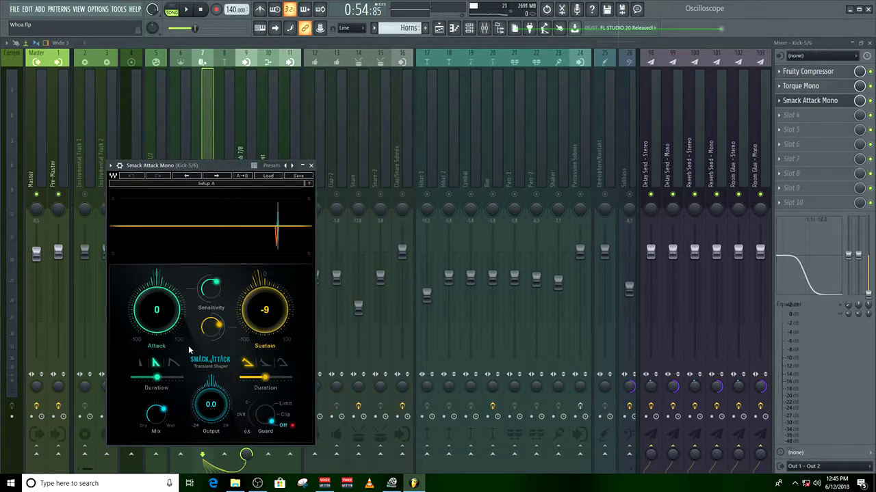
pyautogui.click(190, 11)
pyautogui.moveTo(156, 310)
pyautogui.mouseDown()
pyautogui.moveTo(156, 336)
pyautogui.moveTo(157, 284)
pyautogui.moveTo(156, 337)
pyautogui.moveTo(156, 307)
pyautogui.mouseUp()
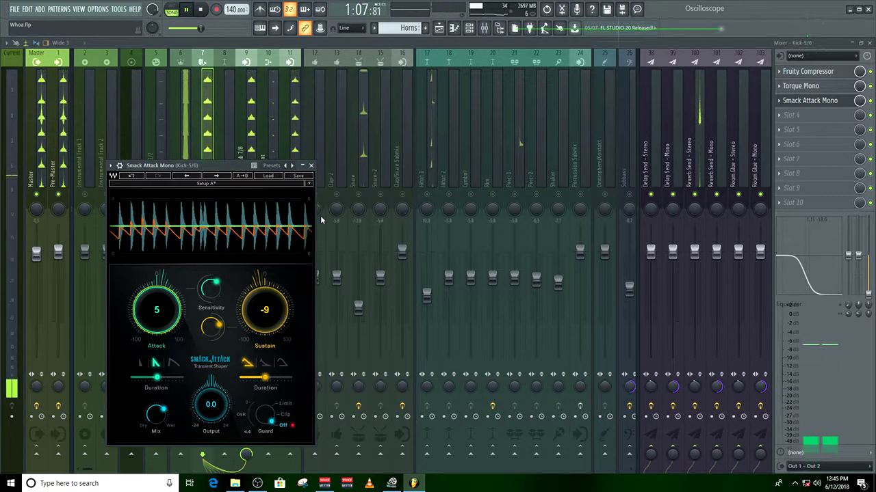
pyautogui.press('Escape')
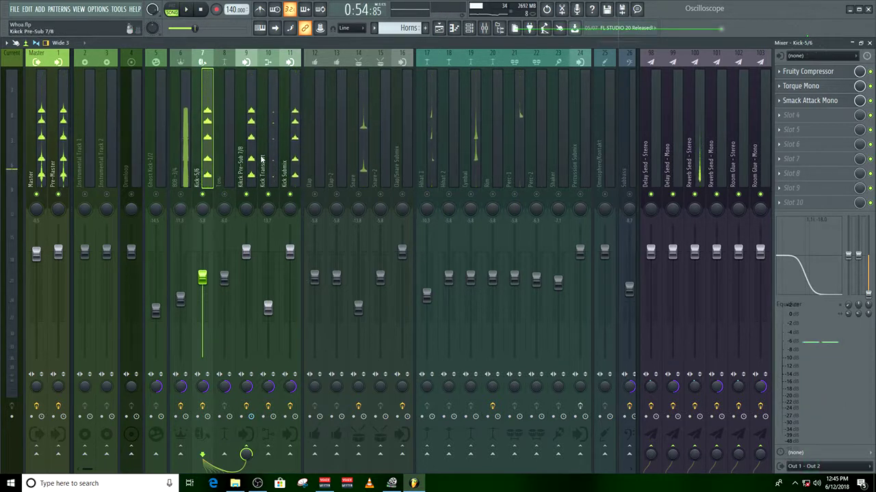
# Examine the effect chains and routing of the Kick Submix and Kick Transient tracks, ending on Kick Submix.
pyautogui.click(289, 160)
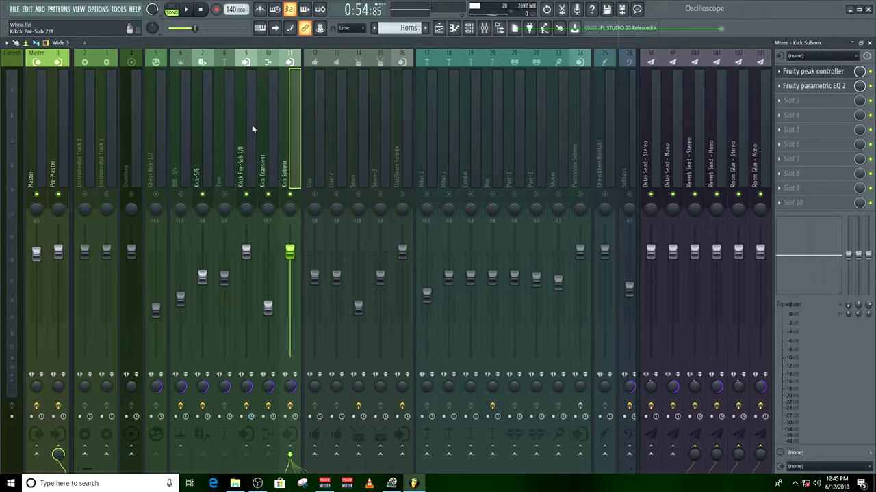
pyautogui.click(265, 146)
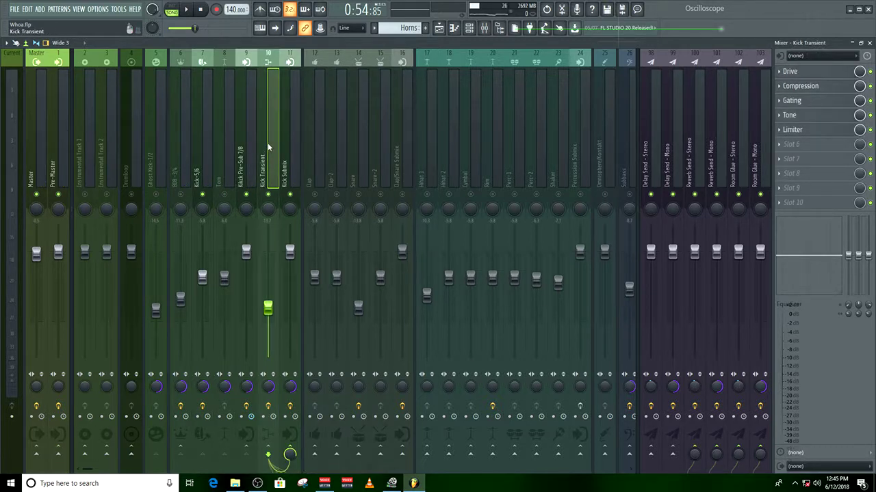
pyautogui.click(293, 150)
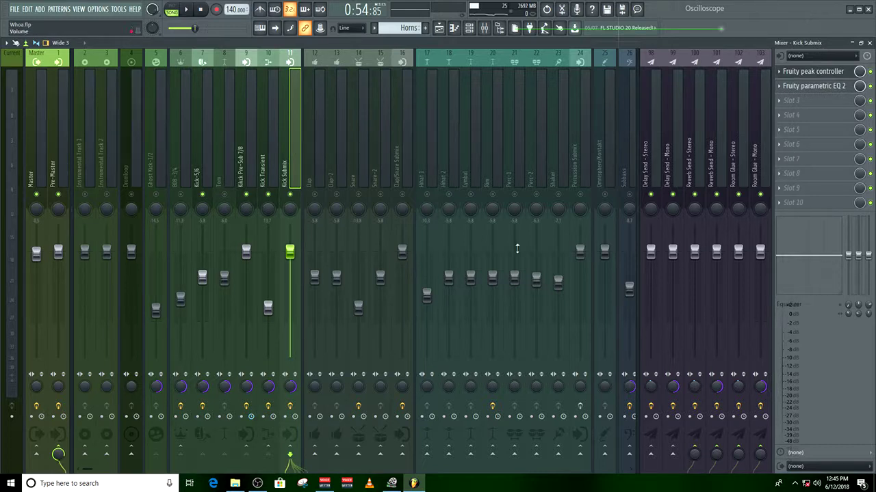
# Demonstrate cutting Kick Submix's high EQ band to -18.0 twice, flatten the EQ each time, and close the mixer.
pyautogui.moveTo(868, 261); pyautogui.dragTo(869, 295)
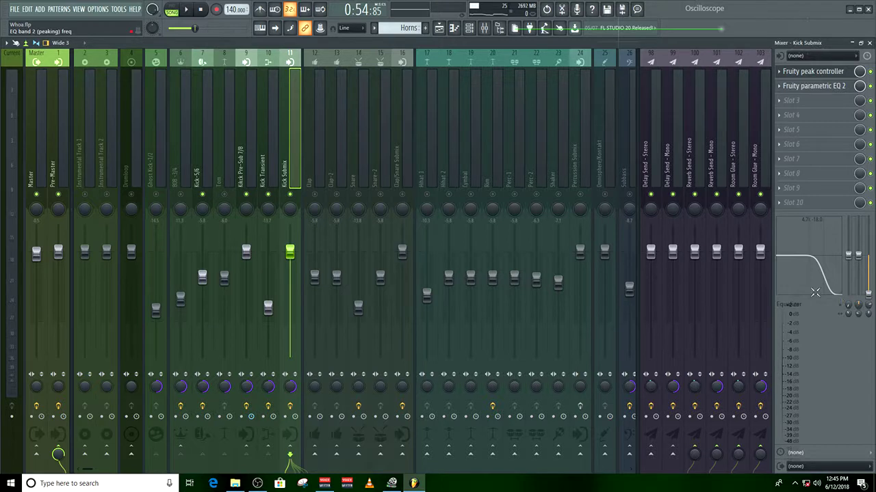
pyautogui.moveTo(869, 296); pyautogui.dragTo(848, 260)
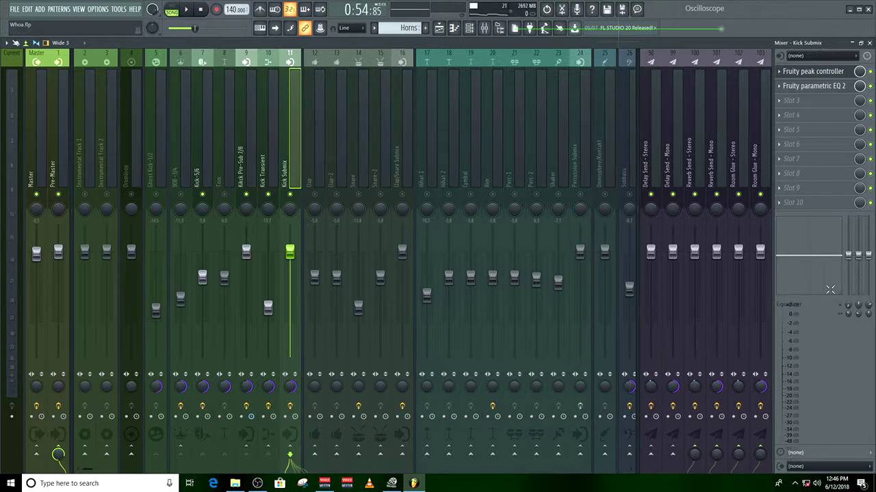
pyautogui.moveTo(868, 256); pyautogui.dragTo(868, 295)
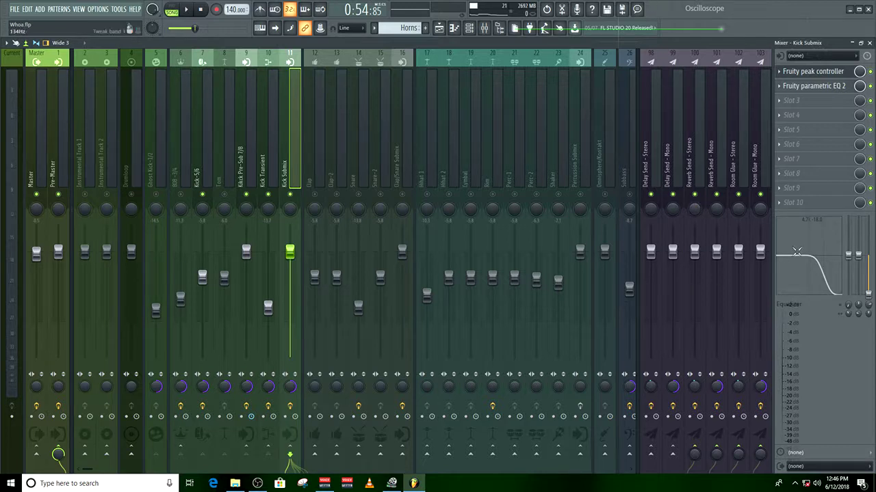
pyautogui.moveTo(867, 293); pyautogui.dragTo(868, 260)
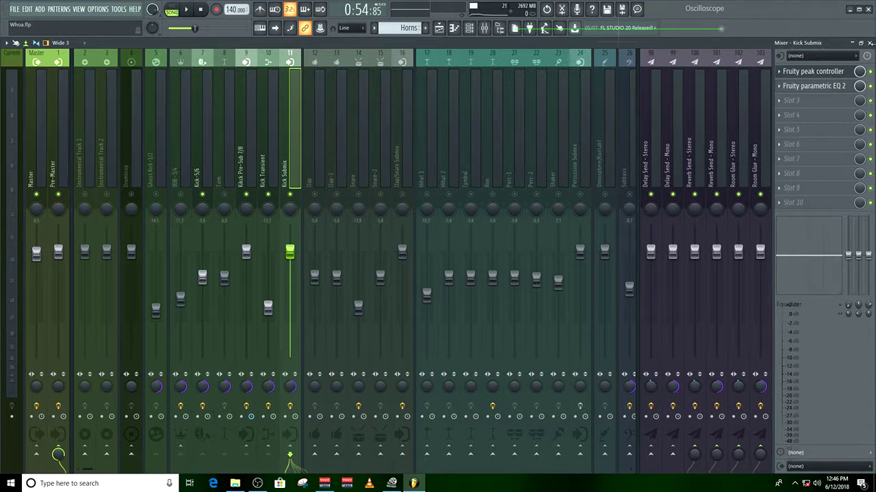
pyautogui.click(869, 43)
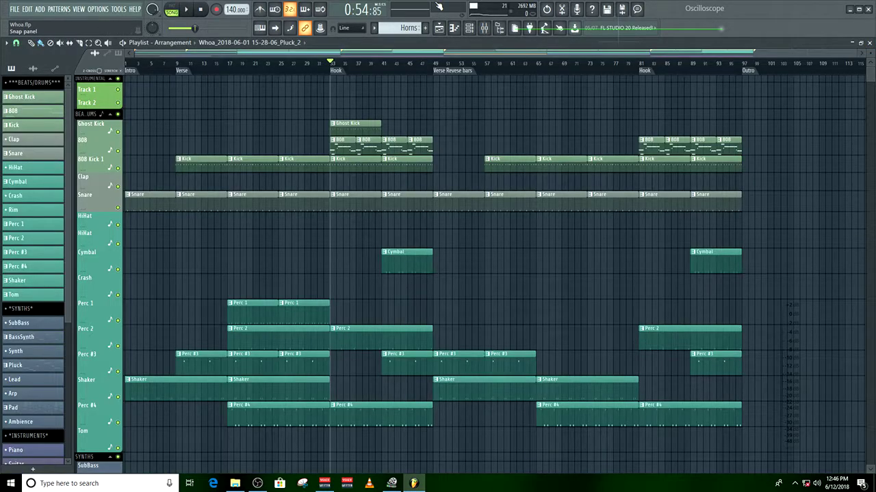
# Show the sample browser and expand FL Studio > Drum Kits > Arabic Drum Kit to view its samples.
pyautogui.click(500, 29)
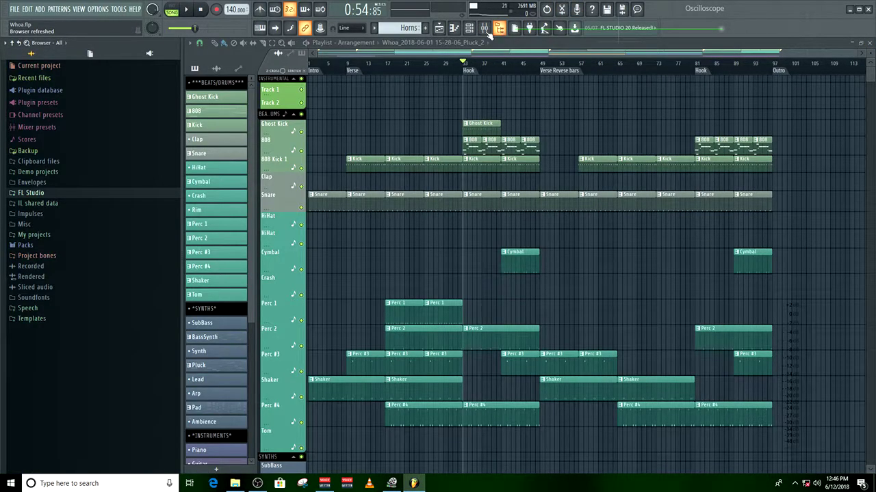
pyautogui.click(29, 194)
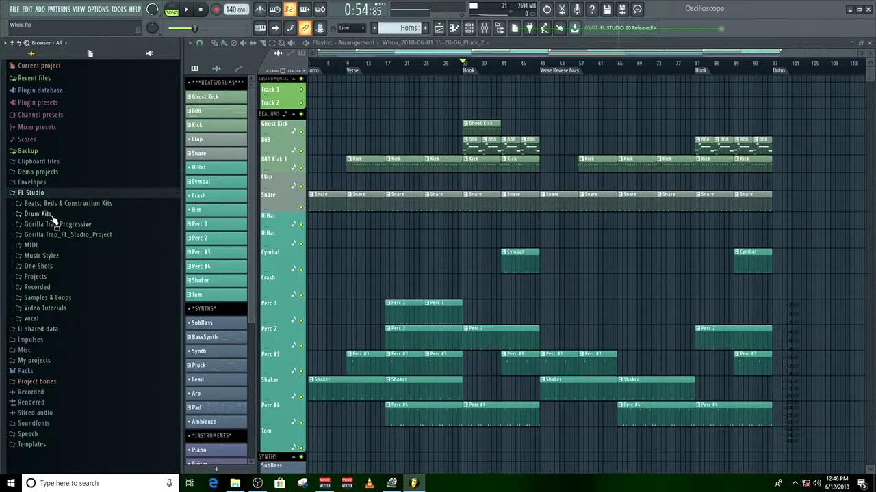
pyautogui.click(38, 214)
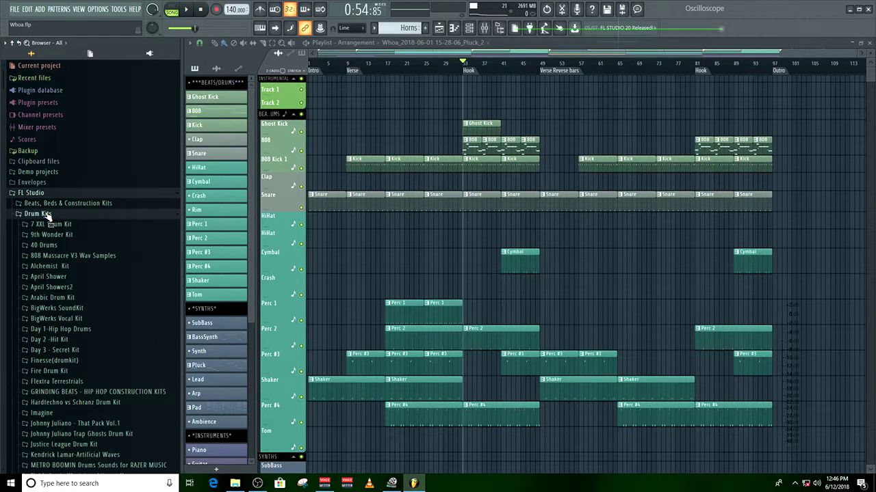
pyautogui.click(58, 298)
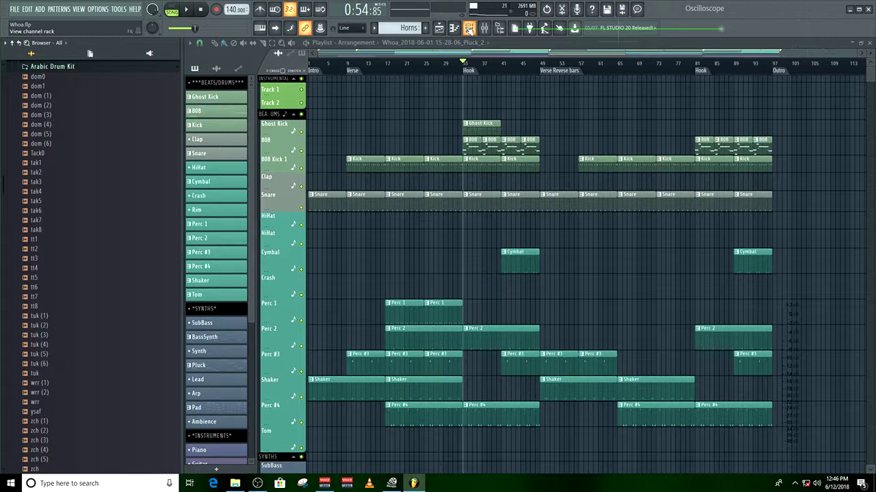
# Show the channel rack with the Kick channel's sampler settings, and collapse the Arabic Drum Kit folder.
pyautogui.click(469, 28)
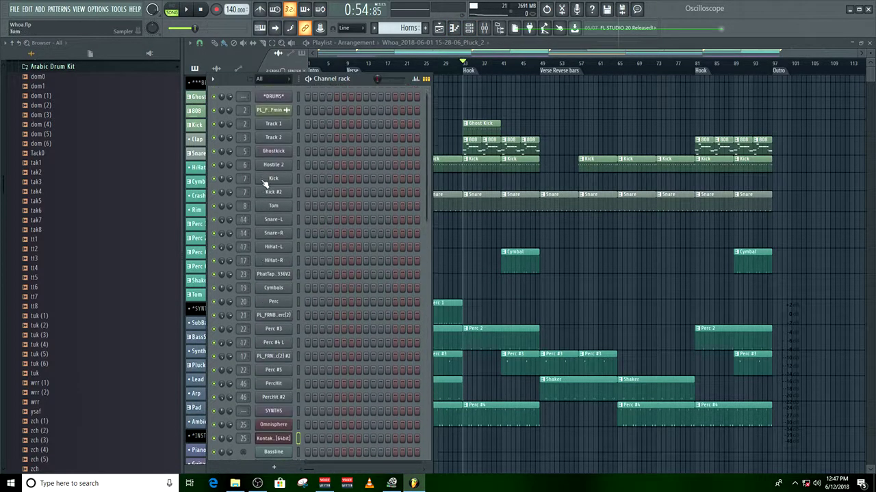
pyautogui.scroll(1, 267, 192)
pyautogui.click(281, 184)
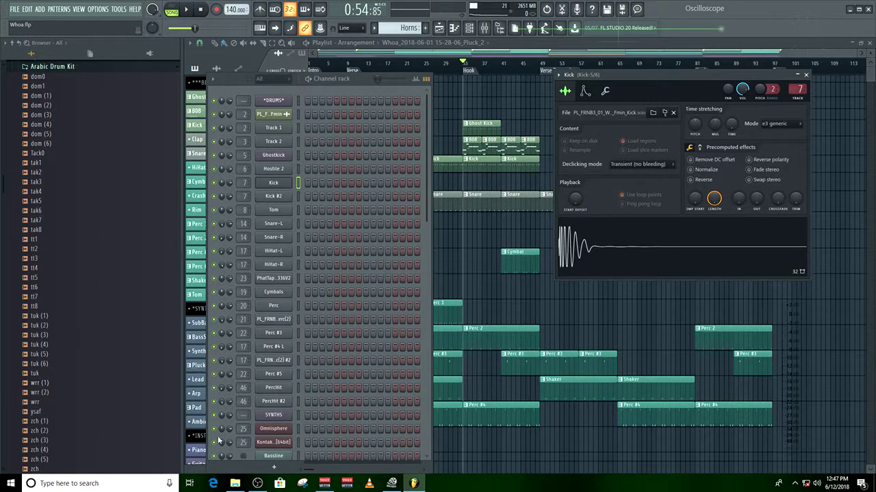
pyautogui.click(87, 69)
# Show the mixer, play the song from the Hook, and survey the meters across the drum, bass and synth tracks.
pyautogui.click(485, 27)
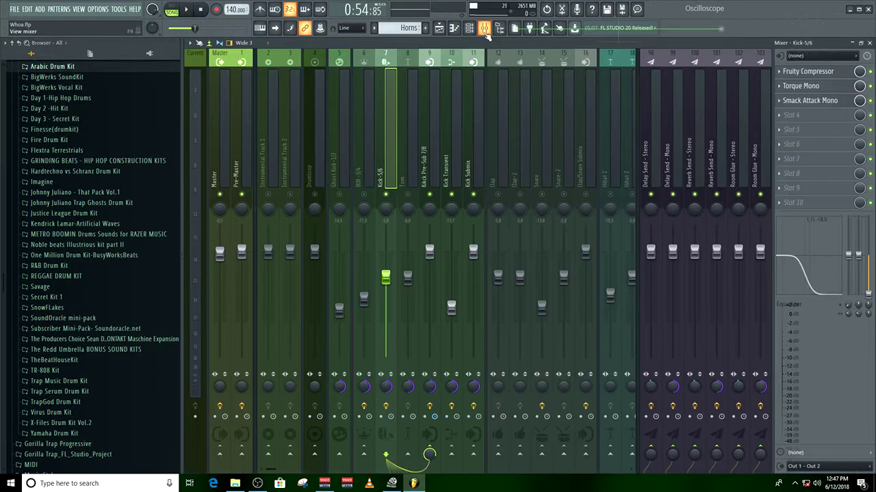
pyautogui.moveTo(273, 470); pyautogui.dragTo(295, 471)
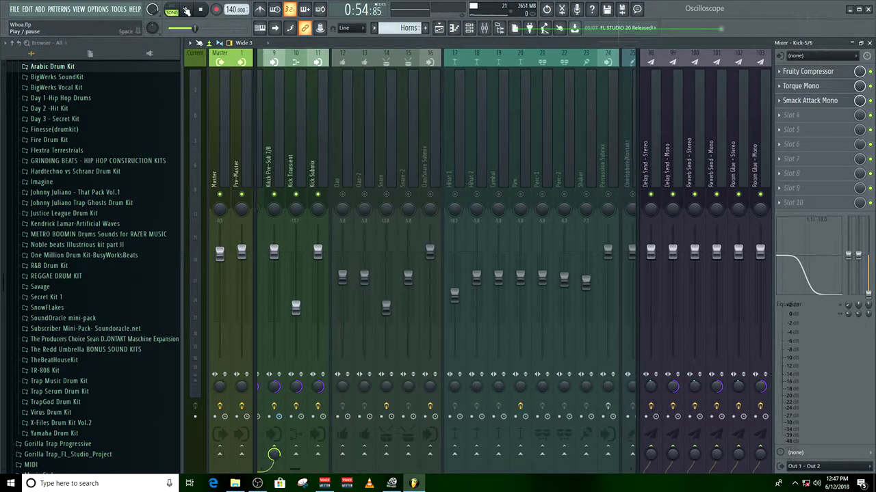
pyautogui.press('space')
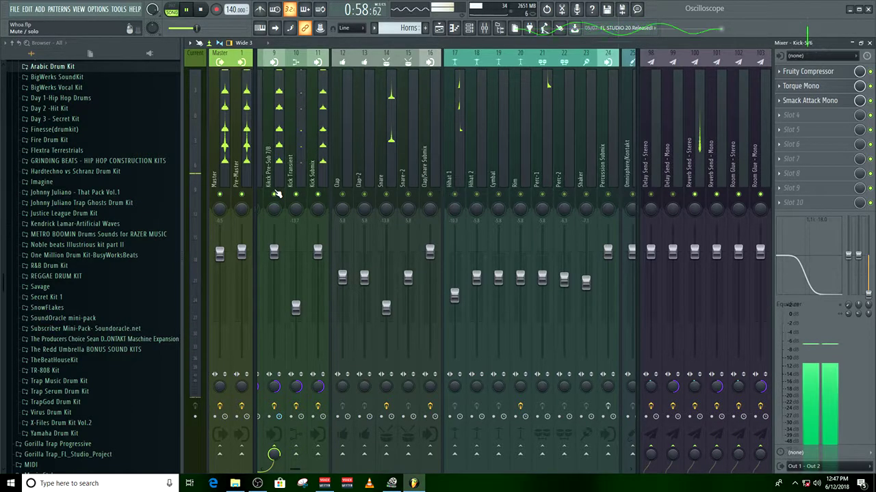
pyautogui.scroll(-5, 300, 463)
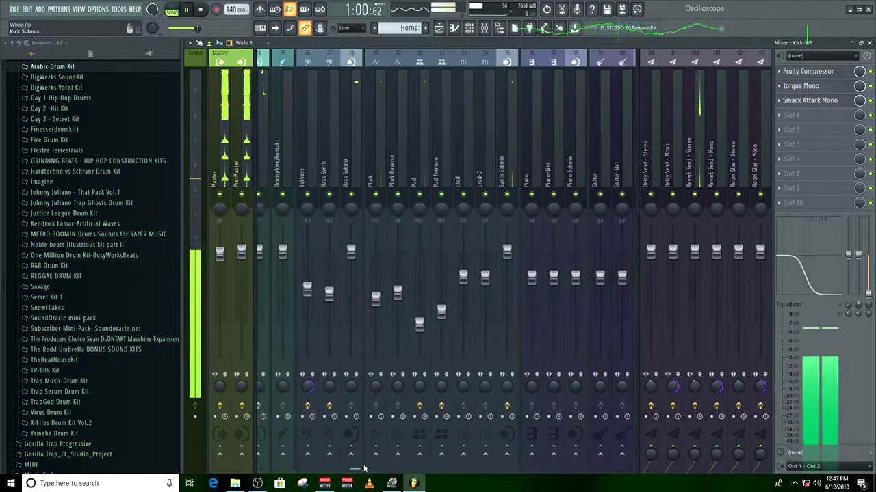
pyautogui.scroll(13, 411, 130)
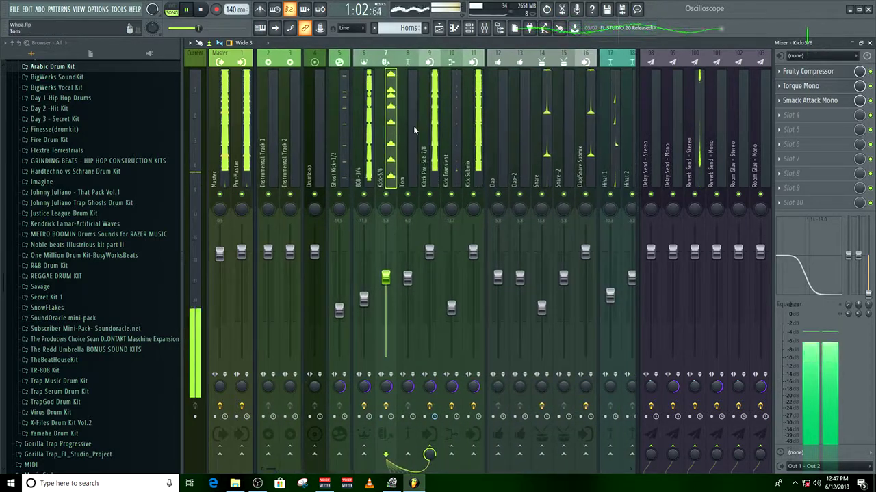
# Compare the effect chains and routing of the 808 -3/4 and Ghost Kick-1/2 tracks during playback.
pyautogui.click(370, 165)
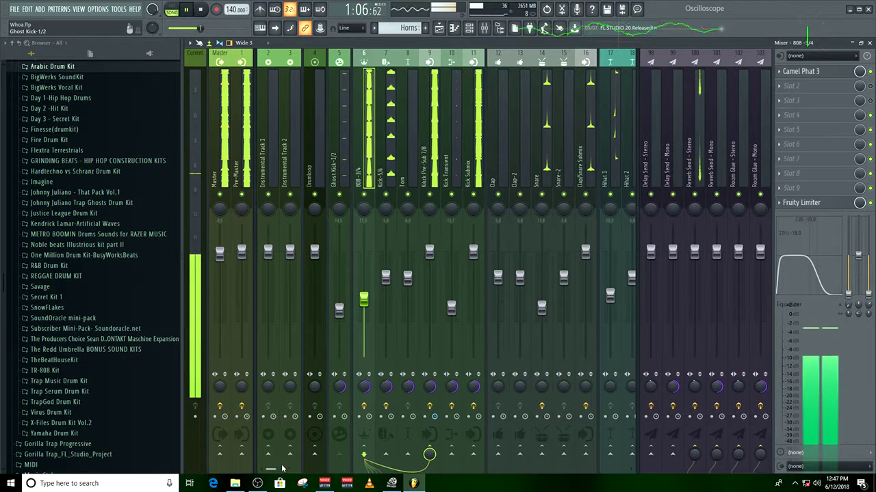
pyautogui.click(335, 229)
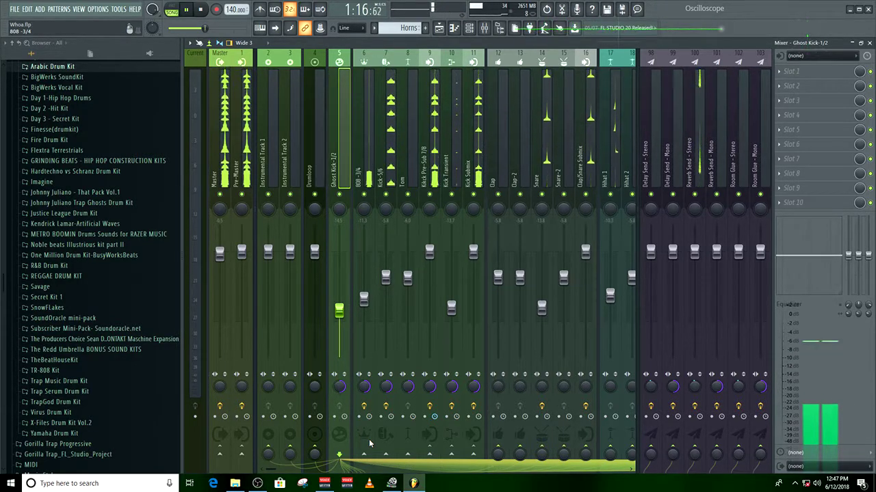
pyautogui.click(366, 151)
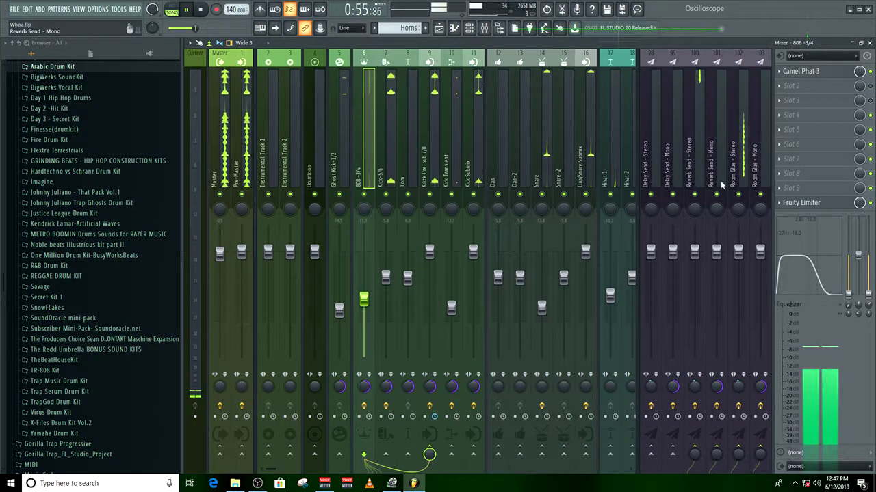
# Check Ghost Kick-1/2's routing and set the sidechain input of 808 -3/4's Fruity Limiter to 1.
pyautogui.click(801, 203)
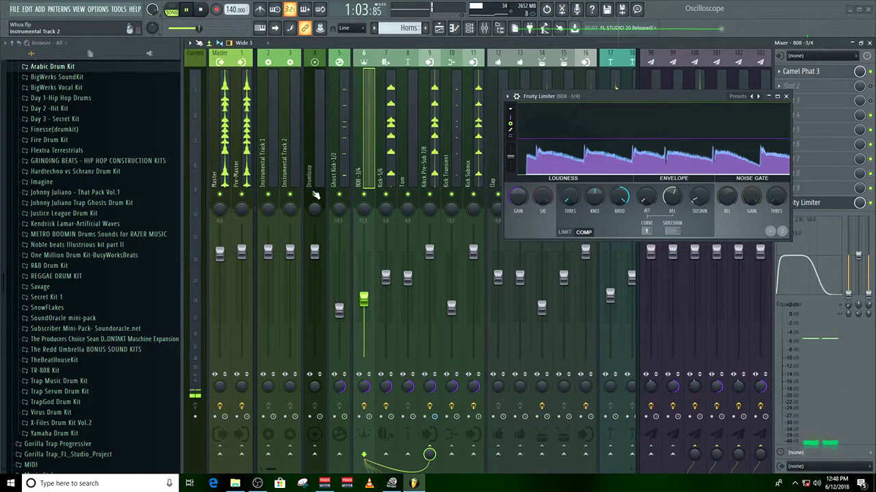
pyautogui.click(335, 164)
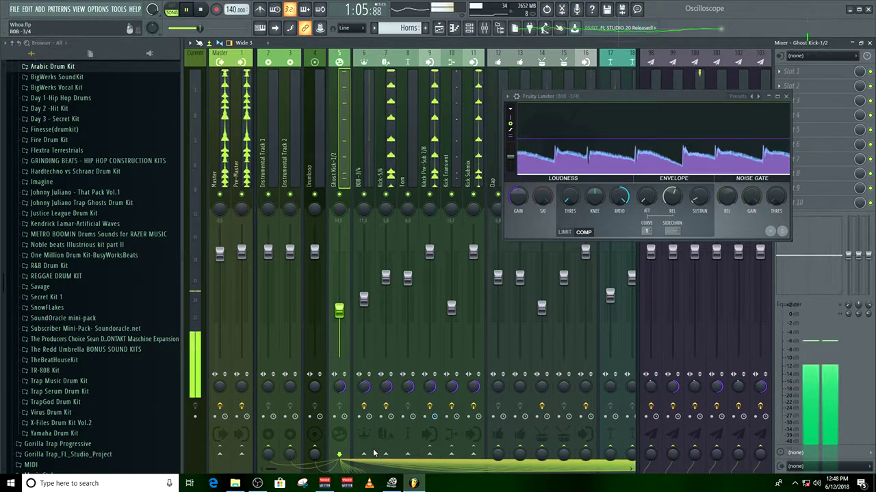
pyautogui.click(362, 287)
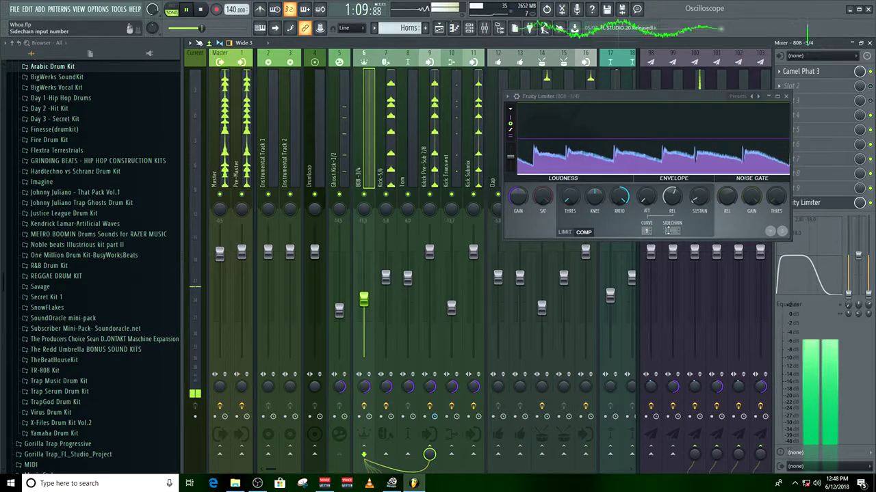
pyautogui.click(657, 231)
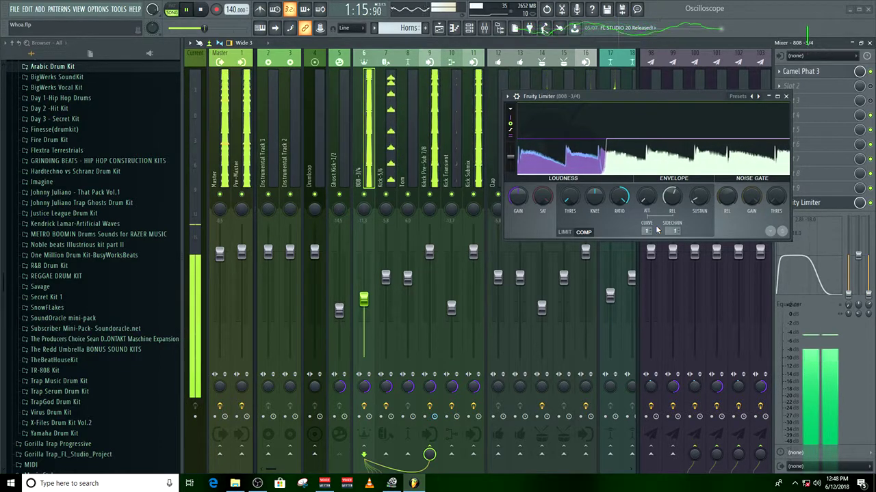
# Open WLM Plus Mono on the Pre-Master track, reset its loudness measurement during playback, and stop the song.
pyautogui.click(314, 183)
pyautogui.click(242, 171)
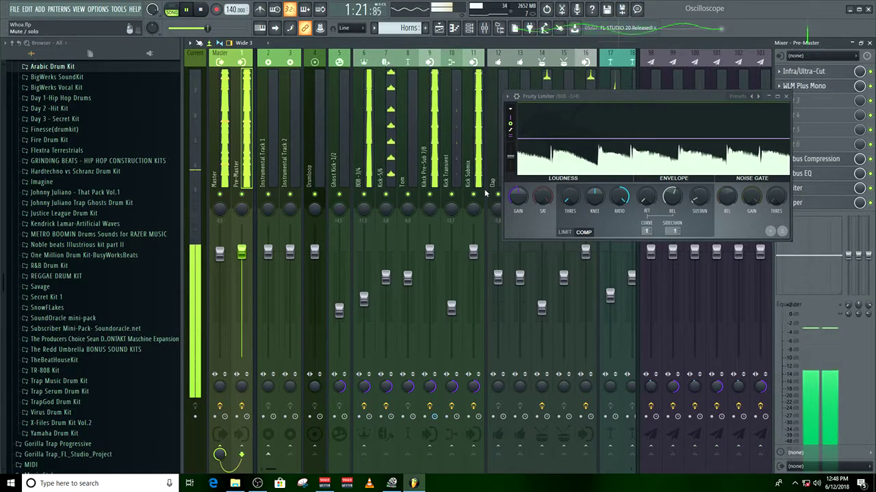
pyautogui.click(835, 89)
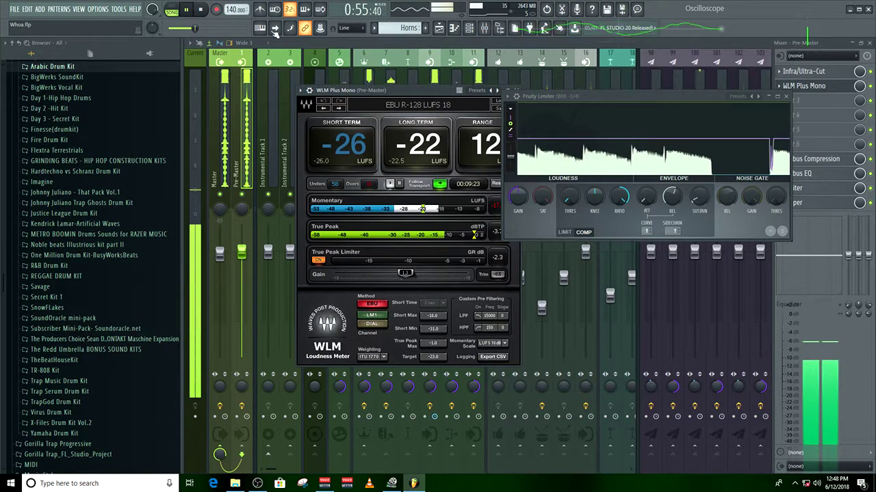
pyautogui.moveTo(393, 85); pyautogui.dragTo(316, 84)
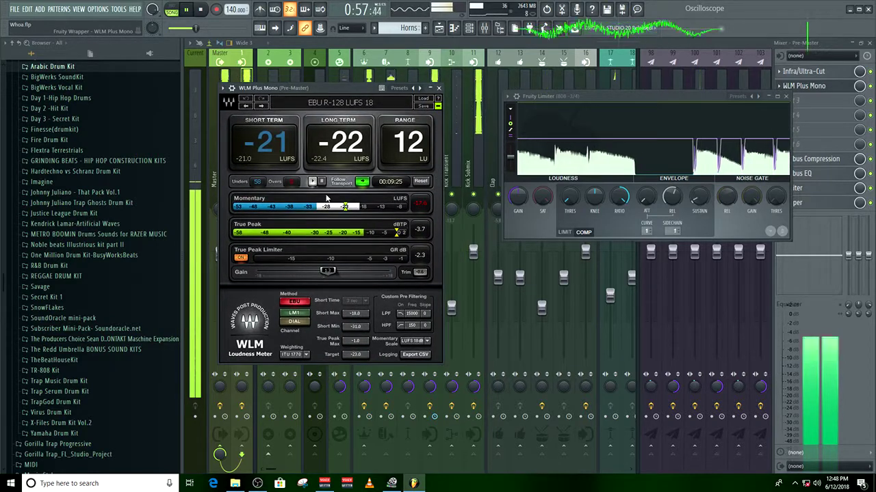
pyautogui.click(420, 182)
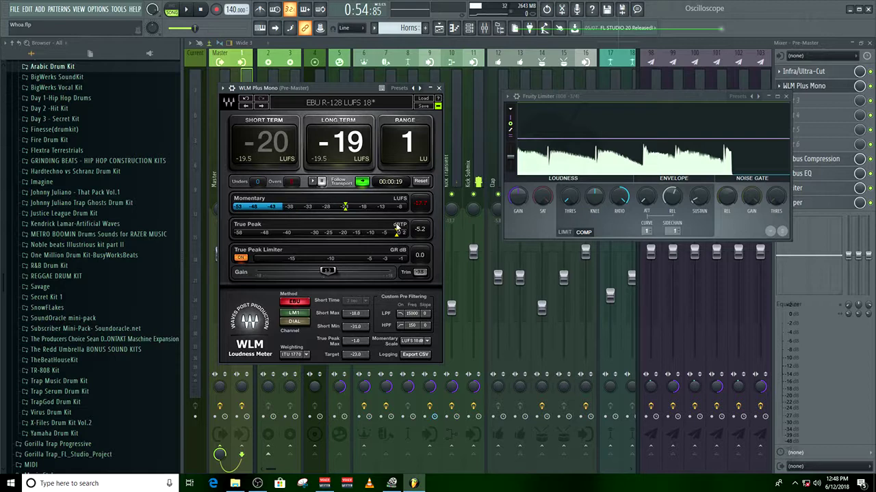
# Restore the mixer to its smaller size and inspect the Ghost Kick pattern's notes and its Ghostkick sampler settings.
pyautogui.click(862, 43)
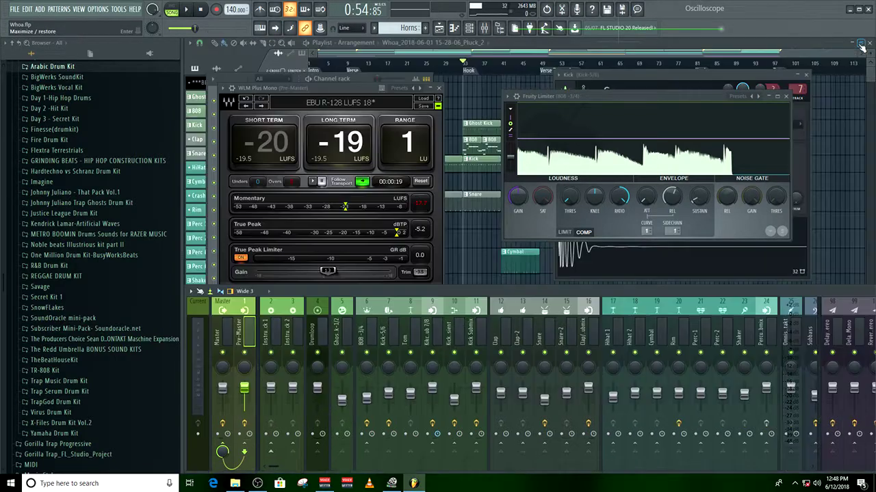
pyautogui.doubleClick(477, 127)
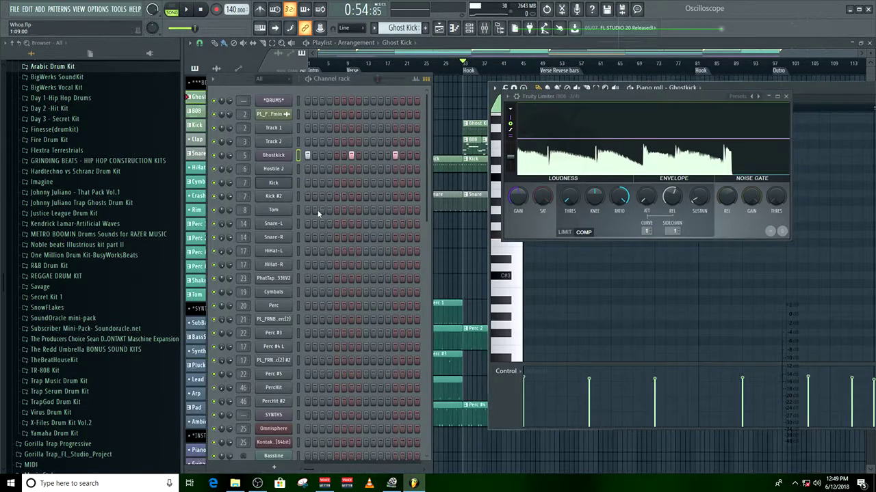
pyautogui.click(273, 155)
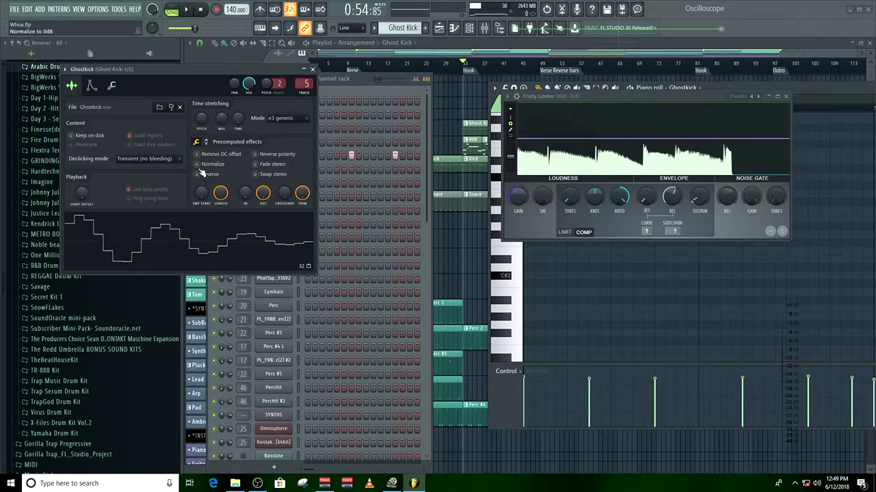
# Show the mixer with the browser hidden, then play the Hook to watch the kick and 808 meters and stop.
pyautogui.click(488, 30)
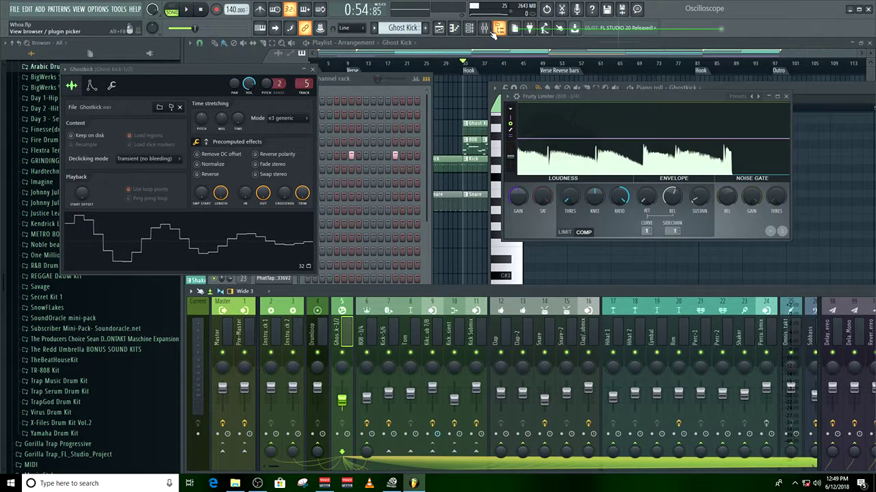
pyautogui.click(500, 28)
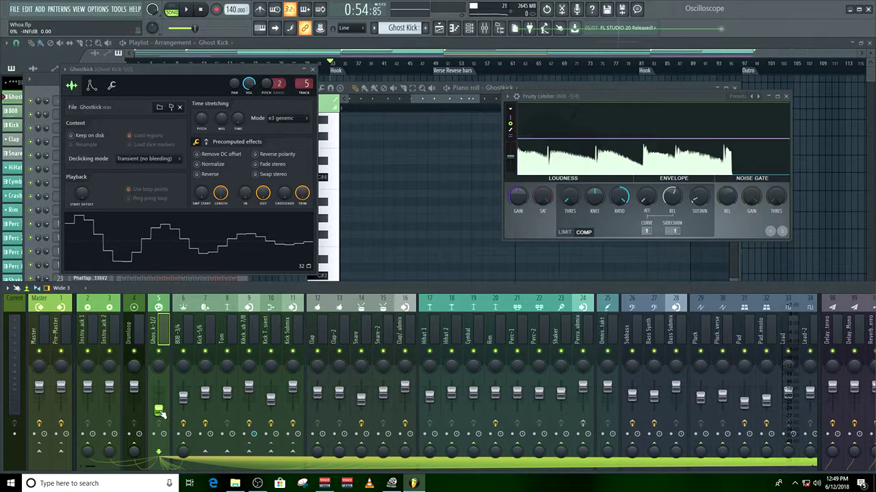
pyautogui.press('space')
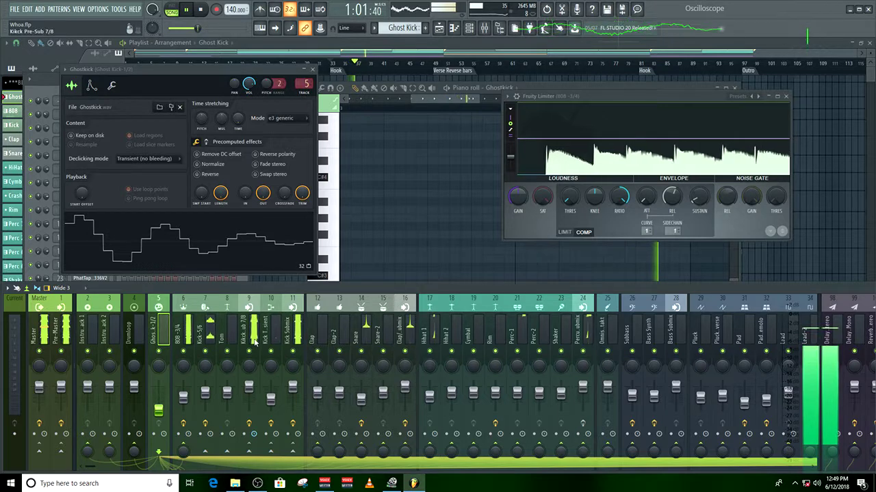
pyautogui.click(201, 10)
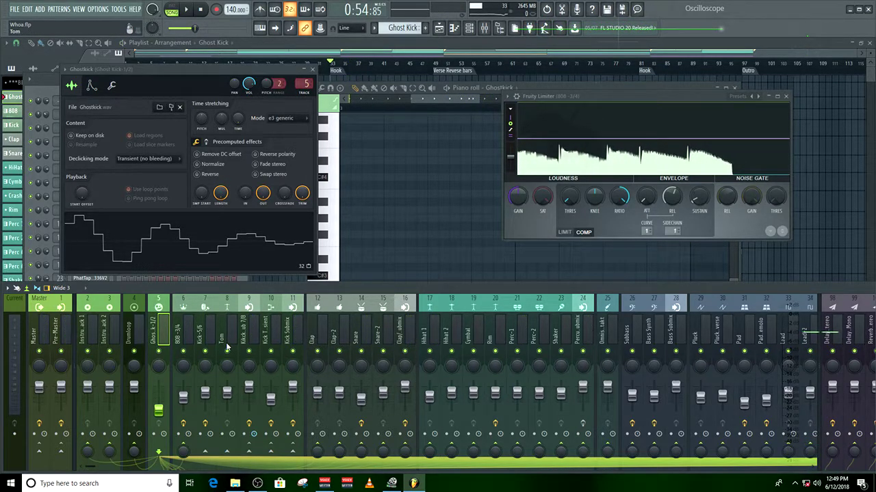
# Raise the Ghost Kick-1/2 track's volume slightly while watching the 808's limiter in playback, and close the mixer with the song stopped.
pyautogui.click(250, 346)
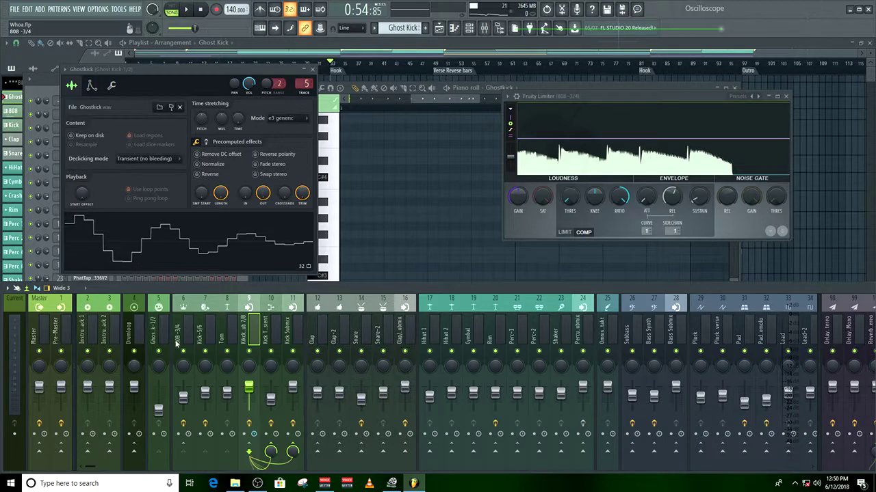
pyautogui.click(187, 10)
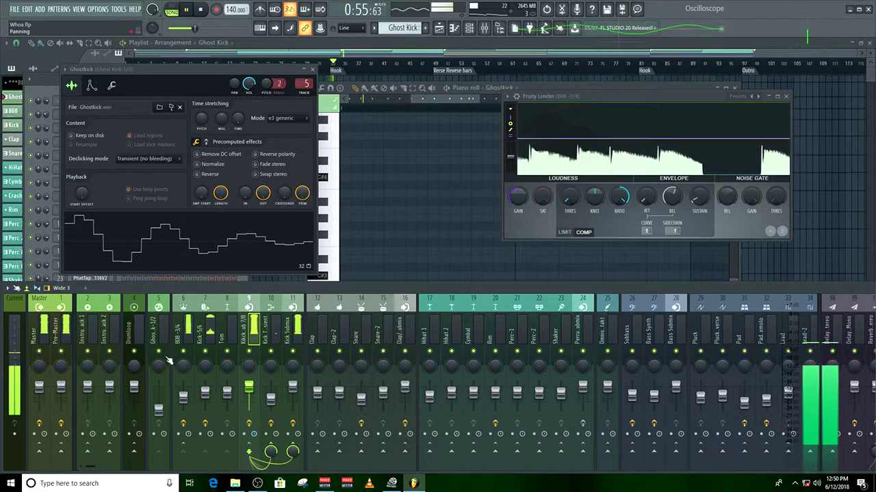
pyautogui.click(156, 396)
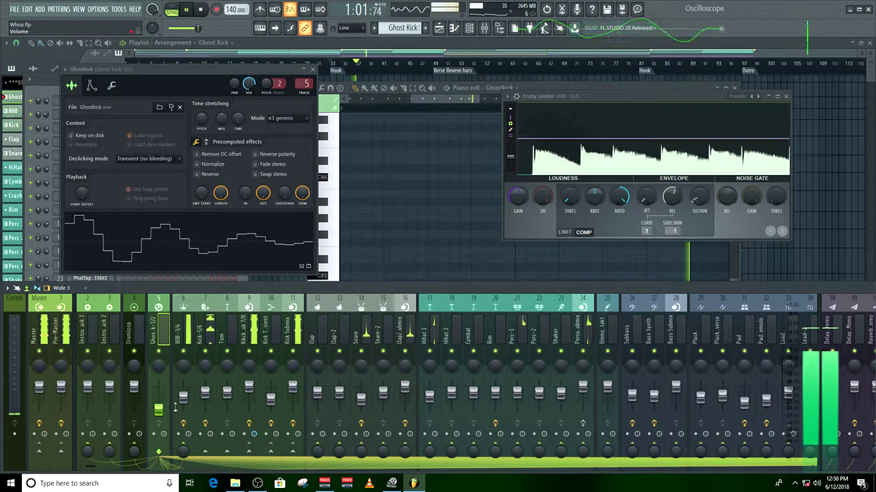
pyautogui.moveTo(158, 410); pyautogui.dragTo(158, 403)
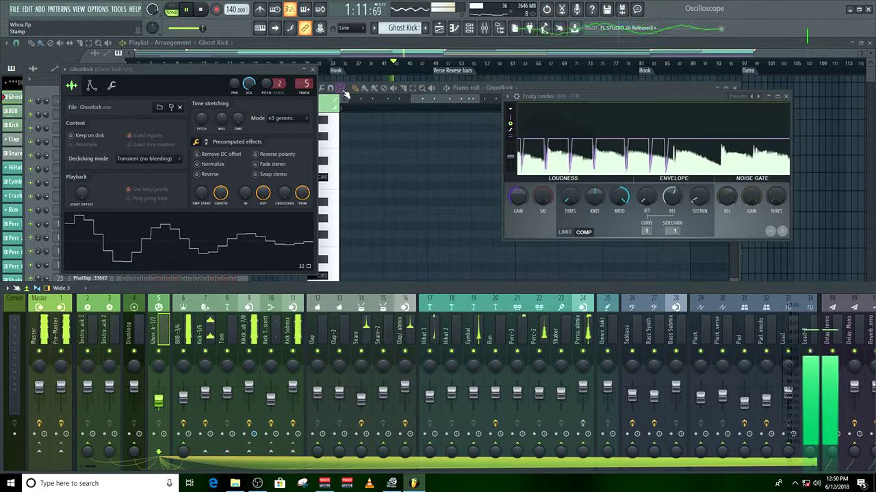
pyautogui.click(190, 11)
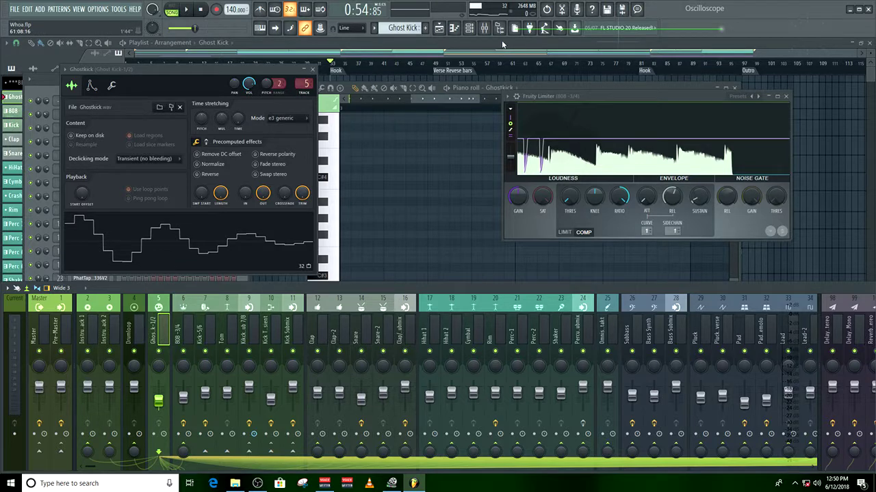
pyautogui.click(502, 44)
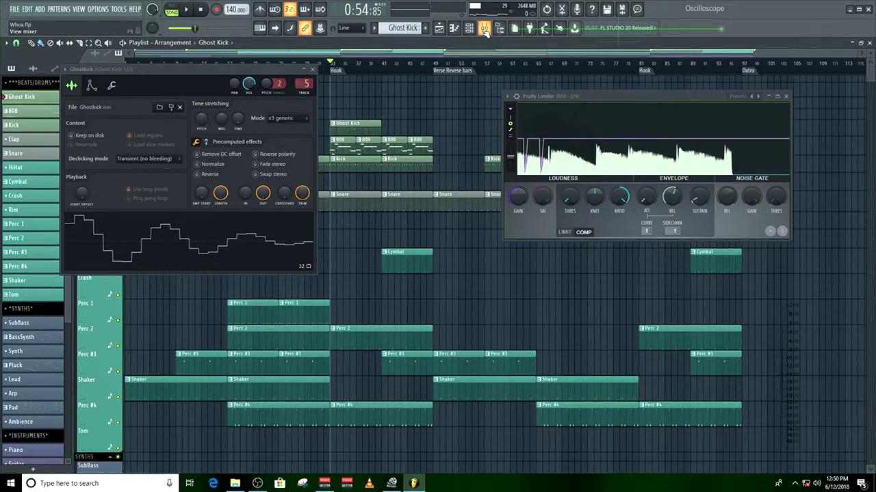
# Show the mixer and inspect the Hihat 1 and Hihat 2 tracks' effect slots and their routing to the percussion submix.
pyautogui.click(483, 28)
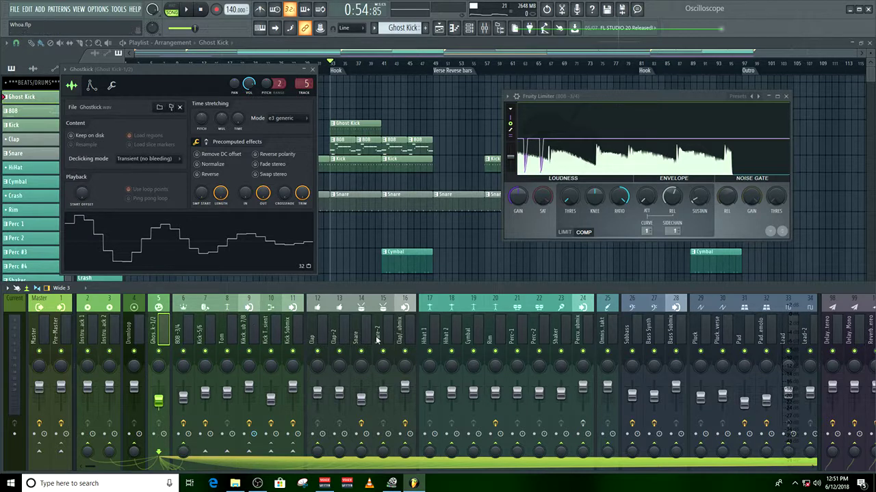
pyautogui.click(430, 332)
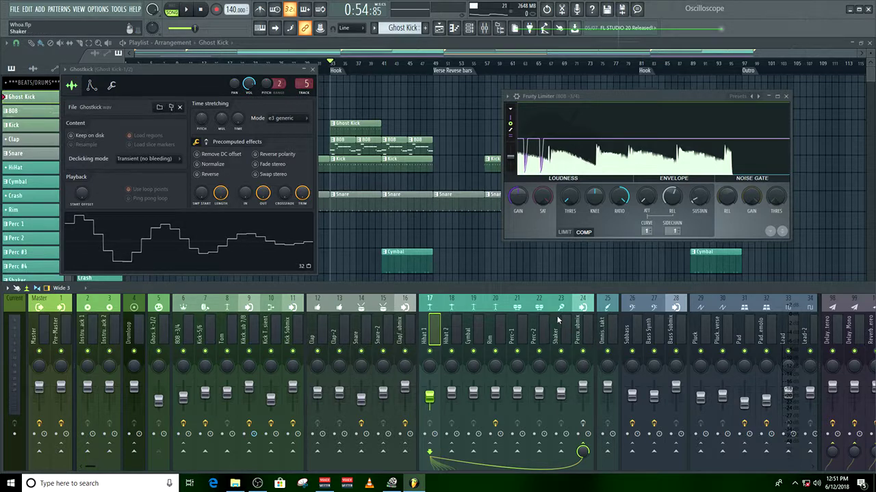
pyautogui.moveTo(809, 292); pyautogui.dragTo(688, 296)
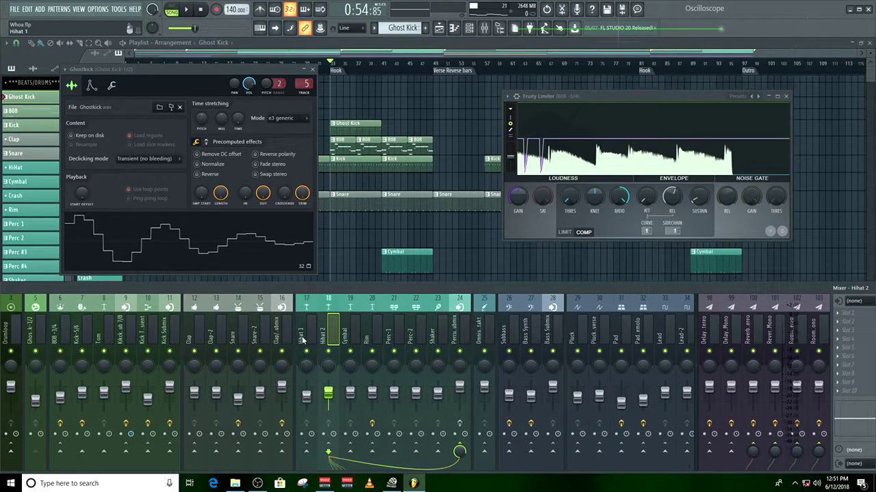
# Open the recent project Gorilla Trap Fl Studio Stock Plugin Template.flp and display the Phantom Channel's routing in the mixer.
pyautogui.click(15, 9)
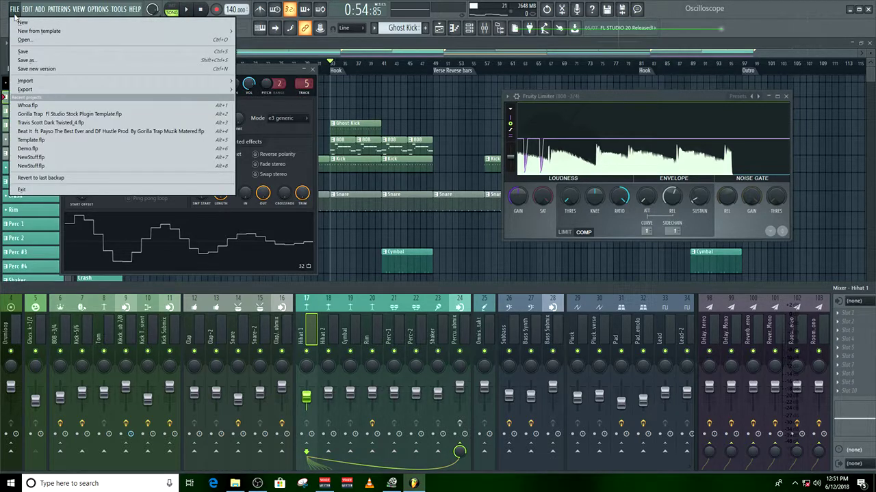
pyautogui.click(70, 115)
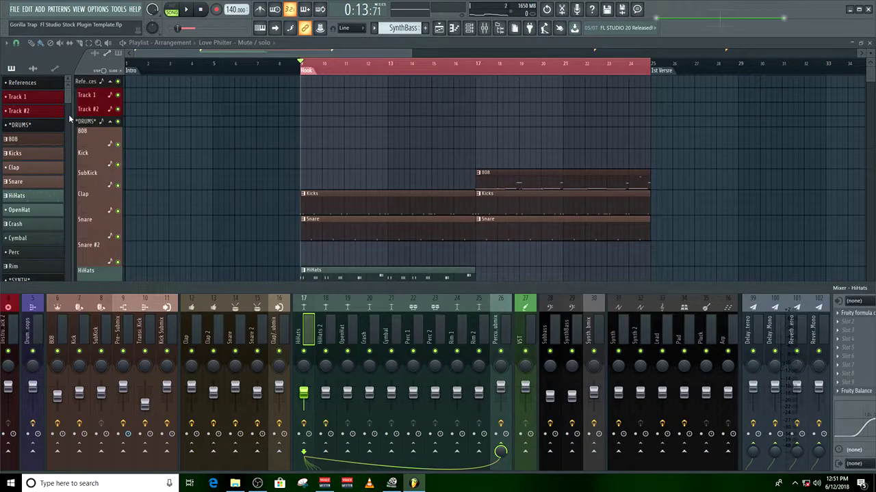
pyautogui.click(13, 338)
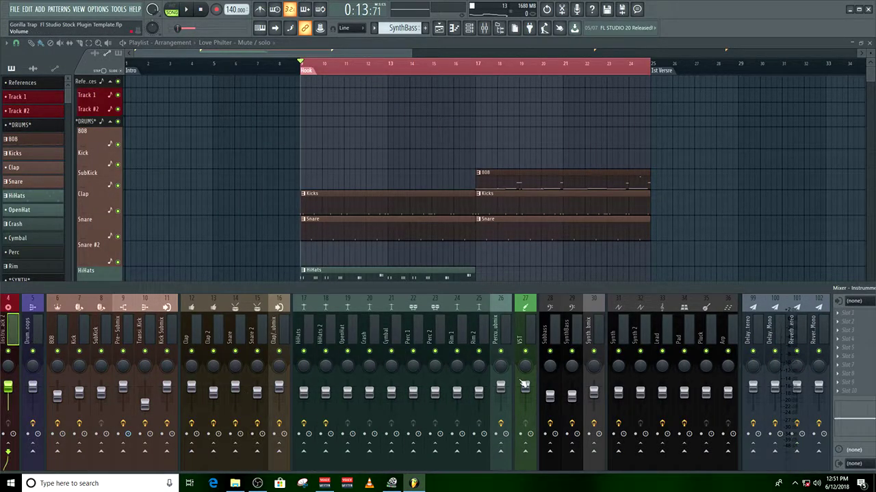
pyautogui.moveTo(747, 286); pyautogui.dragTo(626, 286)
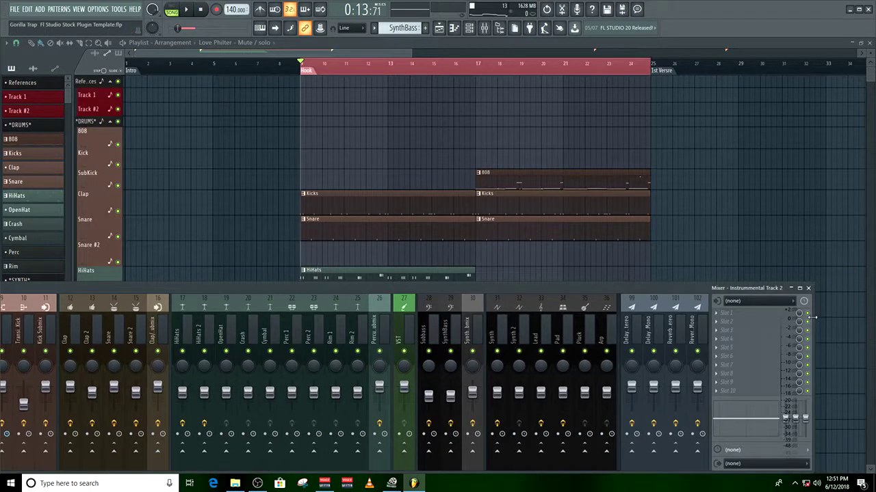
pyautogui.moveTo(675, 302); pyautogui.dragTo(597, 305)
pyautogui.moveTo(513, 285); pyautogui.dragTo(741, 282)
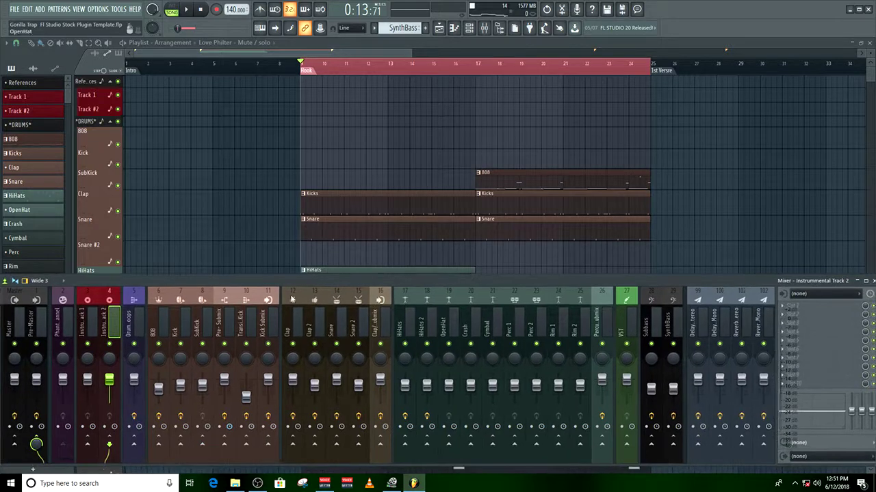
pyautogui.moveTo(276, 278)
pyautogui.mouseDown()
pyautogui.moveTo(320, 280)
pyautogui.moveTo(292, 273)
pyautogui.mouseUp()
pyautogui.click(85, 321)
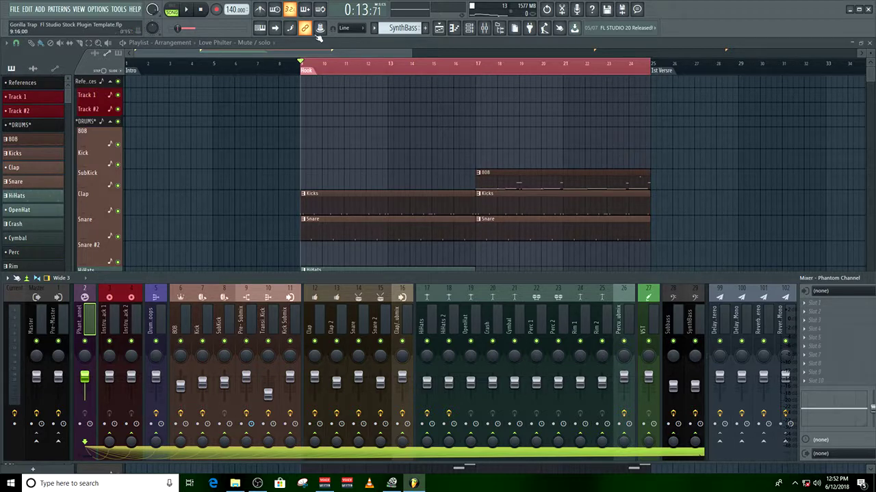
# Play the Hook to watch the mixer meters, inspect the Subbass track's effects during playback, and stop the song.
pyautogui.click(187, 9)
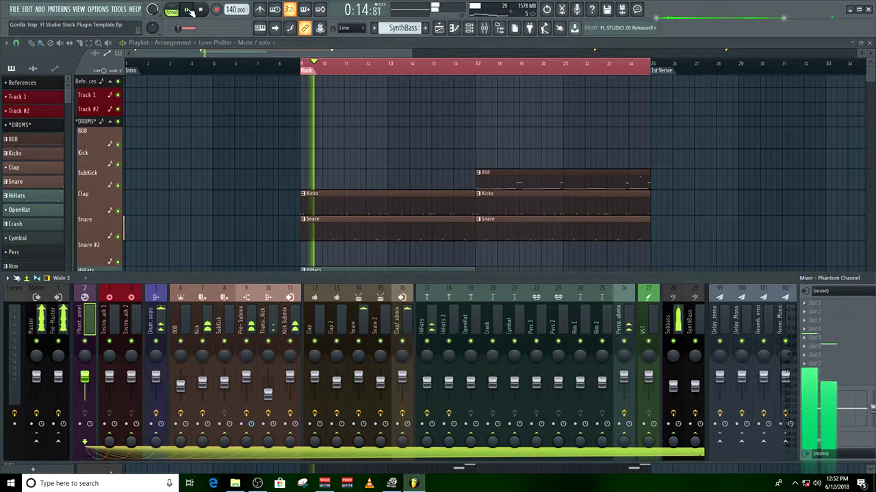
pyautogui.click(675, 325)
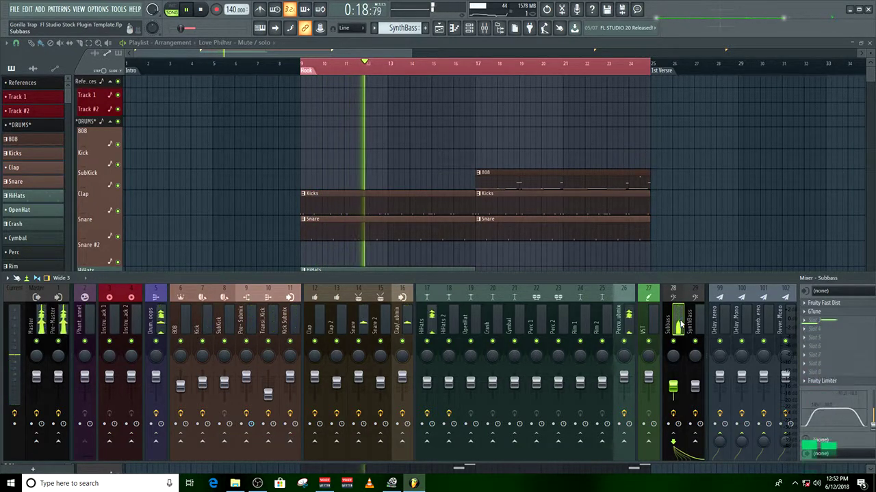
pyautogui.press('space')
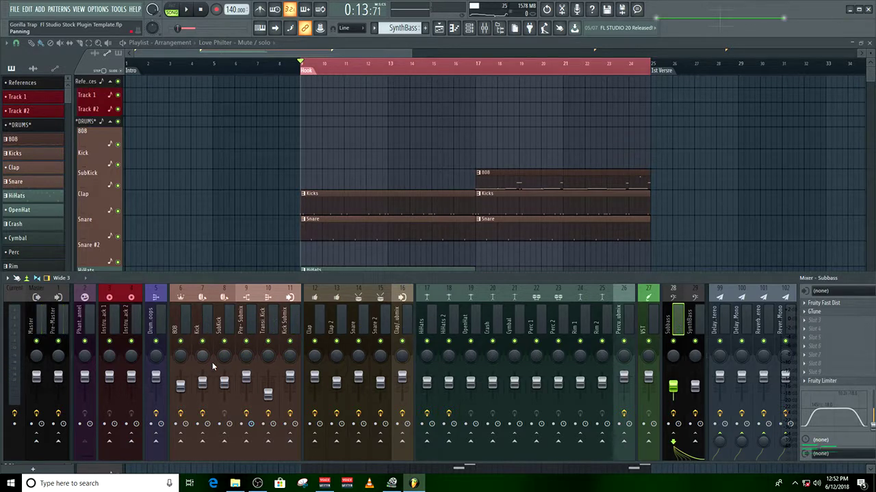
# Open the Fruity formula controller on the HiHats track, play the Hook to watch its sine LFO, and stop the song.
pyautogui.click(428, 326)
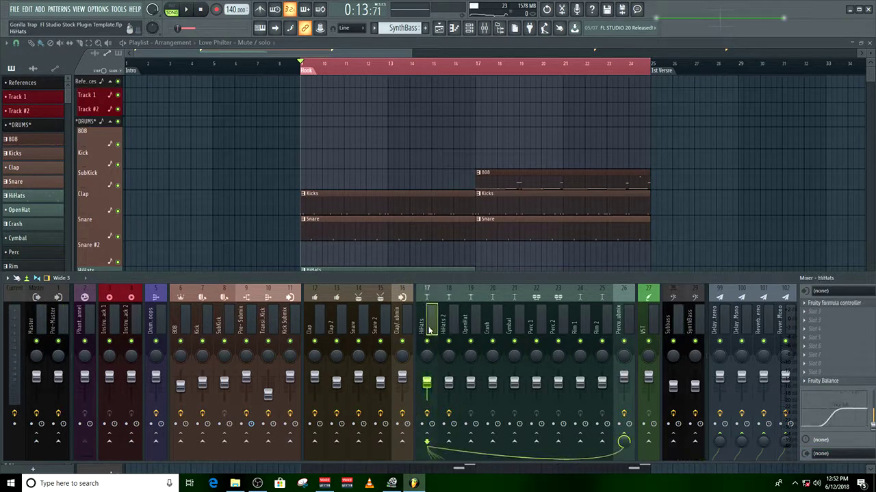
pyautogui.click(825, 303)
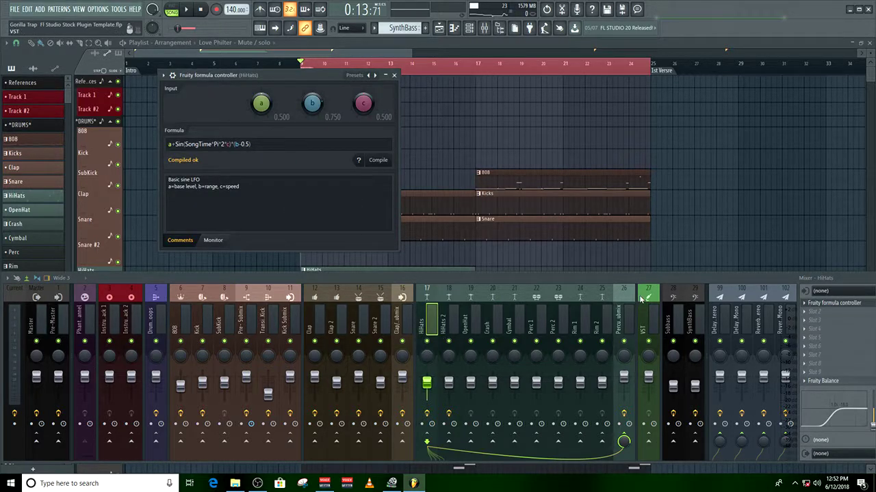
pyautogui.moveTo(663, 278); pyautogui.dragTo(511, 289)
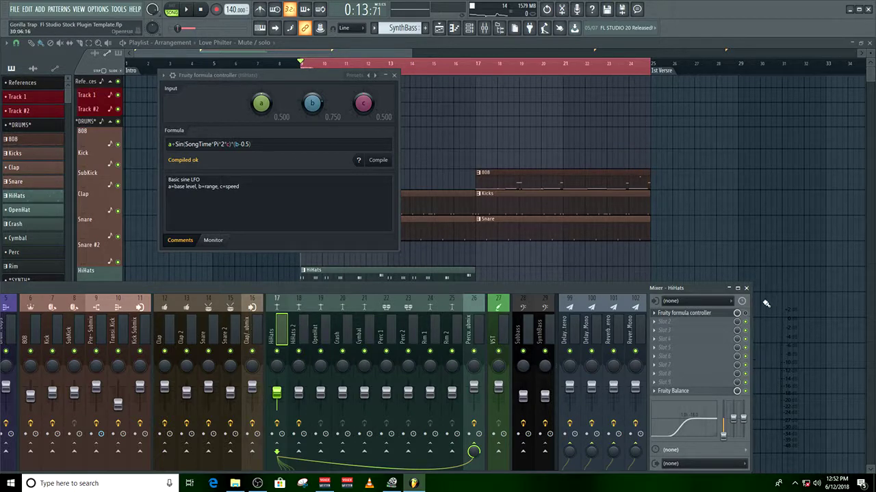
pyautogui.click(188, 10)
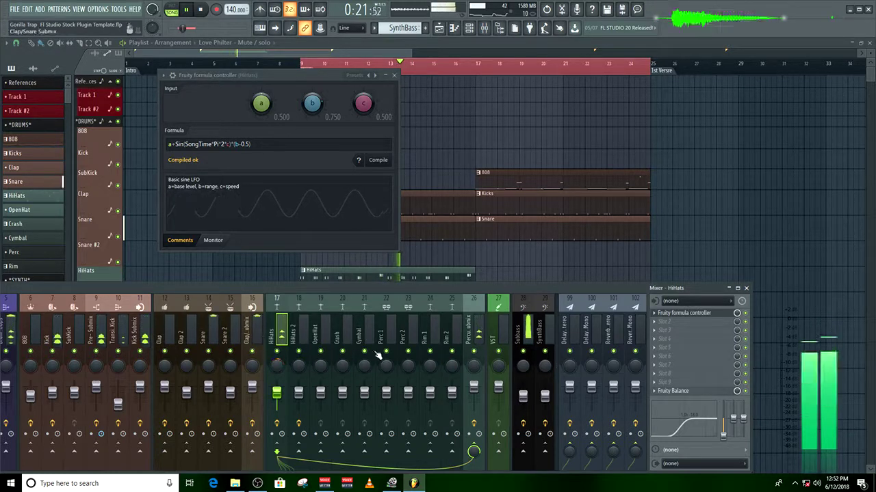
pyautogui.click(202, 11)
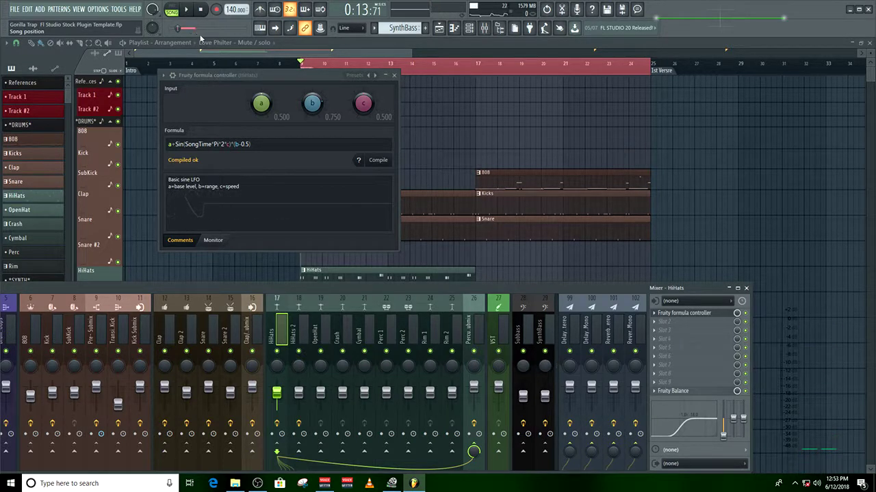
# Inspect the effects and routing of the hi-hat tracks, Percussion Submix, Transient Kick and Kick Submix in the mixer.
pyautogui.moveTo(671, 429); pyautogui.dragTo(673, 413)
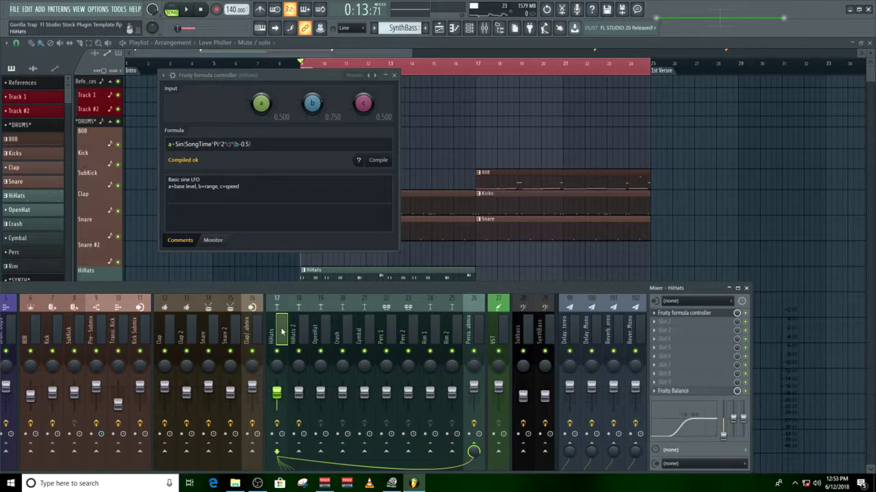
pyautogui.click(304, 337)
pyautogui.click(320, 335)
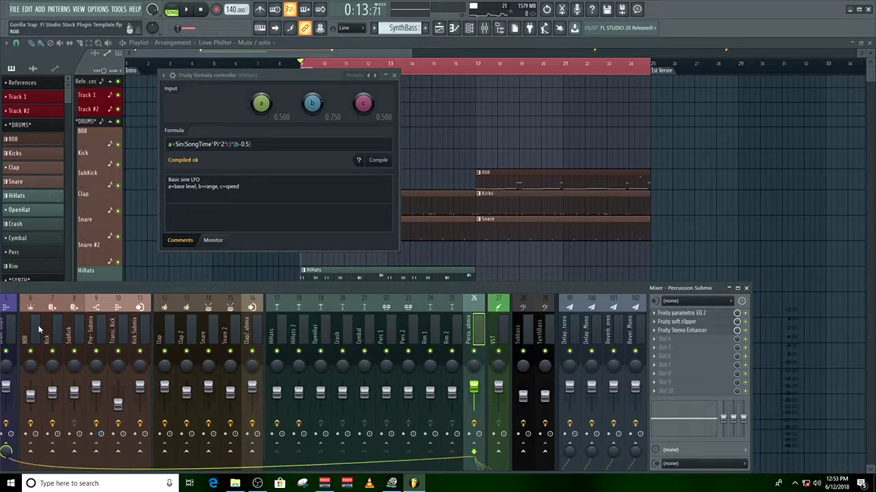
pyautogui.click(144, 335)
pyautogui.click(121, 336)
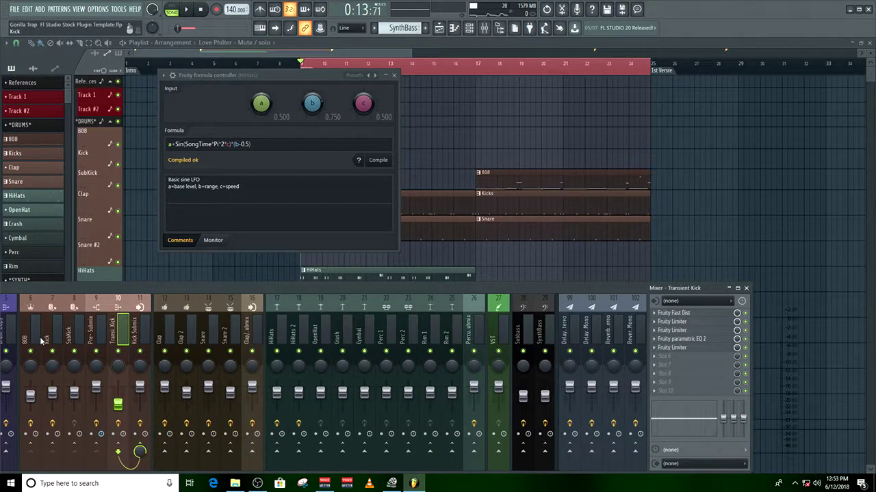
pyautogui.click(146, 338)
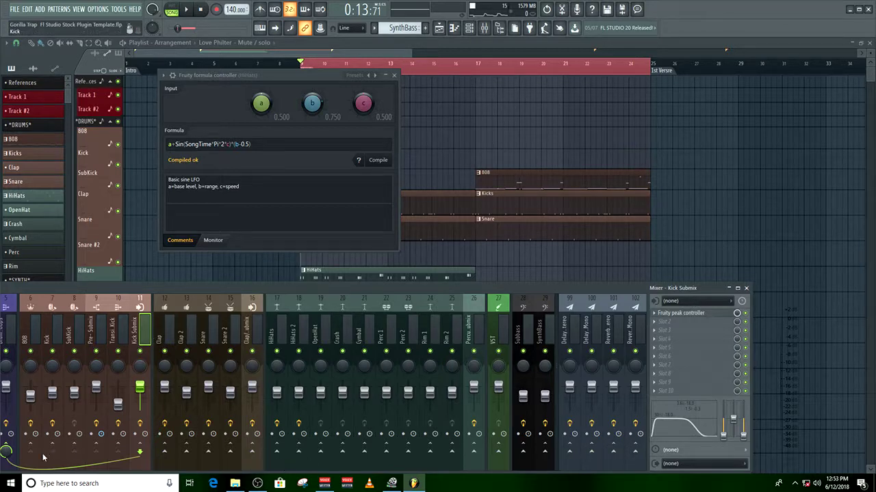
pyautogui.moveTo(190, 284); pyautogui.dragTo(338, 272)
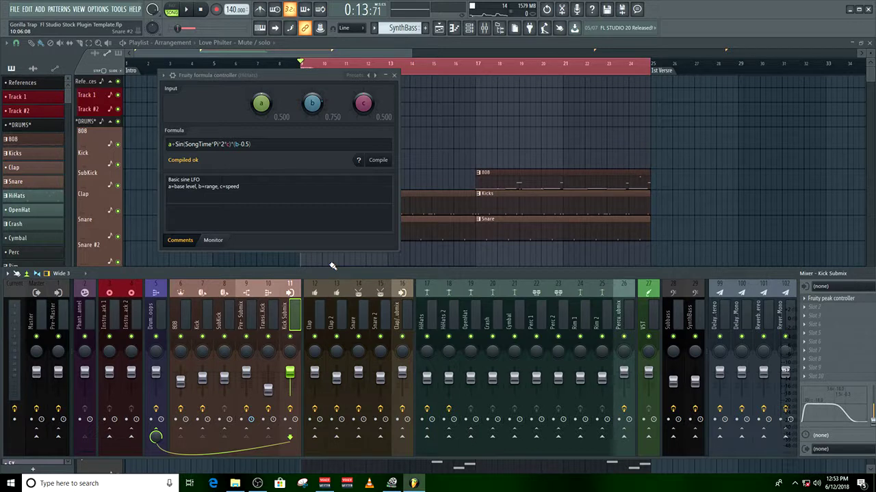